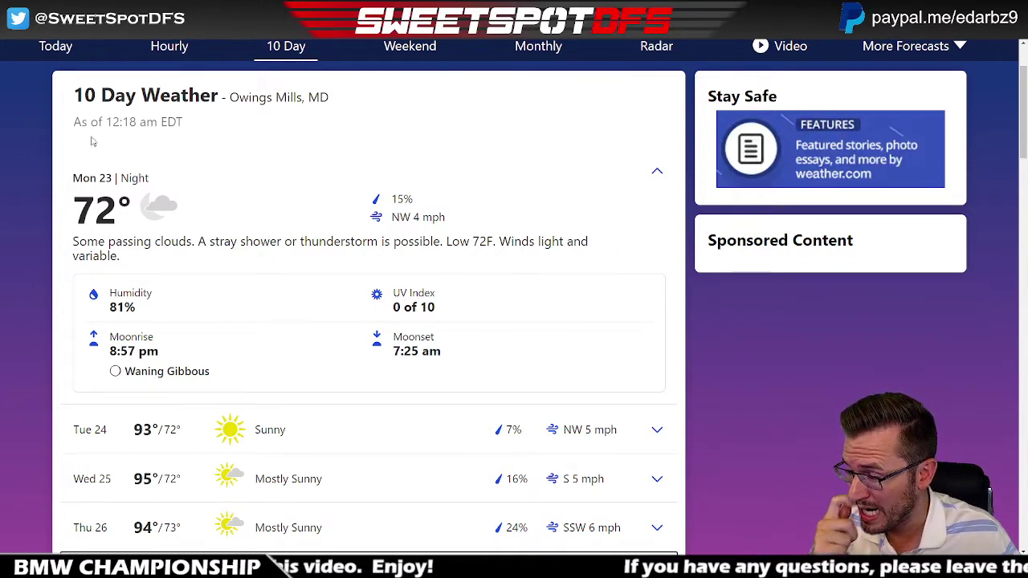
Check the wind description in the expanded Thursday 26 forecast for Owings Mills, MD, and collapse that day's details
{"action": "scroll", "coordinate": [713, 389], "scroll_direction": "down", "scroll_amount": 2}
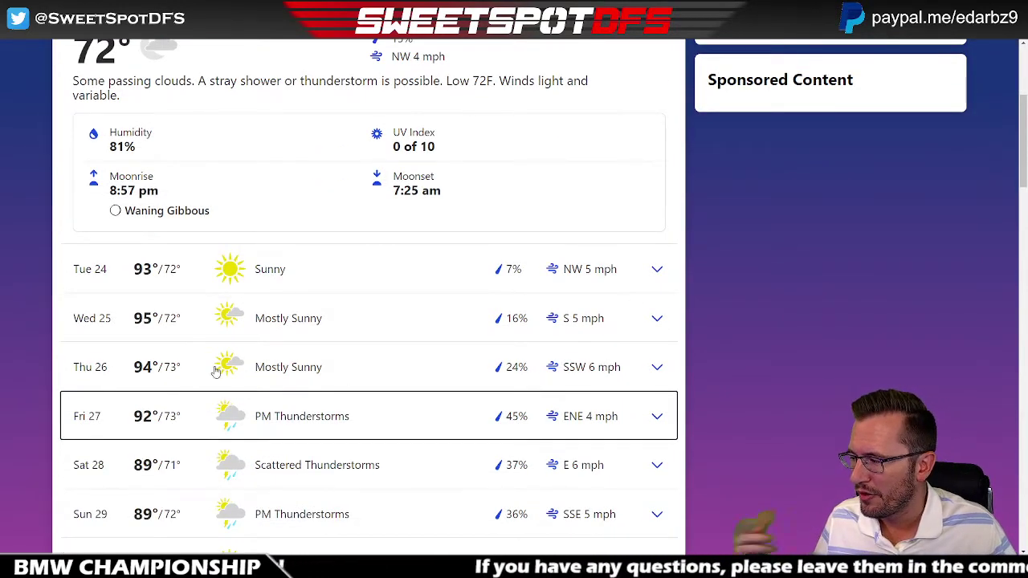
{"action": "left_click", "coordinate": [656, 369]}
{"action": "scroll", "coordinate": [798, 296], "scroll_direction": "down", "scroll_amount": 3}
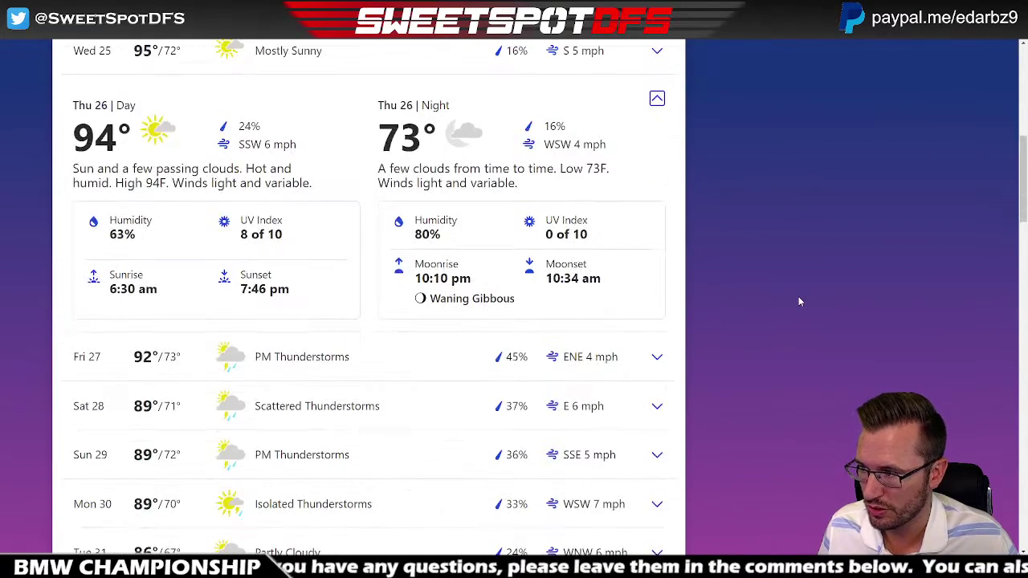
{"action": "scroll", "coordinate": [798, 296], "scroll_direction": "up", "scroll_amount": 1}
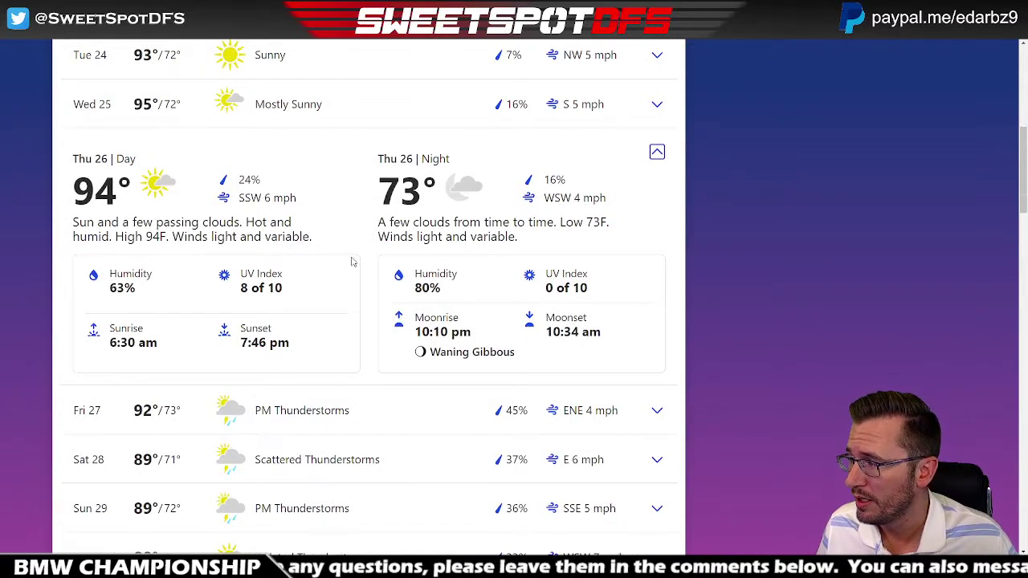
{"action": "left_click_drag", "start_coordinate": [172, 235], "coordinate": [311, 248]}
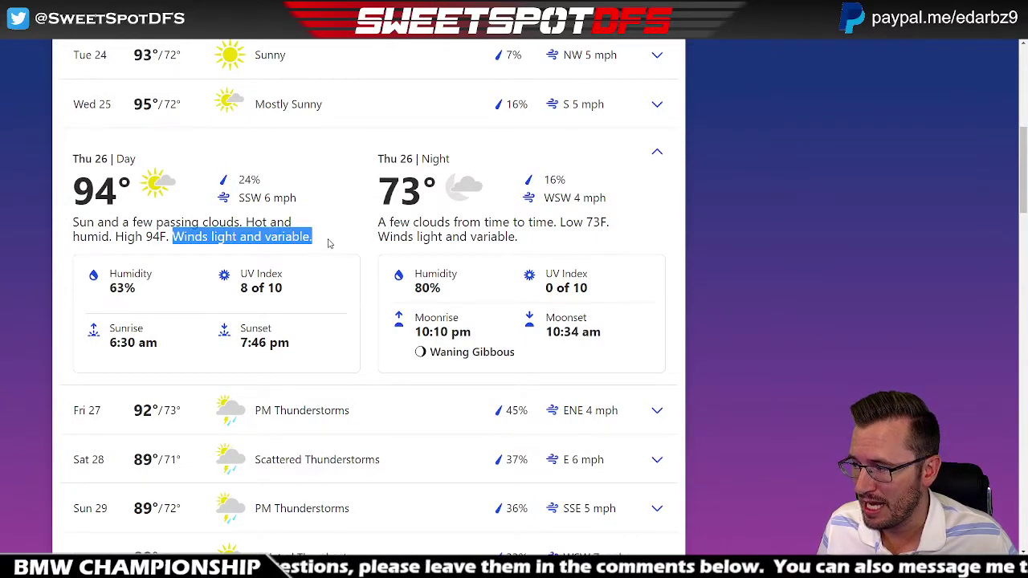
{"action": "left_click", "coordinate": [336, 240]}
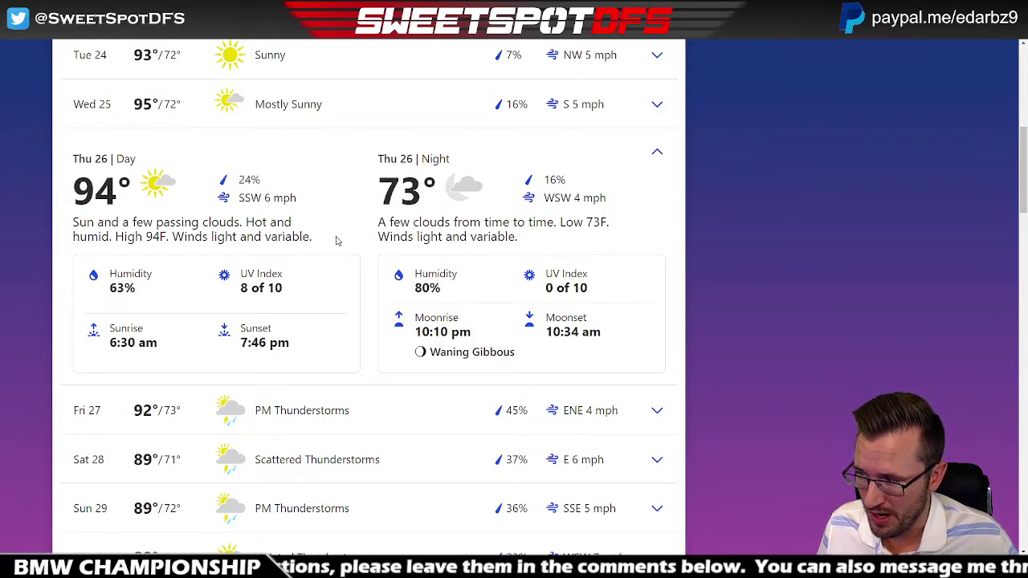
{"action": "left_click", "coordinate": [657, 152]}
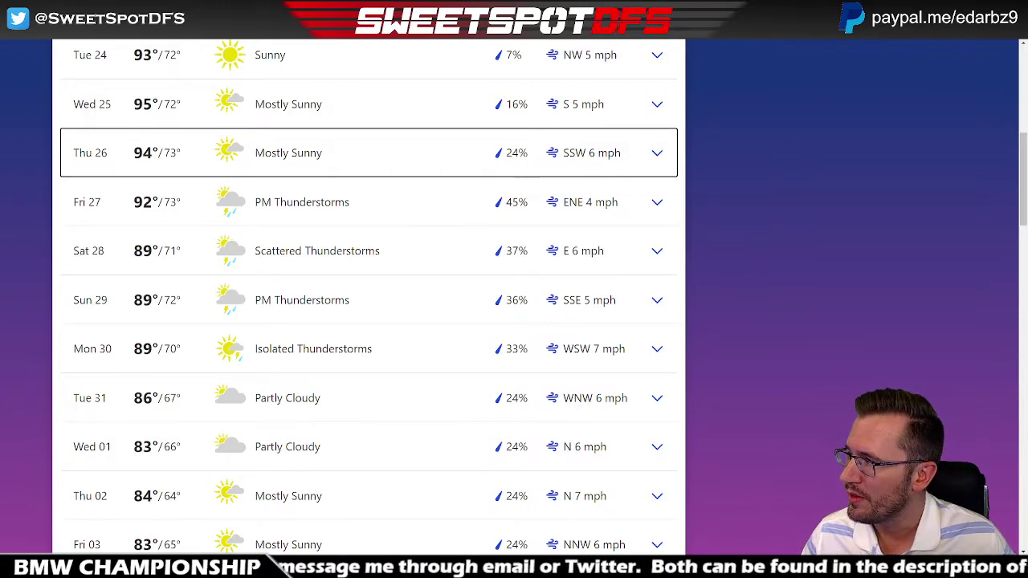
Switch to the BMW Championship spreadsheet in Google Sheets and review the Results sheet's top three rows across all years and the lowest finishers
{"action": "key", "text": "alt+Tab"}
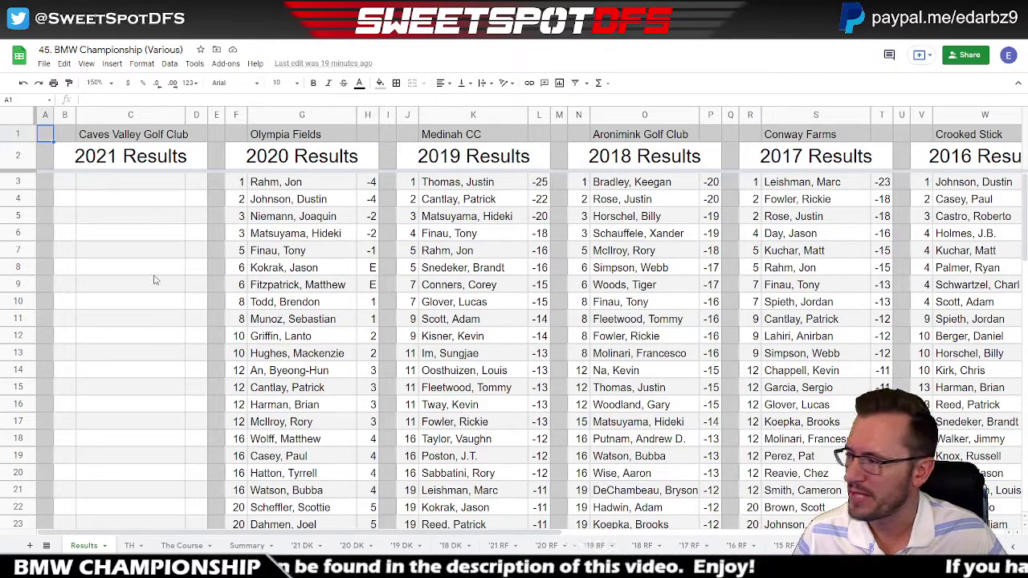
{"action": "left_click_drag", "start_coordinate": [24, 183], "coordinate": [23, 217]}
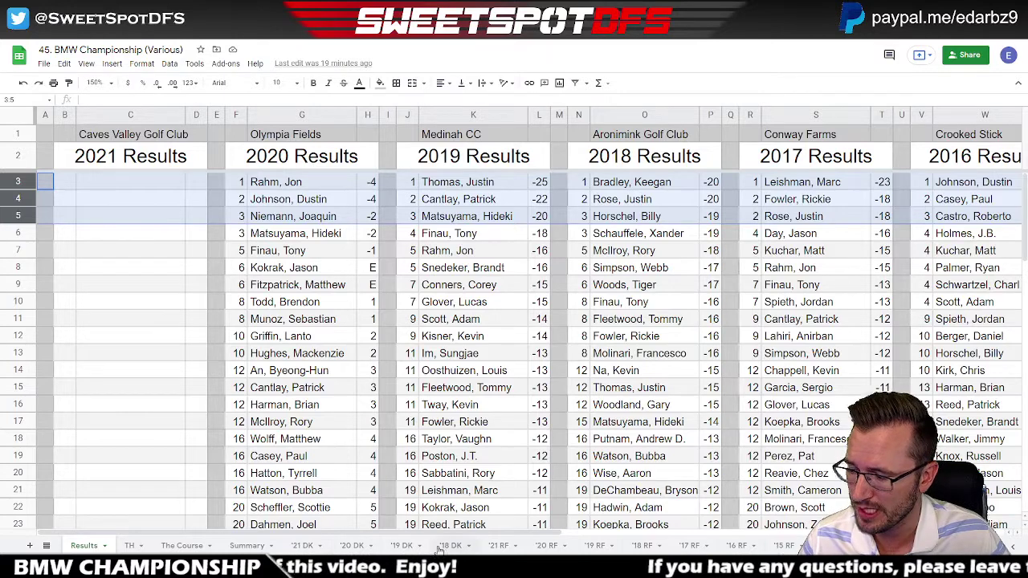
{"action": "left_click_drag", "start_coordinate": [434, 535], "coordinate": [807, 535]}
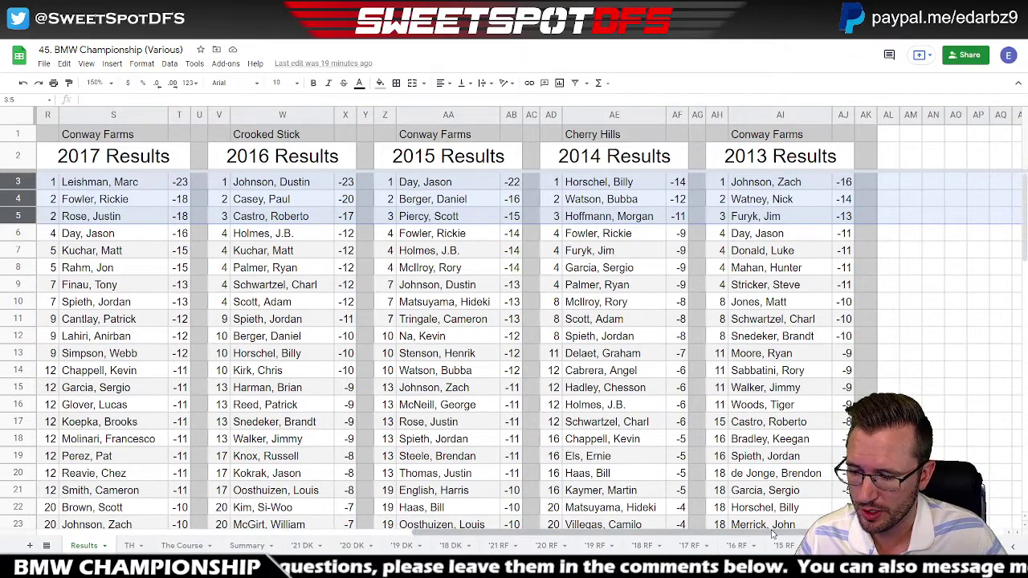
{"action": "left_click_drag", "start_coordinate": [773, 533], "coordinate": [241, 532]}
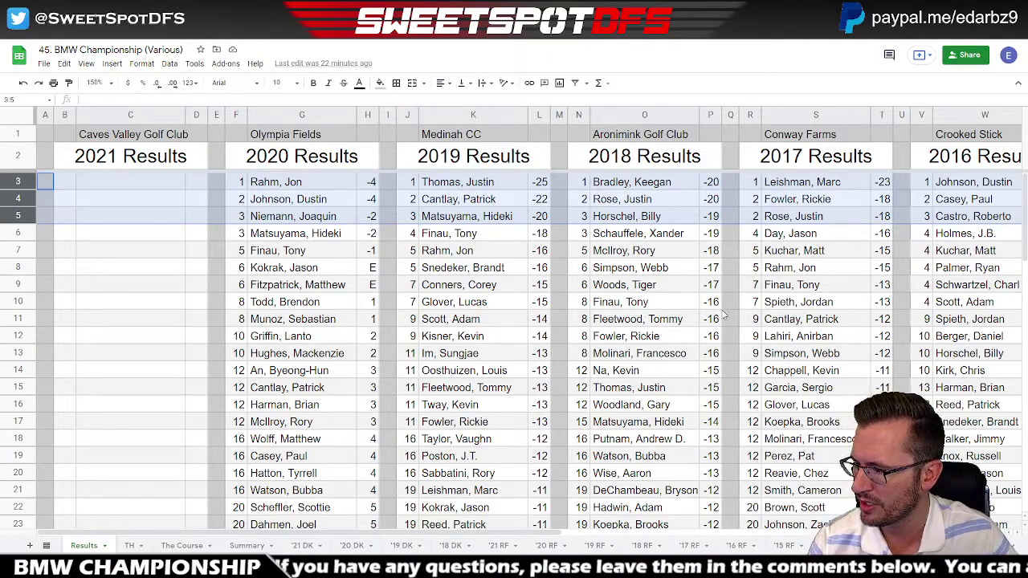
{"action": "scroll", "coordinate": [680, 335], "scroll_direction": "down", "scroll_amount": 9}
{"action": "scroll", "coordinate": [630, 356], "scroll_direction": "down", "scroll_amount": 10}
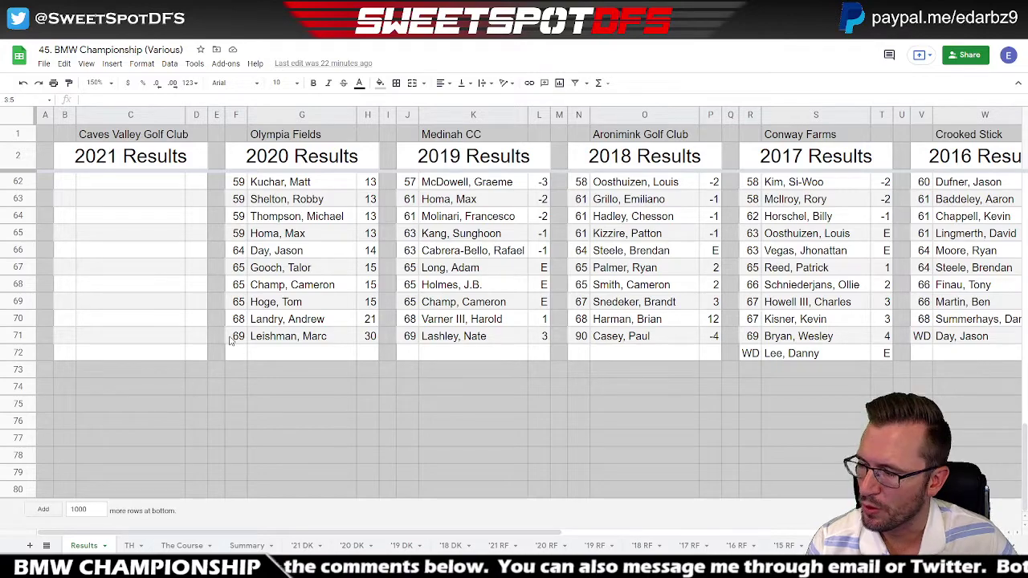
{"action": "scroll", "coordinate": [230, 340], "scroll_direction": "up", "scroll_amount": 15}
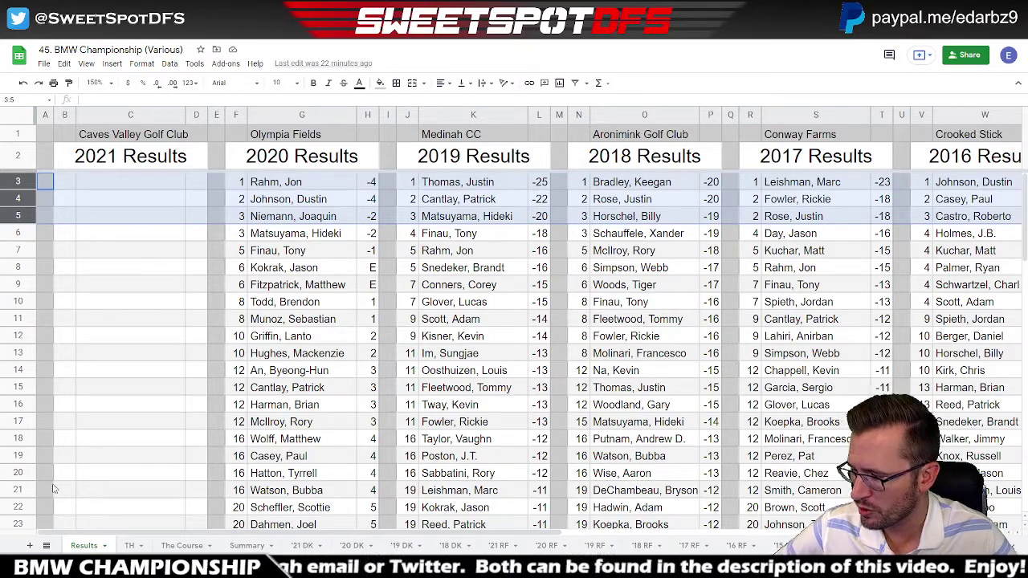
Open The Course sheet and look through the hole-by-hole notes down to the shot-shape and par summaries
{"action": "left_click", "coordinate": [177, 546]}
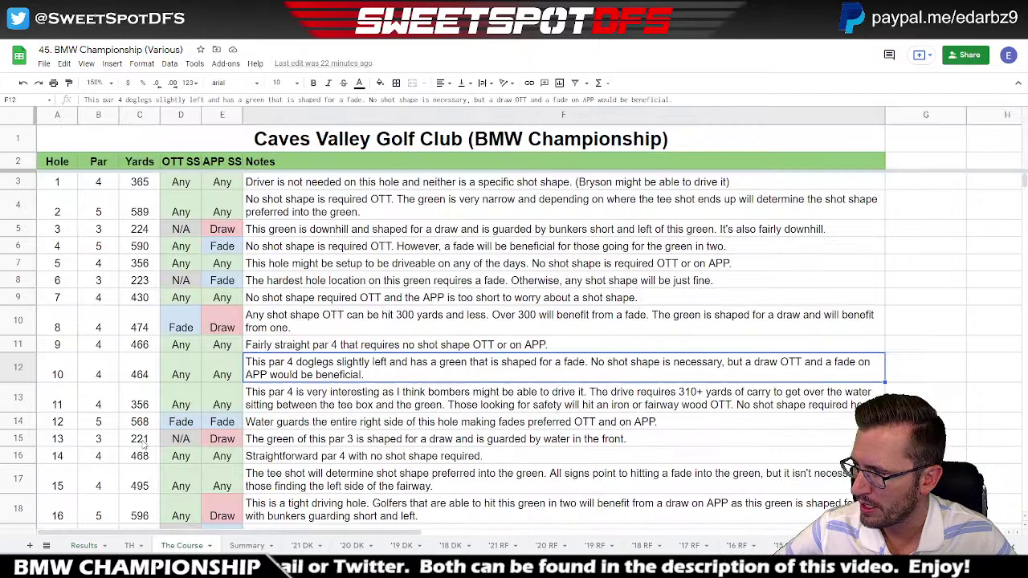
{"action": "left_click", "coordinate": [957, 215]}
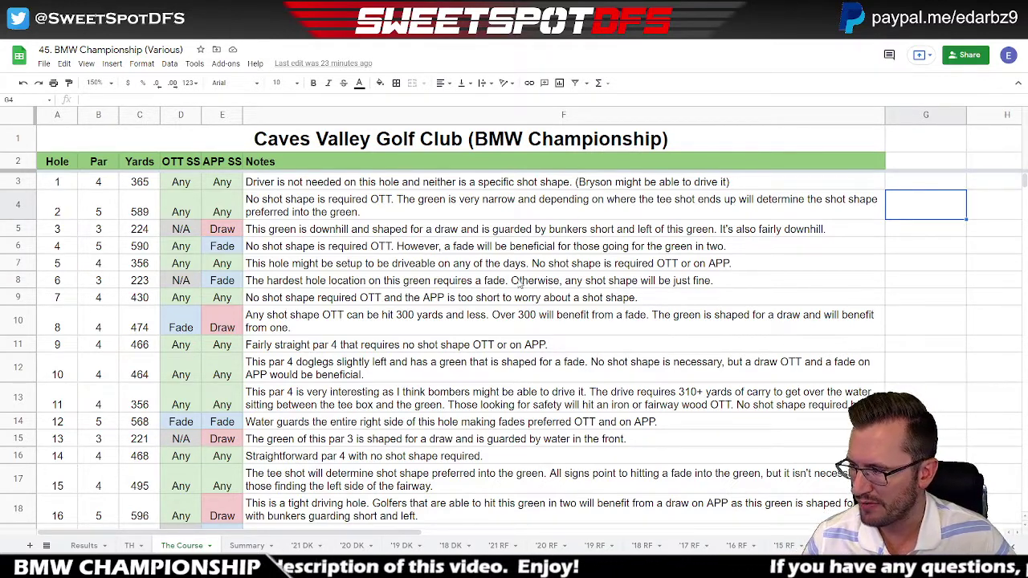
{"action": "scroll", "coordinate": [434, 277], "scroll_direction": "down", "scroll_amount": 3}
{"action": "scroll", "coordinate": [438, 275], "scroll_direction": "down", "scroll_amount": 1}
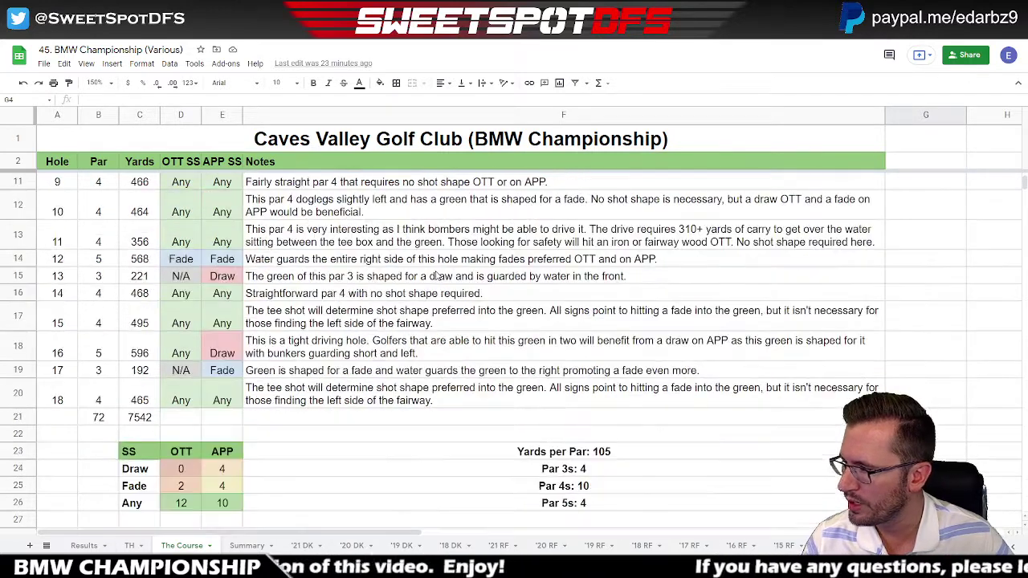
{"action": "scroll", "coordinate": [538, 338], "scroll_direction": "down", "scroll_amount": 1}
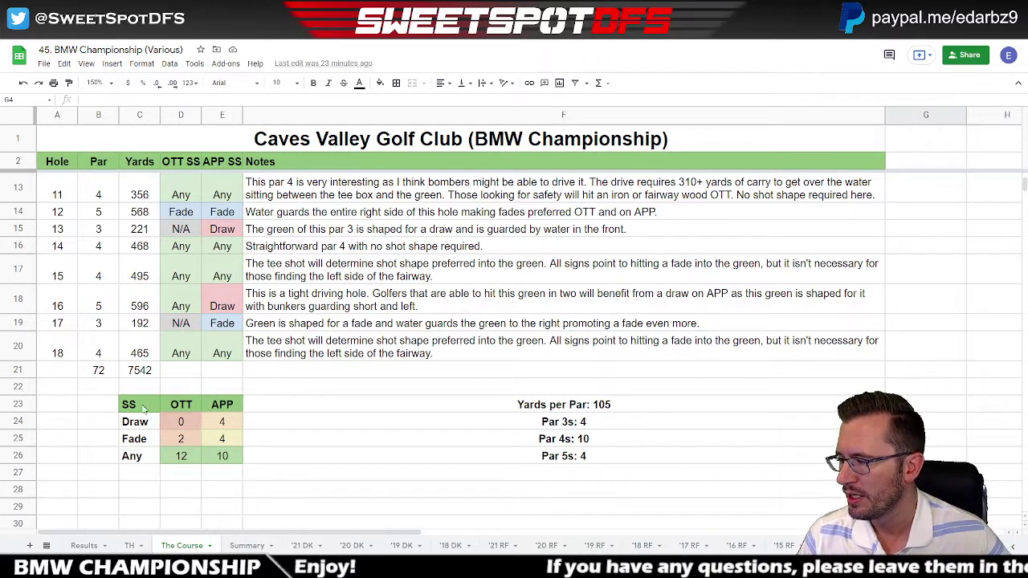
Examine the OTT and APP counts for Draw, Fade and Any in the shot-shape summary table
{"action": "left_click_drag", "start_coordinate": [144, 408], "coordinate": [240, 455]}
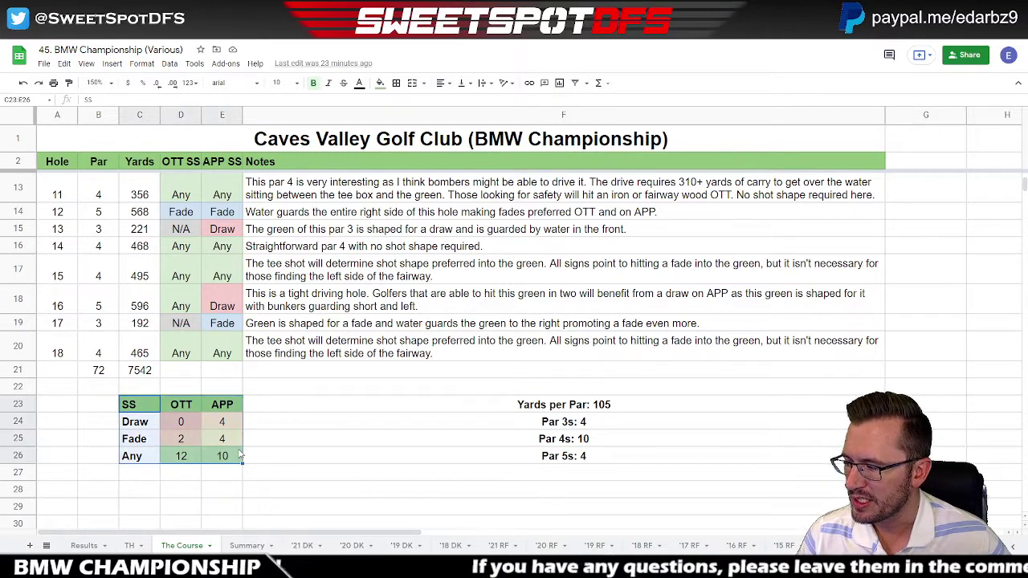
{"action": "left_click", "coordinate": [176, 441]}
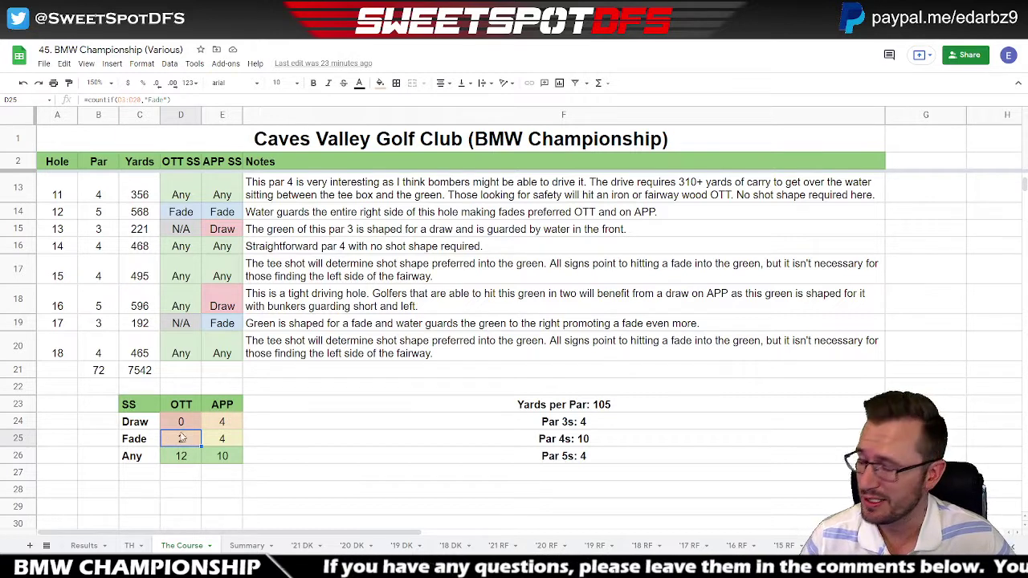
{"action": "left_click", "coordinate": [186, 426]}
{"action": "left_click", "coordinate": [184, 458]}
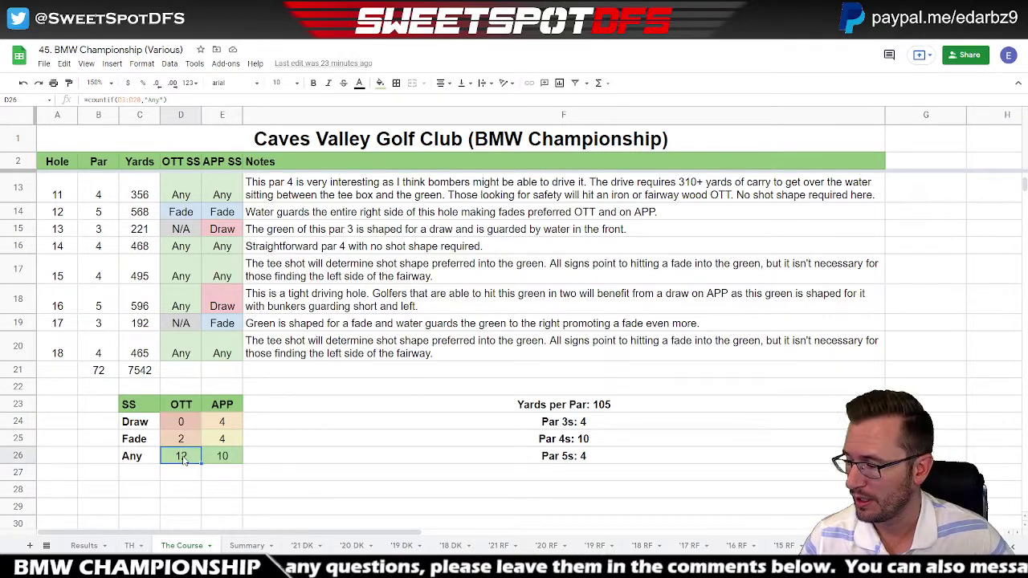
{"action": "left_click_drag", "start_coordinate": [229, 424], "coordinate": [230, 440]}
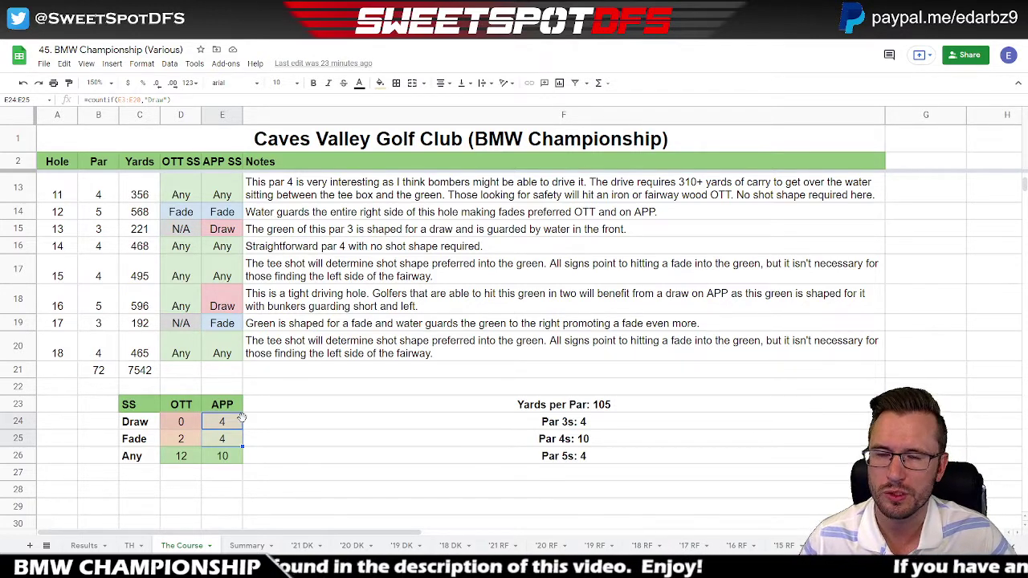
Examine the par 3, par 4 and par 5 counts and the course's total par below the hole list
{"action": "scroll", "coordinate": [497, 391], "scroll_direction": "up", "scroll_amount": 3}
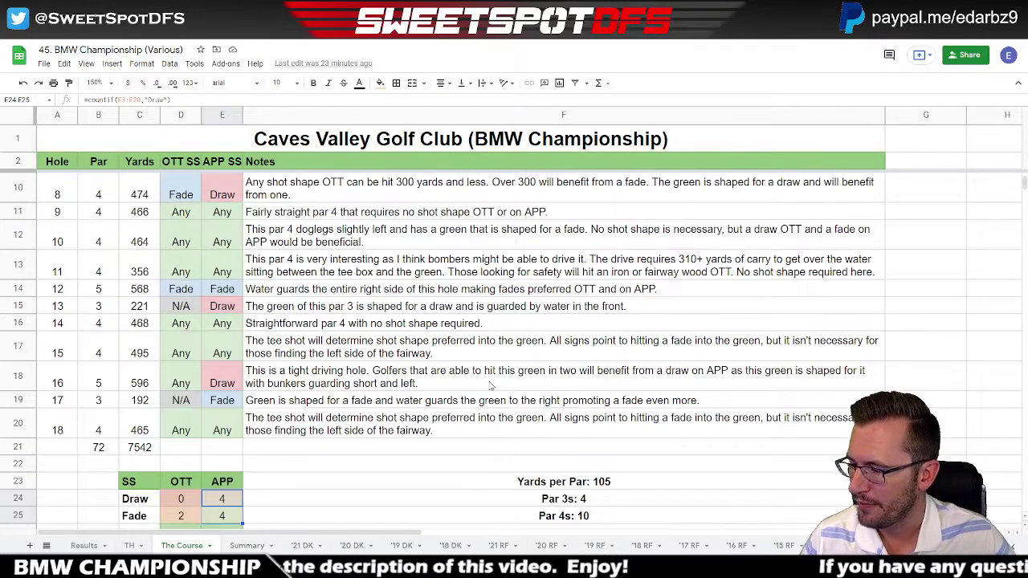
{"action": "scroll", "coordinate": [498, 392], "scroll_direction": "down", "scroll_amount": 3}
{"action": "left_click", "coordinate": [596, 428]}
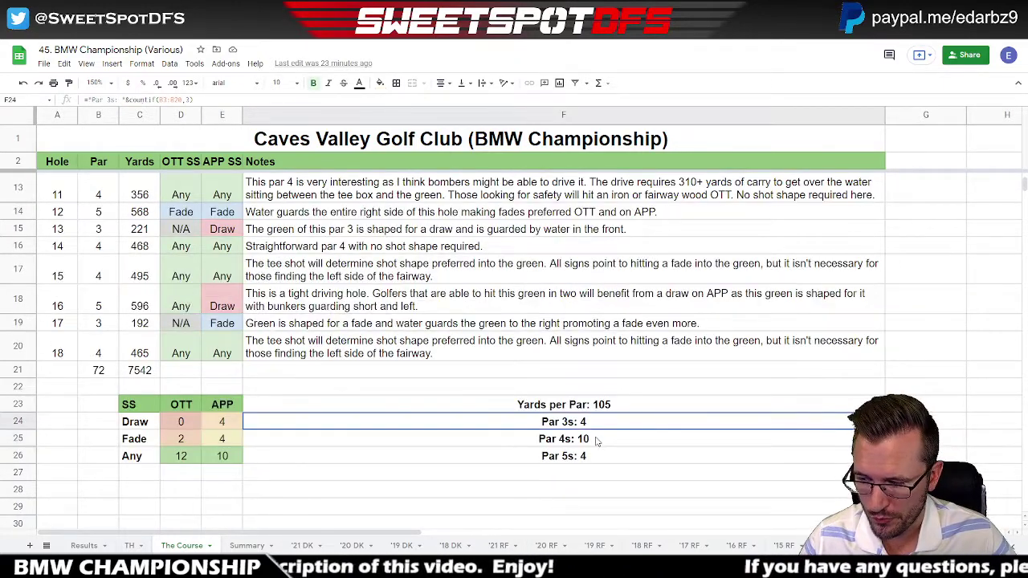
{"action": "left_click", "coordinate": [597, 441]}
{"action": "left_click", "coordinate": [607, 459]}
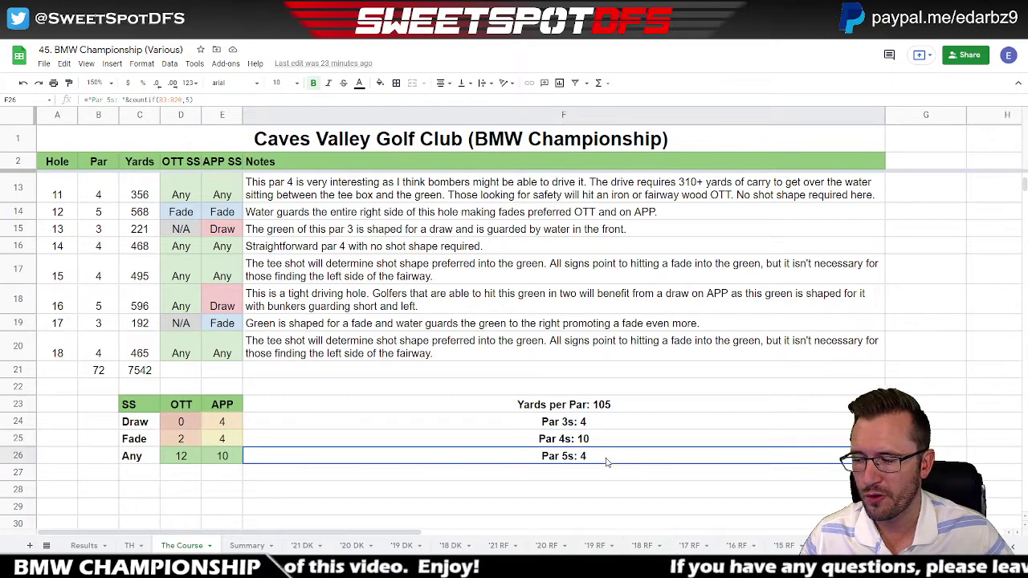
{"action": "left_click_drag", "start_coordinate": [76, 371], "coordinate": [85, 372]}
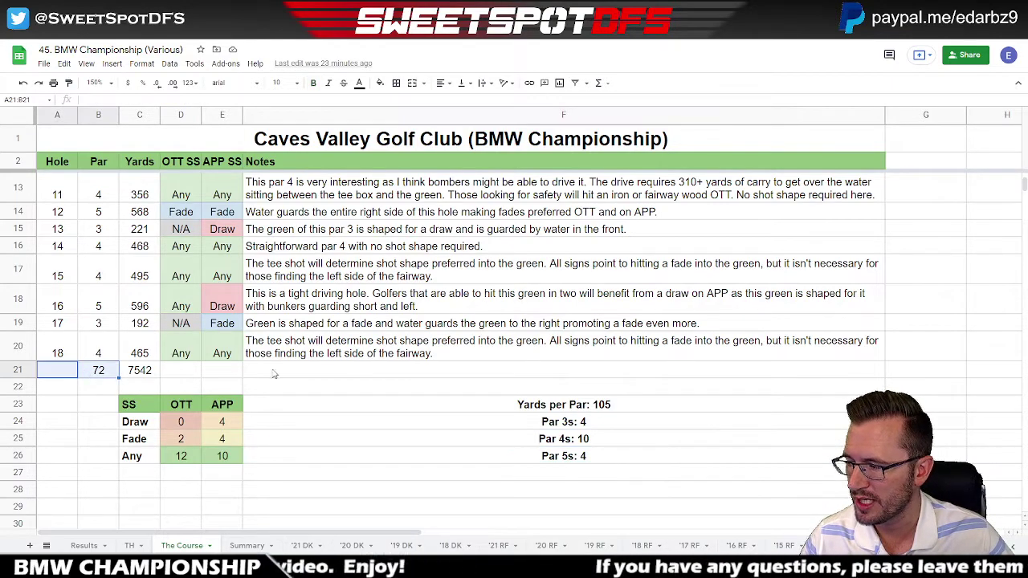
Select hole 1's yardage, then view the 2021 official scorecard PDF at 200% zoom and highlight hole 10's yardage
{"action": "scroll", "coordinate": [277, 372], "scroll_direction": "up", "scroll_amount": 5}
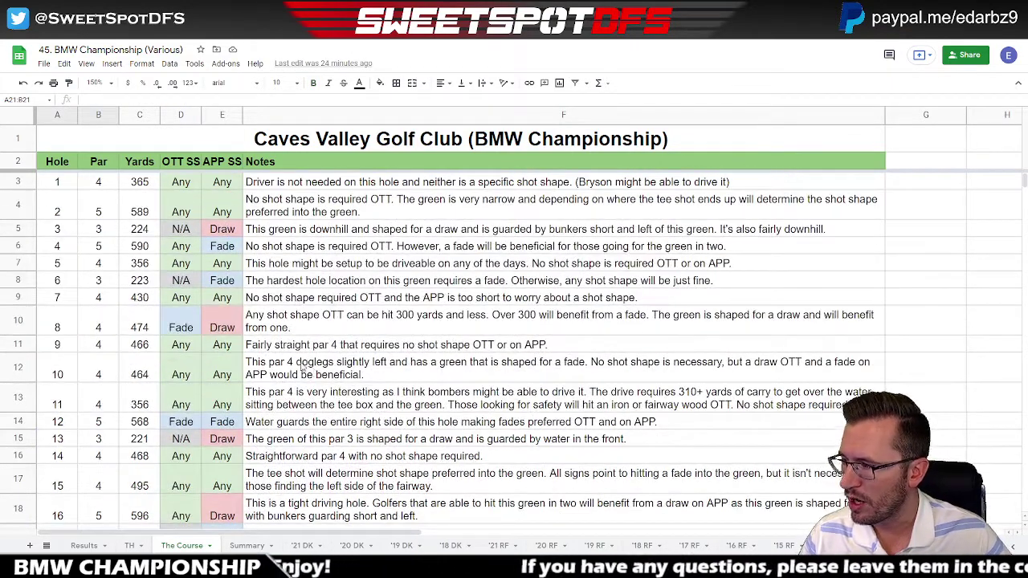
{"action": "left_click", "coordinate": [146, 187]}
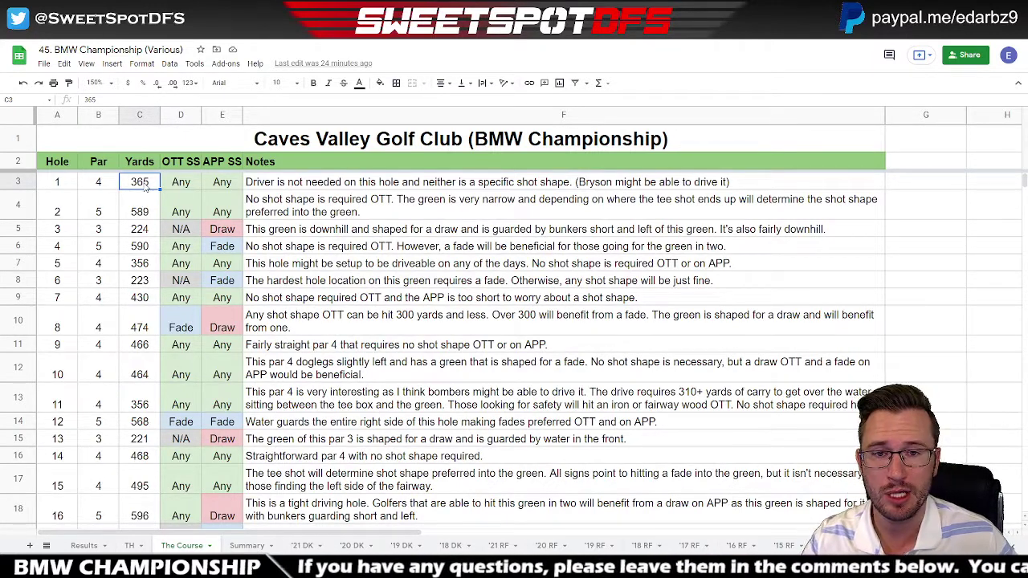
{"action": "key", "text": "ctrl+Tab"}
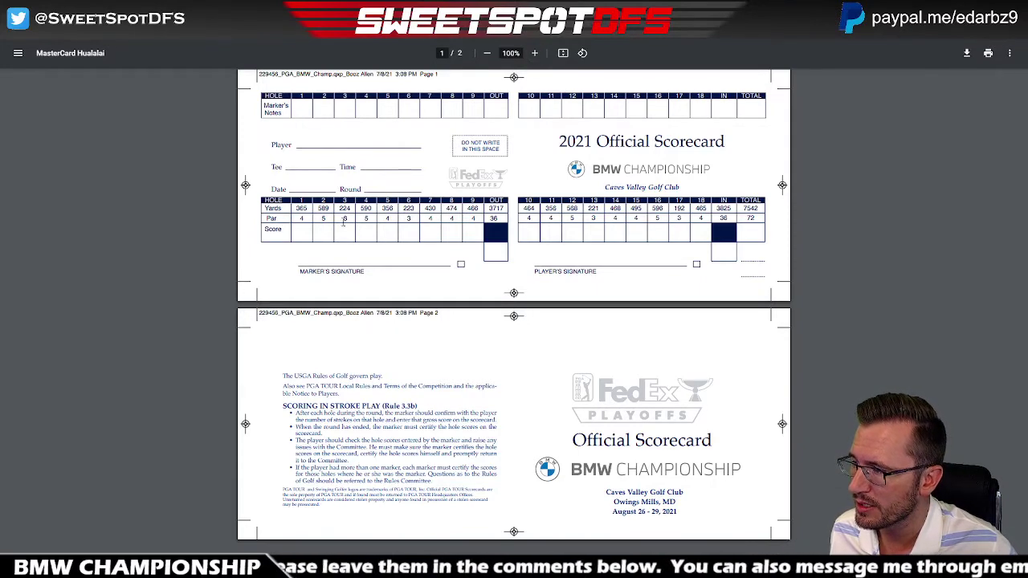
{"action": "left_click", "coordinate": [534, 53]}
{"action": "left_click", "coordinate": [534, 53]}
{"action": "left_click", "coordinate": [534, 53]}
{"action": "left_click", "coordinate": [534, 53]}
{"action": "left_click", "coordinate": [534, 53]}
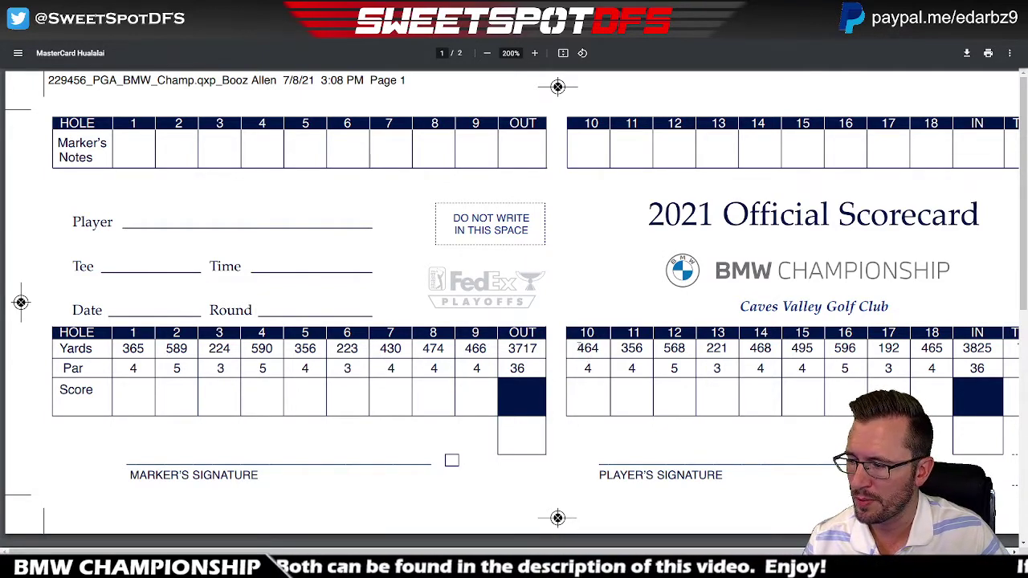
{"action": "double_click", "coordinate": [588, 350]}
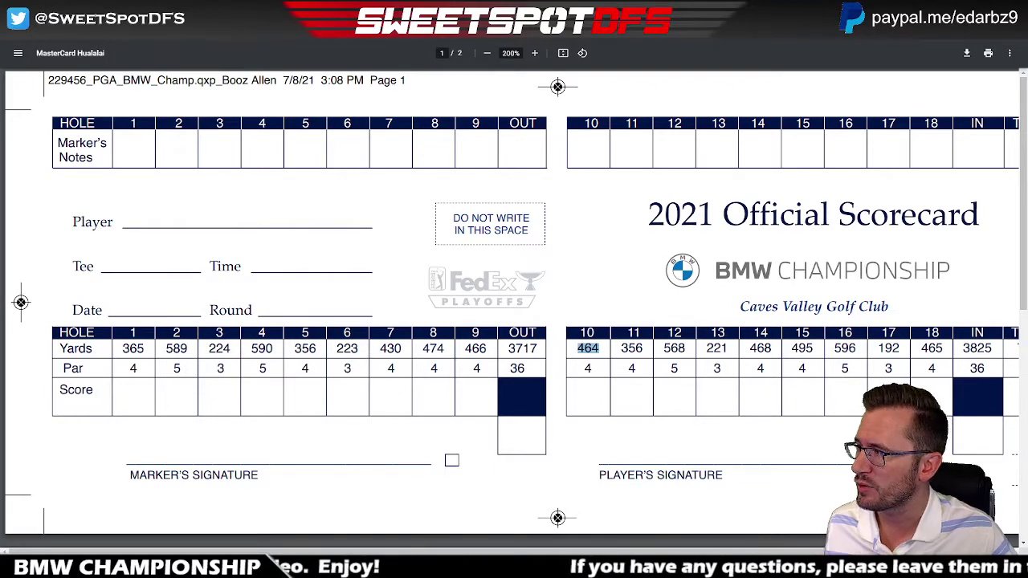
Return to The Course sheet and examine the yardages and notes of holes 1, 5 and 11, highlighting the rows for holes 5 and 11
{"action": "key", "text": "alt+Tab"}
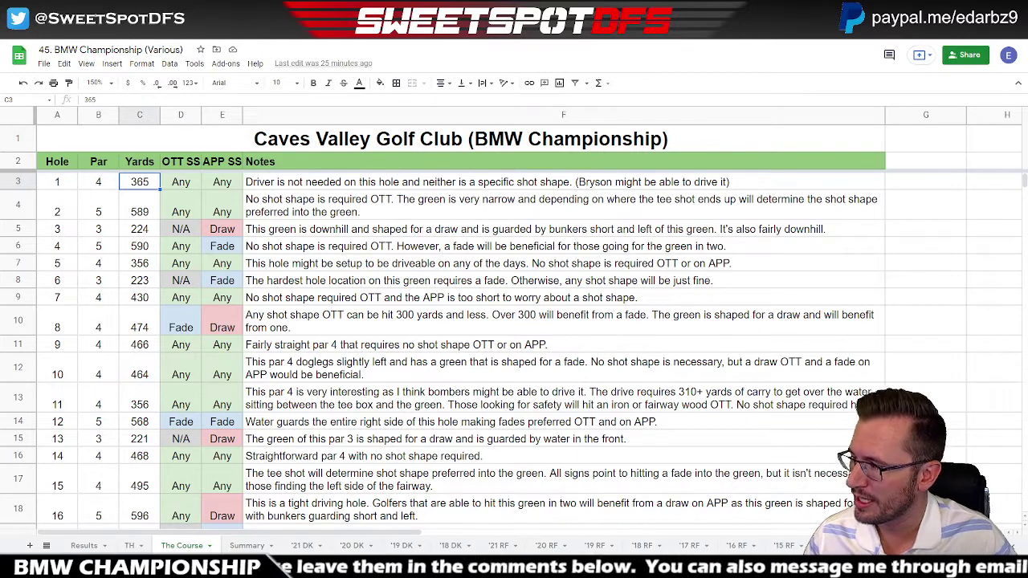
{"action": "left_click", "coordinate": [55, 183]}
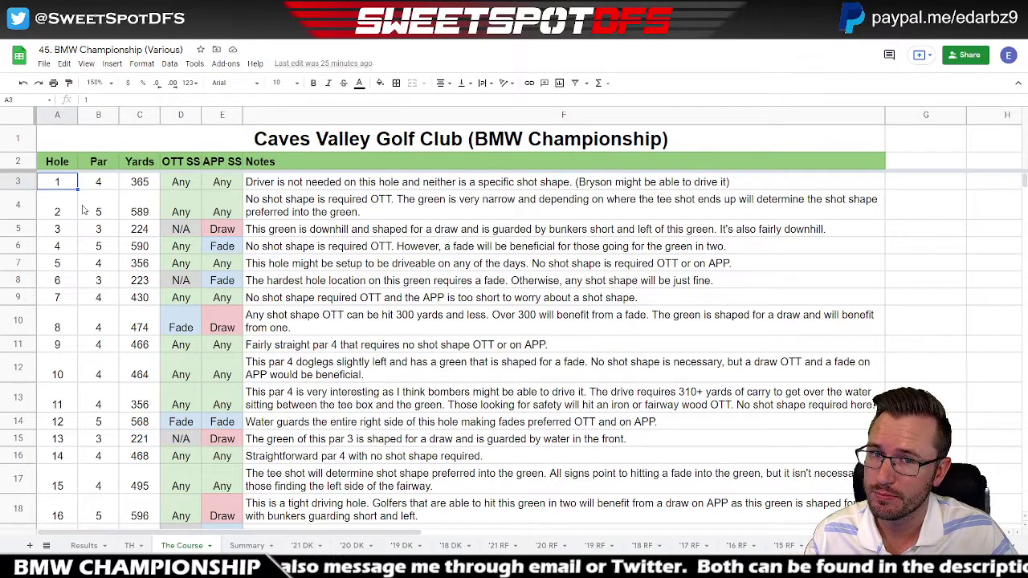
{"action": "left_click", "coordinate": [152, 185]}
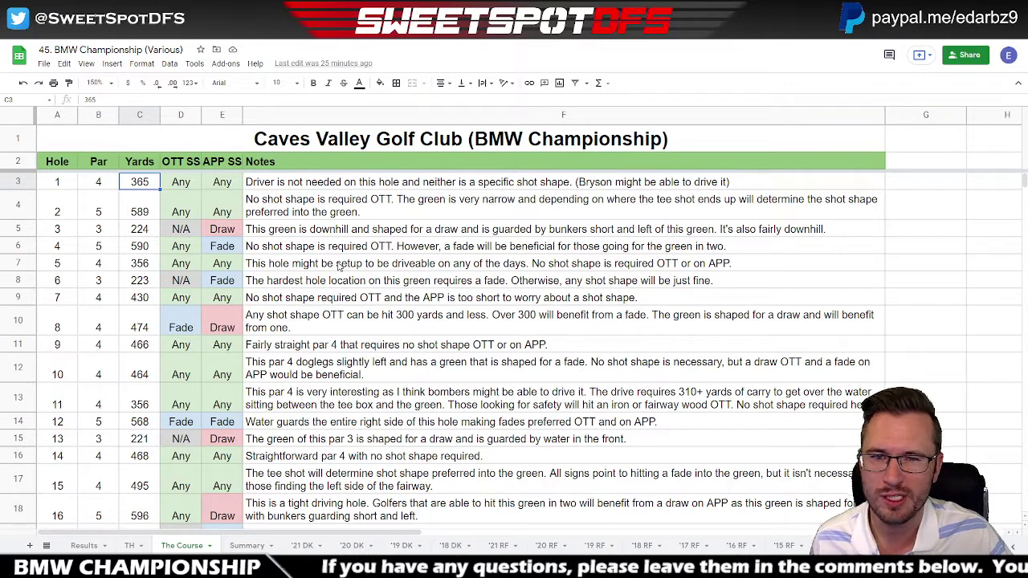
{"action": "left_click", "coordinate": [140, 265]}
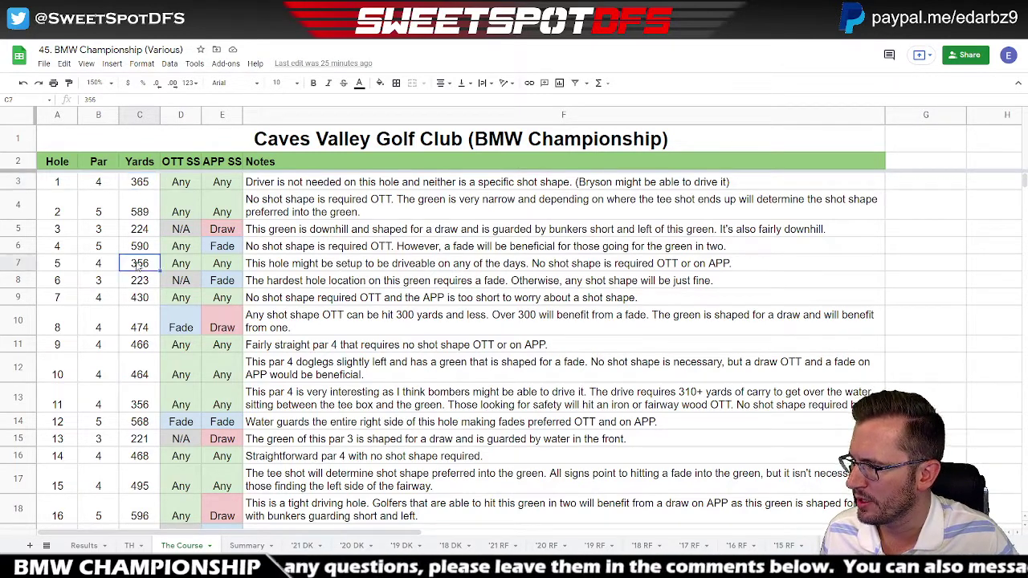
{"action": "left_click", "coordinate": [17, 265]}
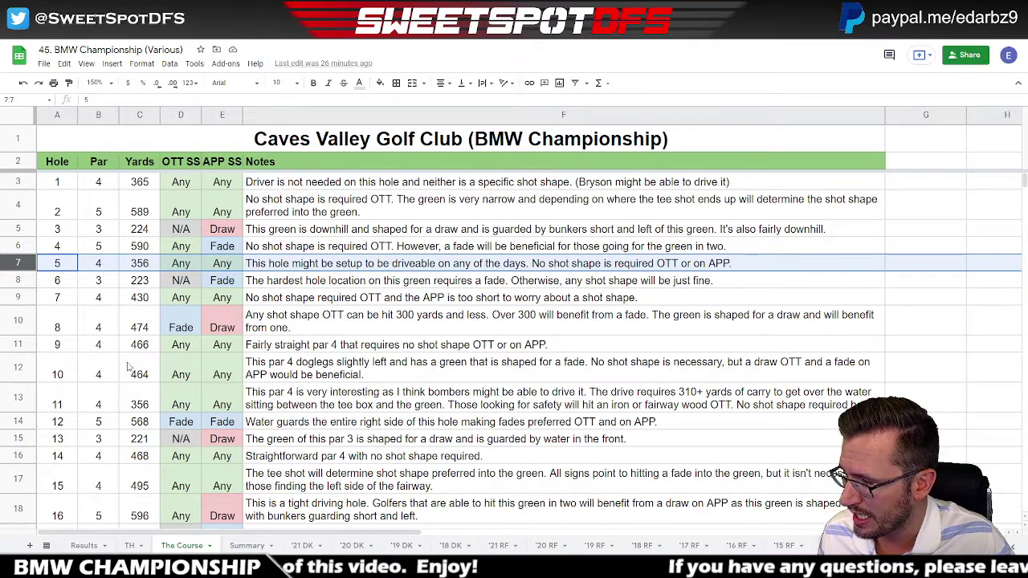
{"action": "left_click", "coordinate": [13, 397]}
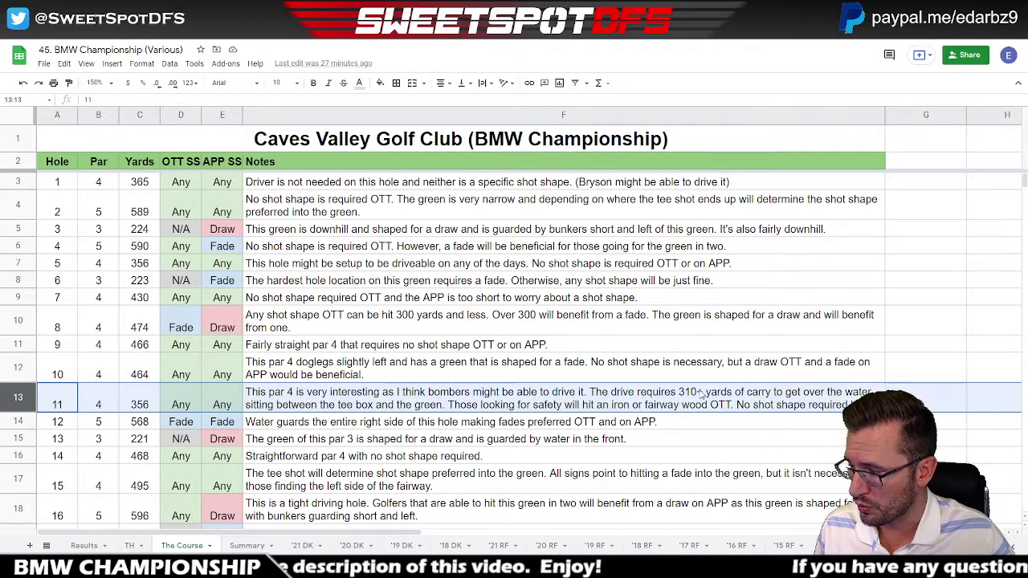
Review the remaining hole notes on The Course sheet, then view the '21 DK sheet and highlight its rows 1 to 13
{"action": "scroll", "coordinate": [701, 394], "scroll_direction": "down", "scroll_amount": 2}
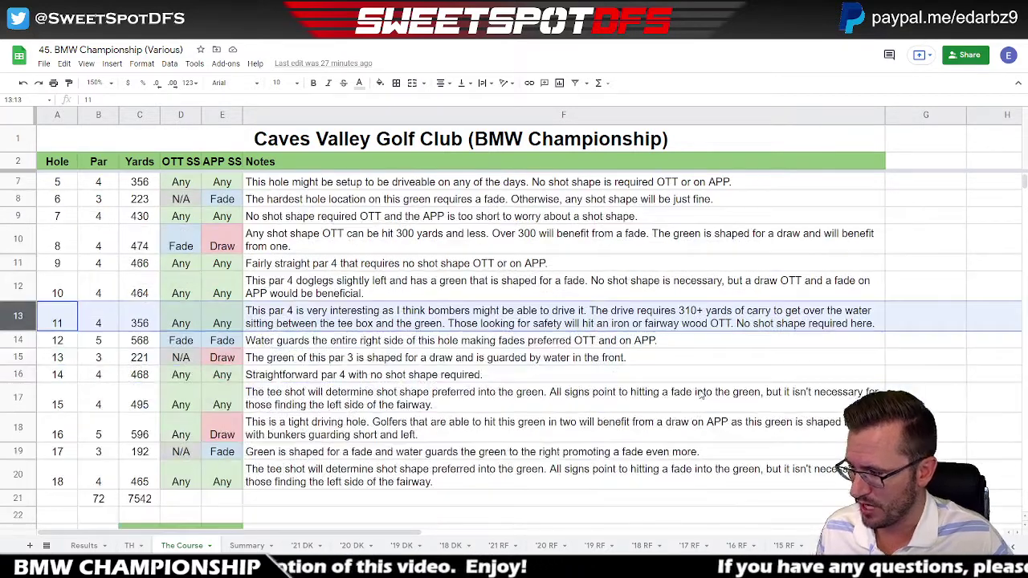
{"action": "scroll", "coordinate": [700, 394], "scroll_direction": "up", "scroll_amount": 2}
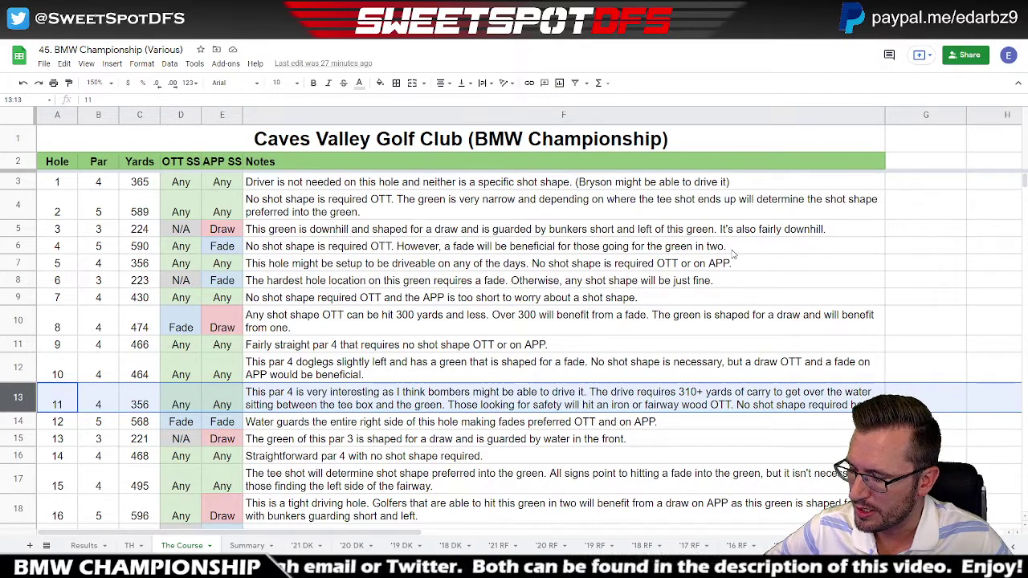
{"action": "left_click", "coordinate": [302, 545]}
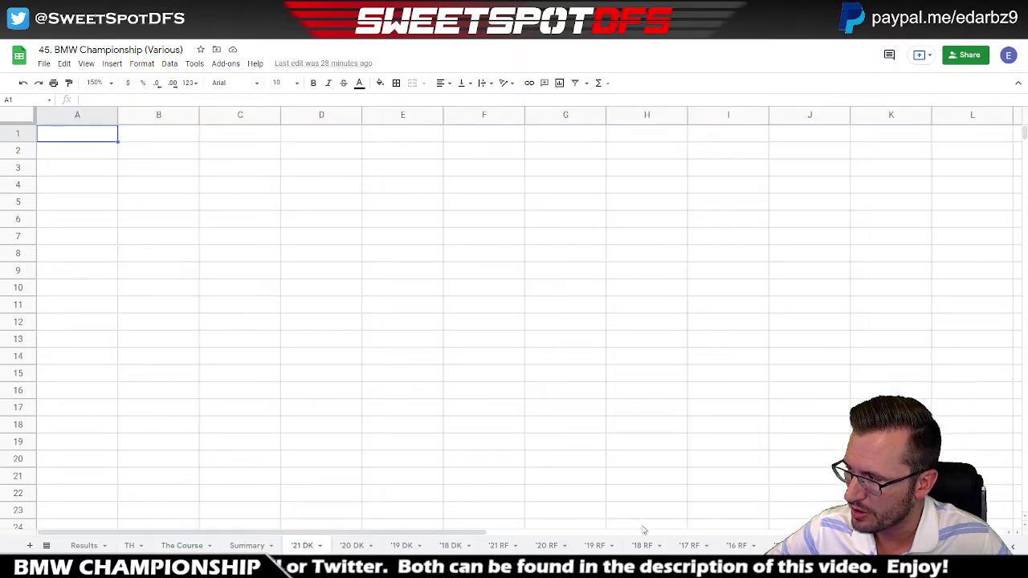
{"action": "left_click_drag", "start_coordinate": [18, 138], "coordinate": [577, 347]}
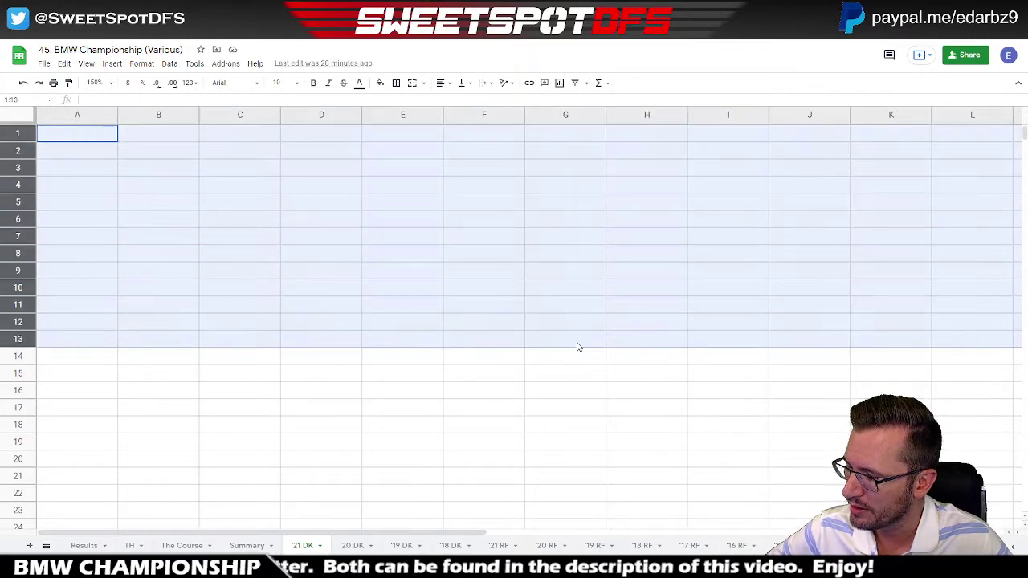
On the '21 RF sheet, highlight the NTC through JDC event columns, then the FedEx Rank column and the names of players ranked 1 to 18
{"action": "left_click", "coordinate": [498, 545]}
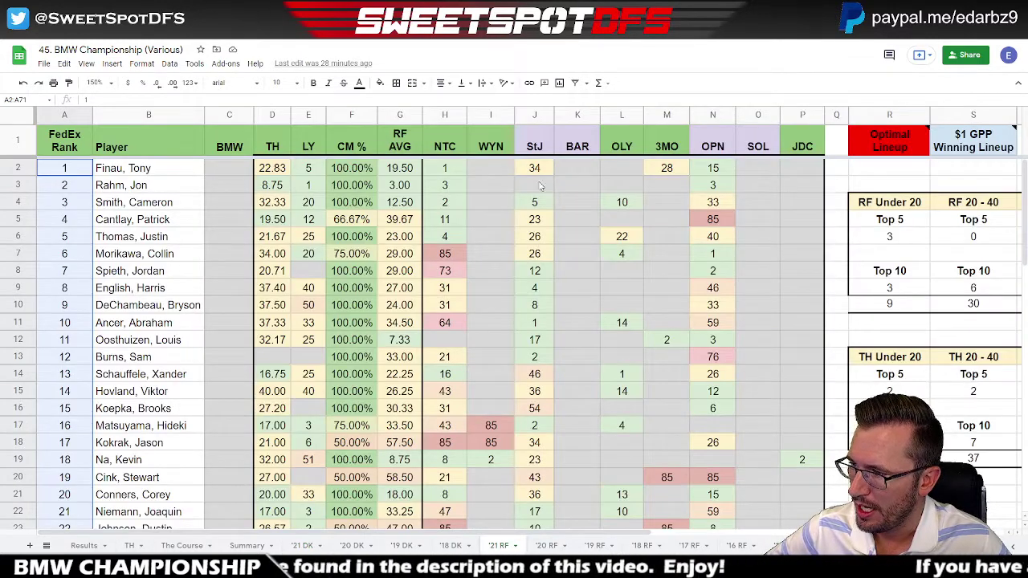
{"action": "left_click", "coordinate": [587, 172]}
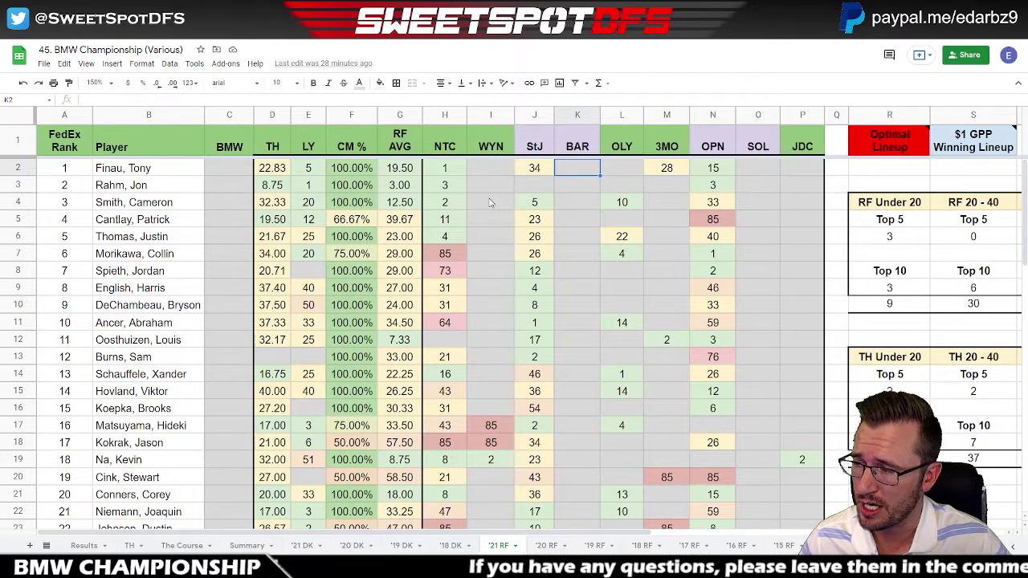
{"action": "left_click_drag", "start_coordinate": [444, 120], "coordinate": [802, 162]}
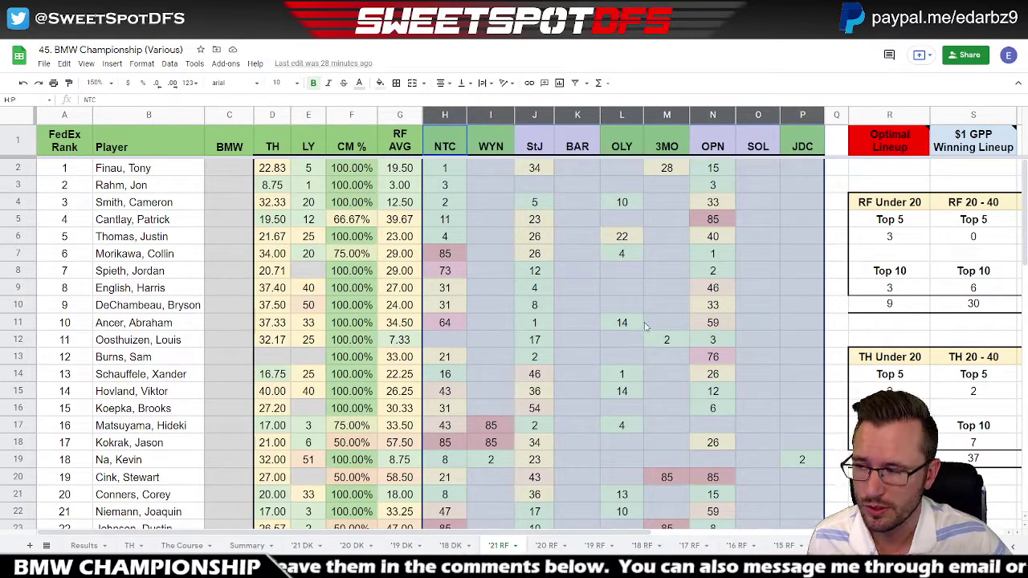
{"action": "left_click", "coordinate": [480, 174]}
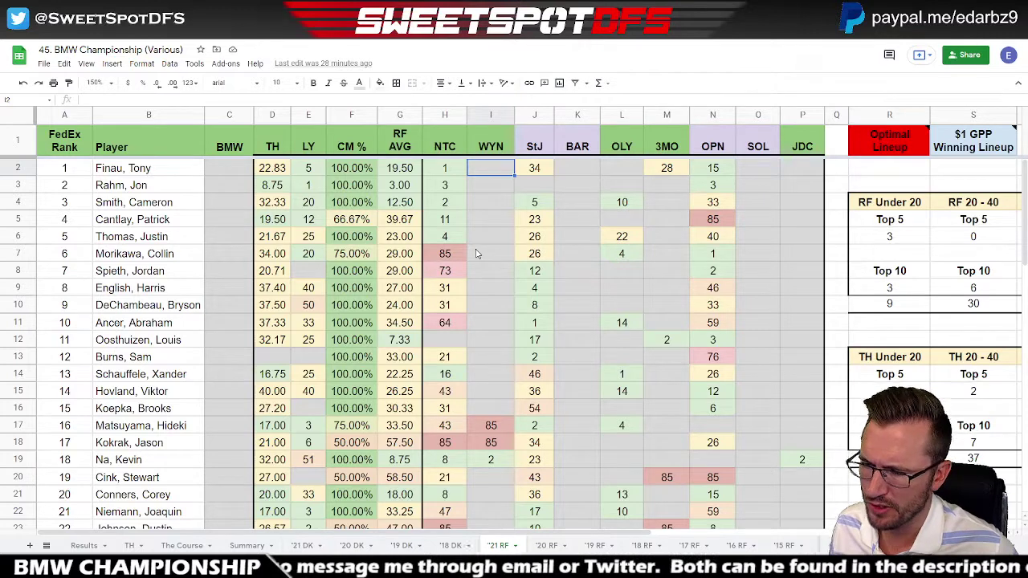
{"action": "left_click", "coordinate": [71, 115]}
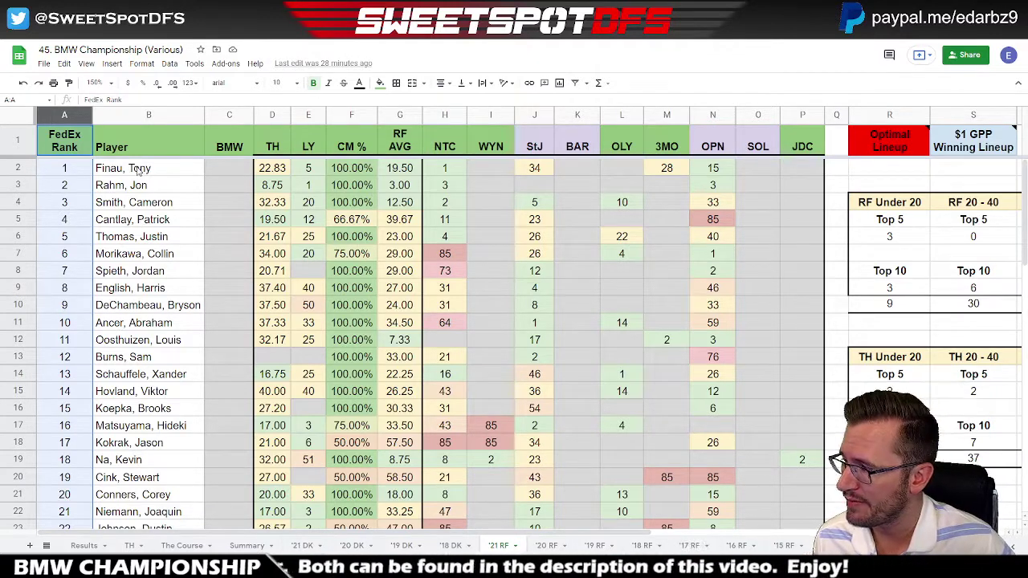
{"action": "left_click_drag", "start_coordinate": [137, 170], "coordinate": [138, 459]}
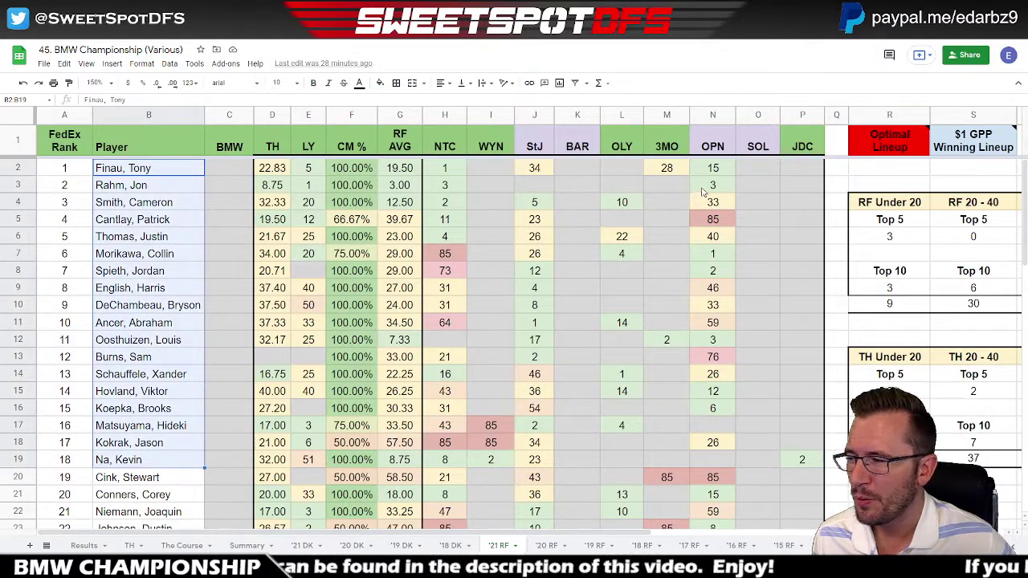
Apply the 2021 Recent Form filter view to the '21 RF sheet
{"action": "left_click", "coordinate": [711, 186]}
{"action": "left_click", "coordinate": [586, 83]}
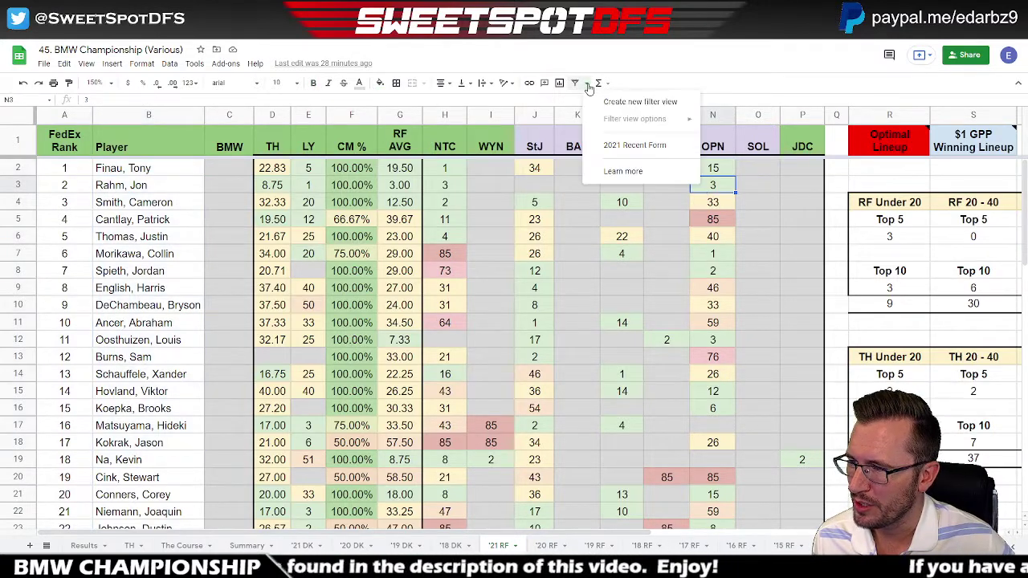
{"action": "left_click", "coordinate": [621, 146]}
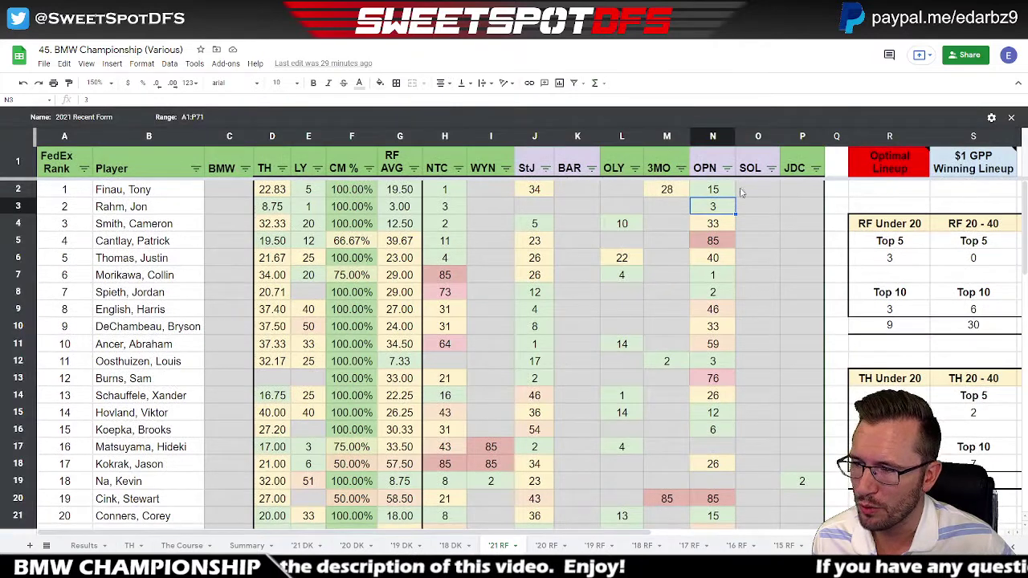
Highlight the LY, NTC, TH and RF AVG columns together, then select the first player's BMW cell
{"action": "left_click", "coordinate": [302, 133]}
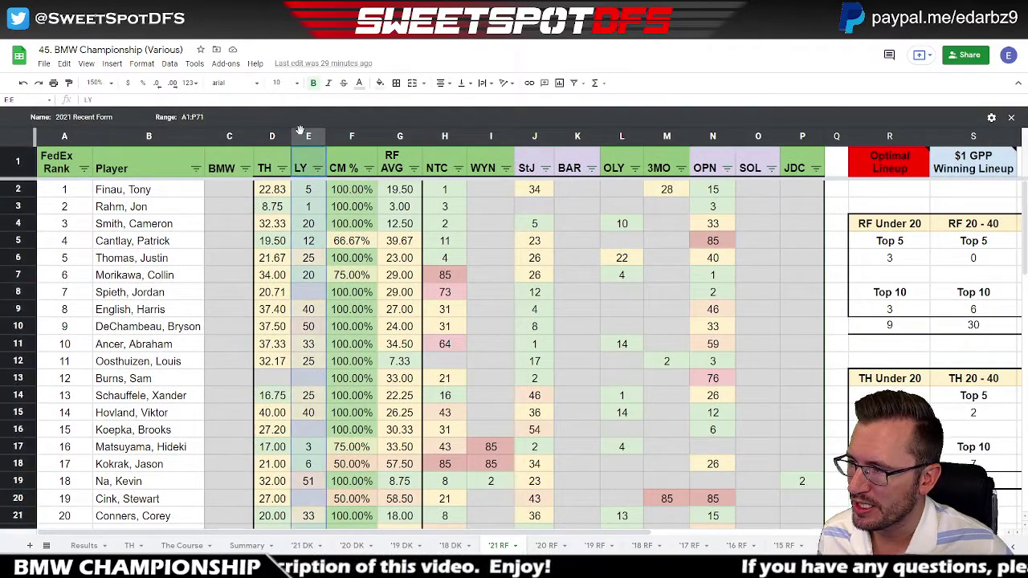
{"action": "left_click", "coordinate": [441, 136]}
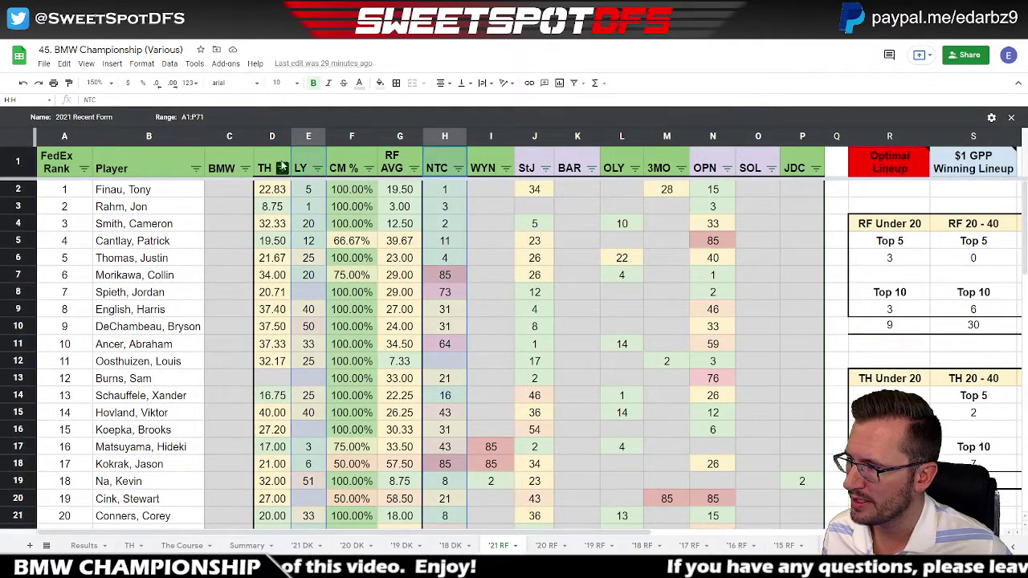
{"action": "left_click", "coordinate": [271, 136], "text": "ctrl"}
{"action": "left_click", "coordinate": [398, 135], "text": "ctrl"}
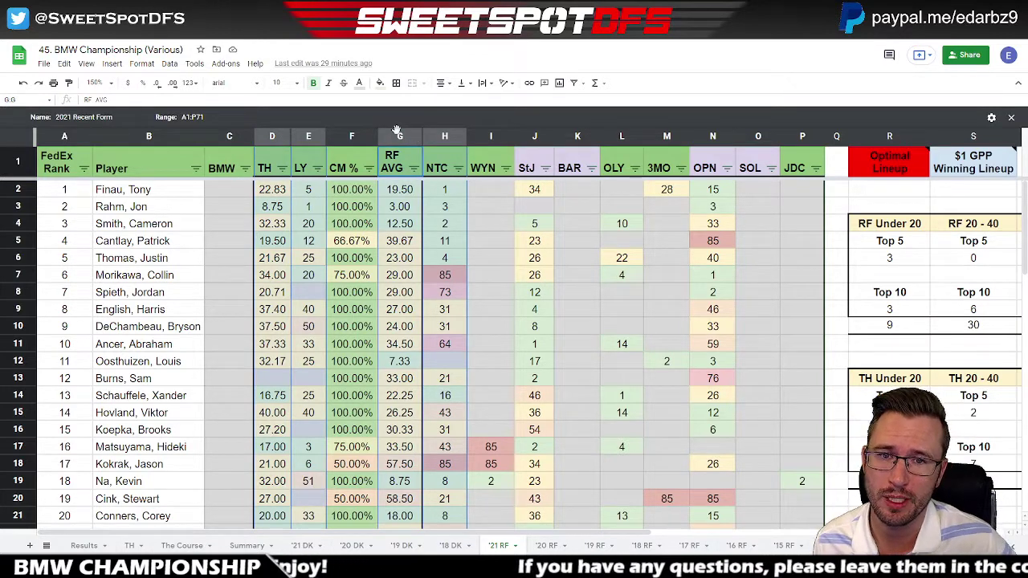
{"action": "left_click", "coordinate": [228, 191]}
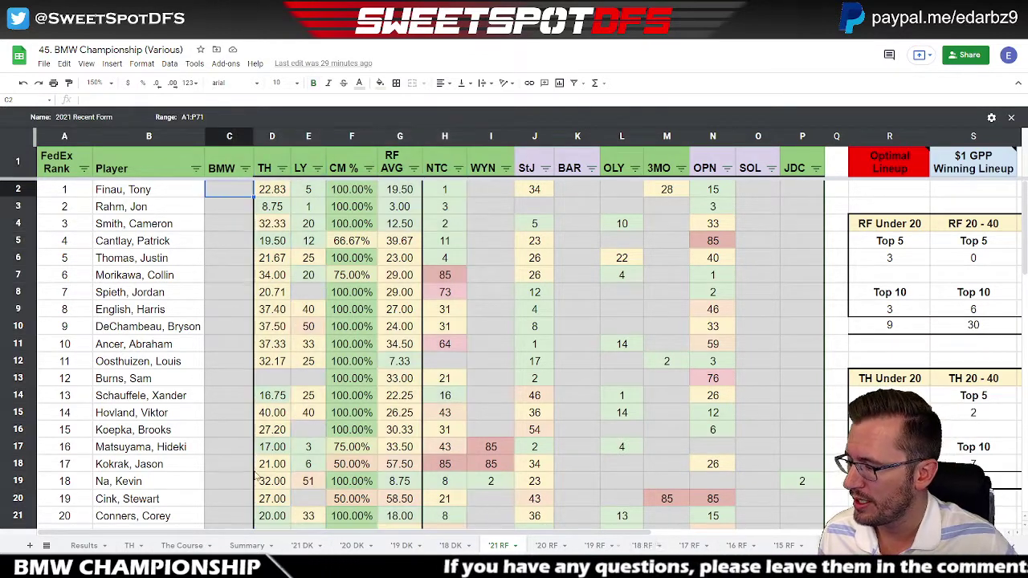
On the Summary sheet, examine the Last Year 1-20 bucket's row, its top 10 Min and Max, and the note on the Min heading
{"action": "left_click", "coordinate": [248, 546]}
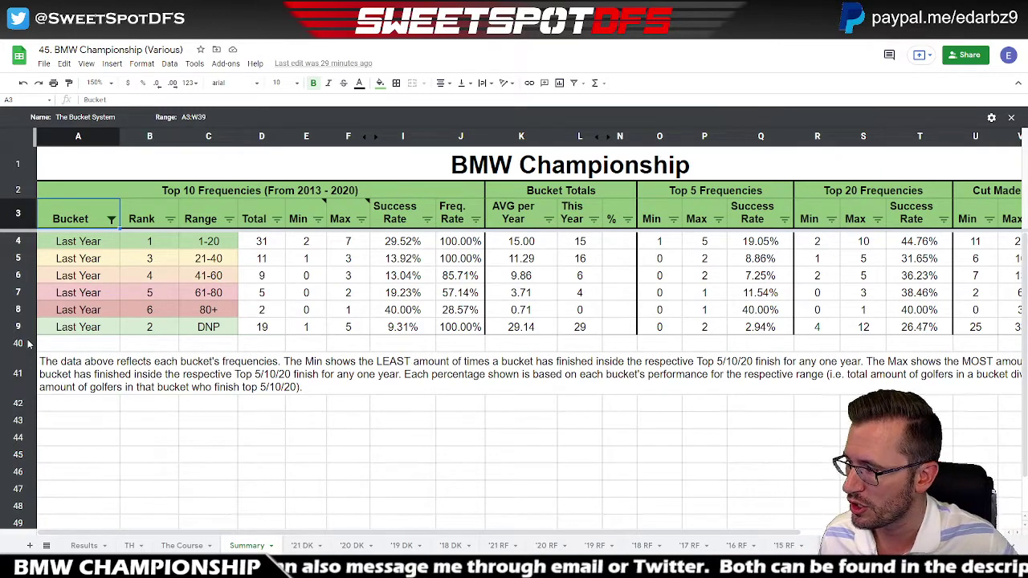
{"action": "left_click", "coordinate": [24, 246]}
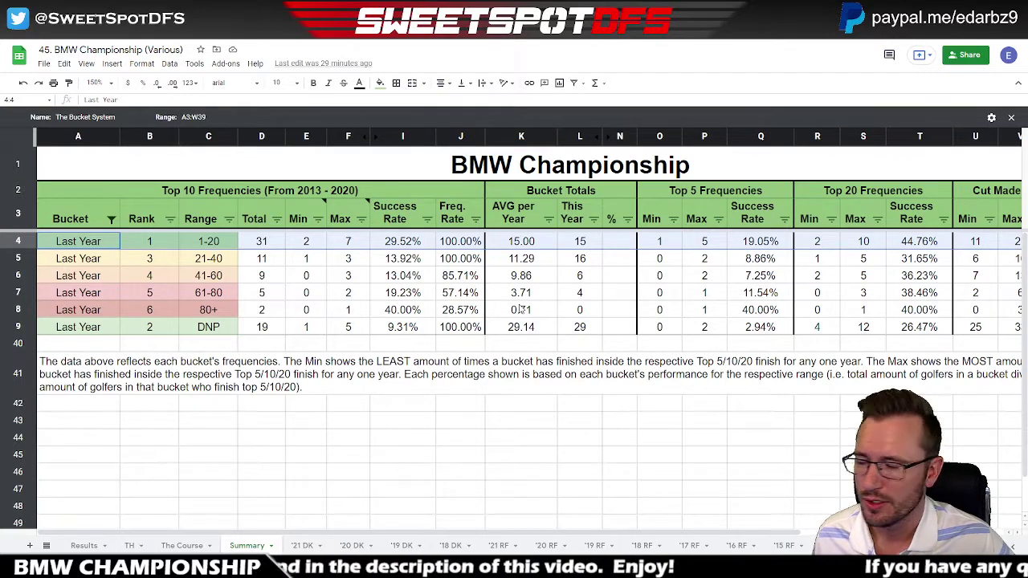
{"action": "left_click", "coordinate": [305, 136], "text": "shift"}
{"action": "right_click", "coordinate": [305, 136]}
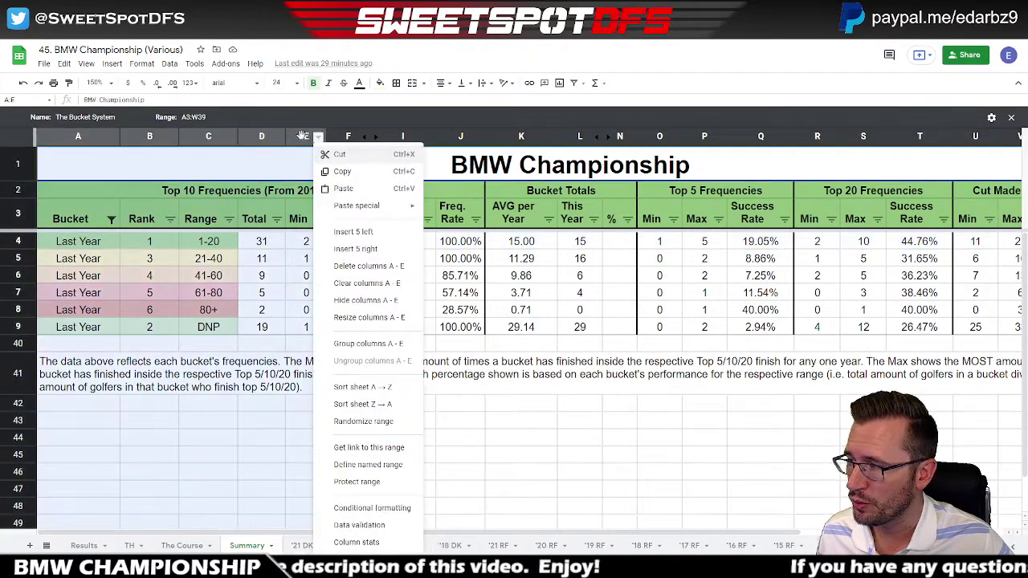
{"action": "left_click", "coordinate": [302, 136]}
{"action": "left_click", "coordinate": [301, 136]}
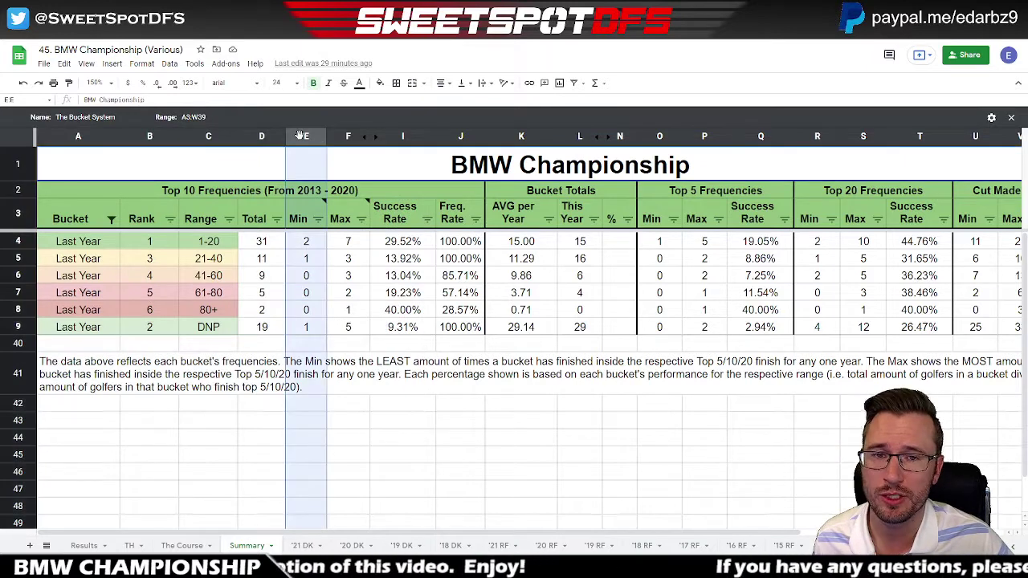
{"action": "left_click", "coordinate": [309, 245]}
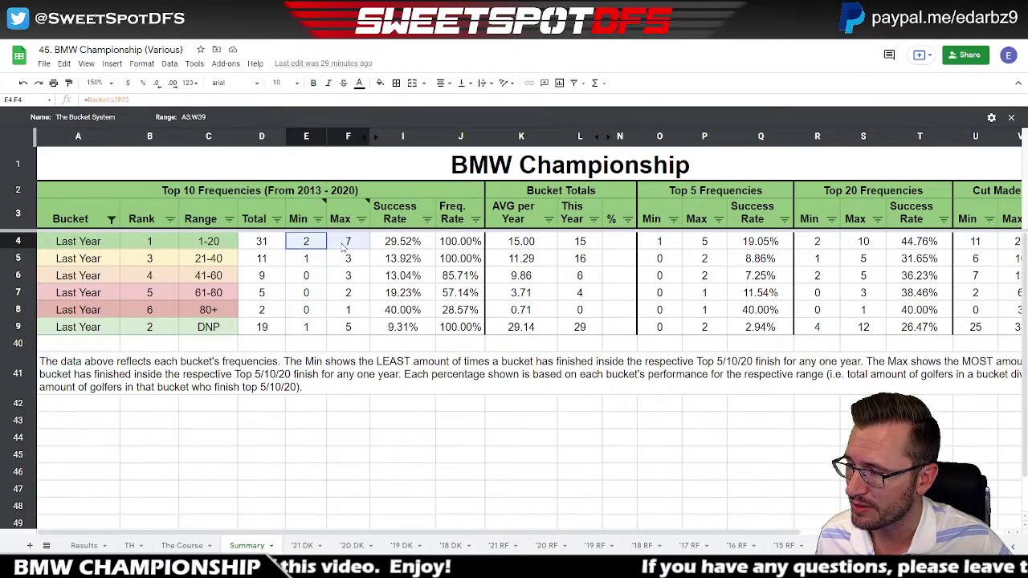
{"action": "left_click_drag", "start_coordinate": [343, 247], "coordinate": [345, 246]}
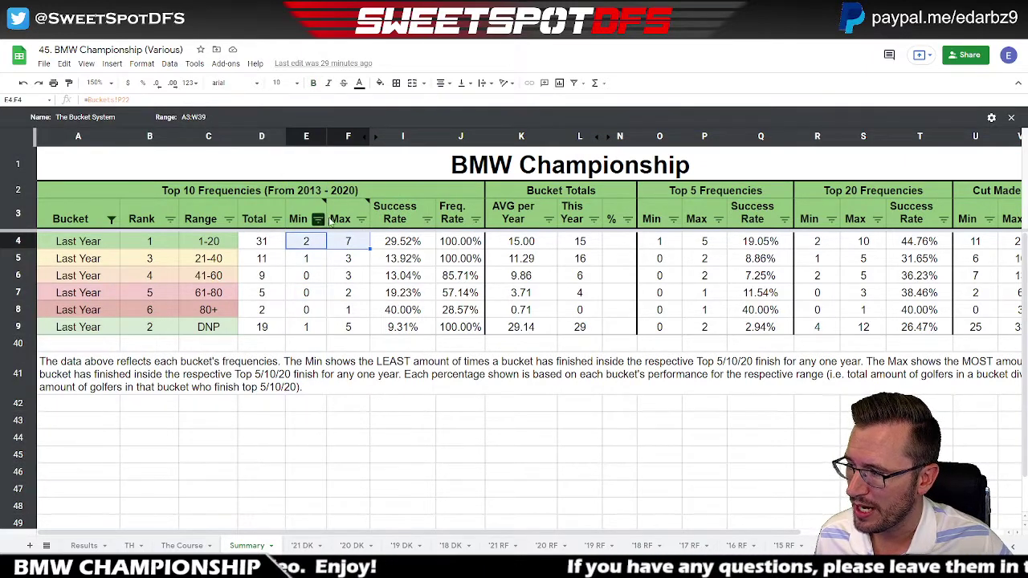
{"action": "mouse_move", "coordinate": [301, 218]}
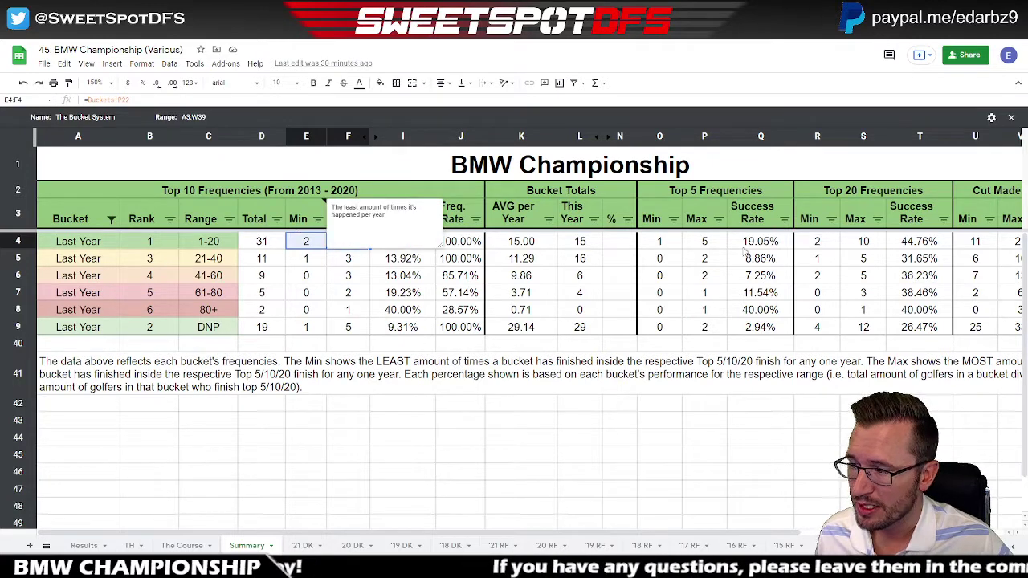
Highlight the 1-20 bucket's top 5 Min, the DNP bucket's top 10 Min and Max, and the Bucket Totals average and This Year columns
{"action": "left_click", "coordinate": [667, 245]}
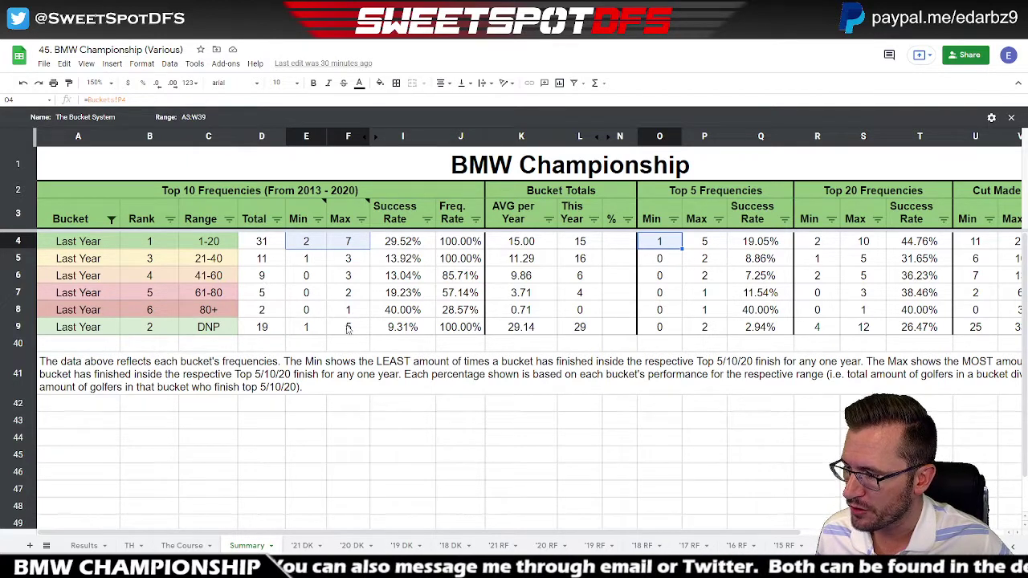
{"action": "left_click_drag", "start_coordinate": [319, 330], "coordinate": [341, 333]}
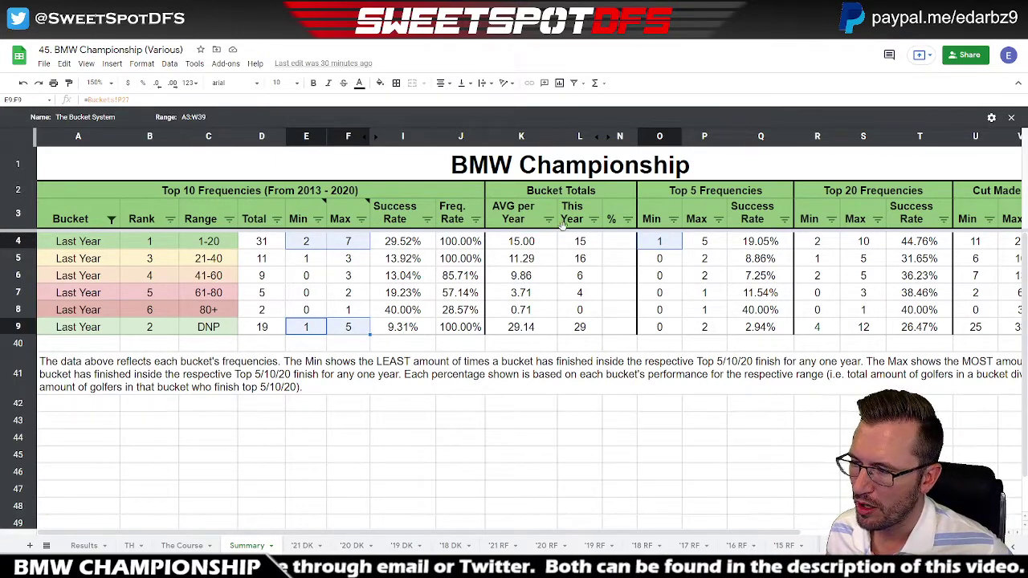
{"action": "left_click_drag", "start_coordinate": [514, 135], "coordinate": [580, 136]}
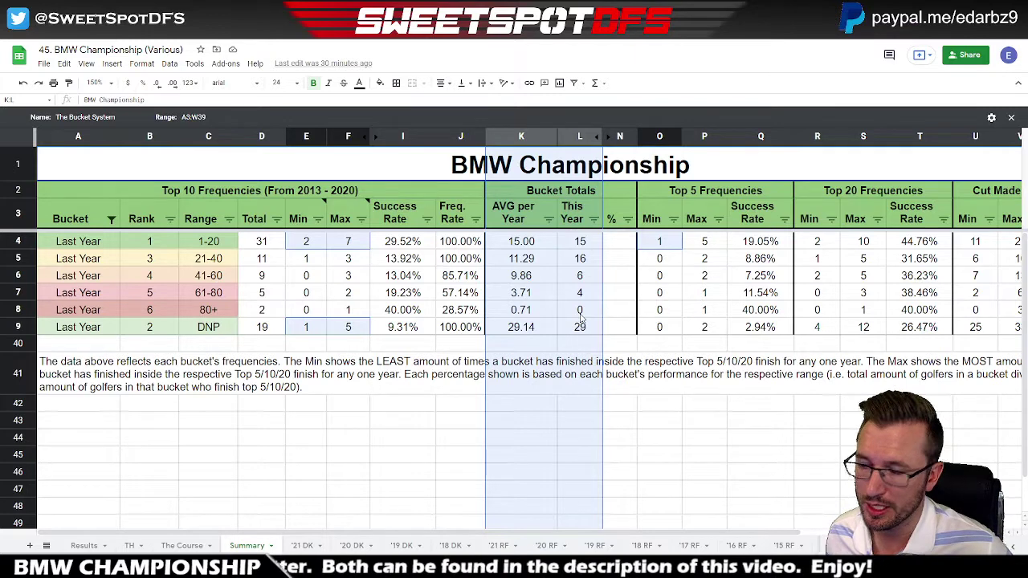
{"action": "left_click", "coordinate": [613, 241]}
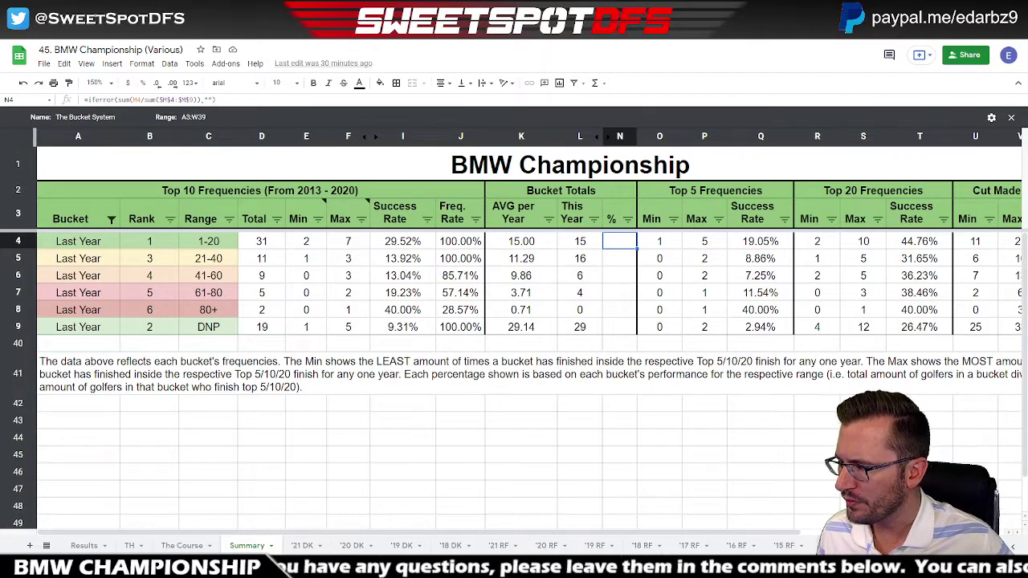
Highlight the full rows of the DNP, 1-20 and 21-40 Last Year buckets to compare them
{"action": "left_click", "coordinate": [22, 327]}
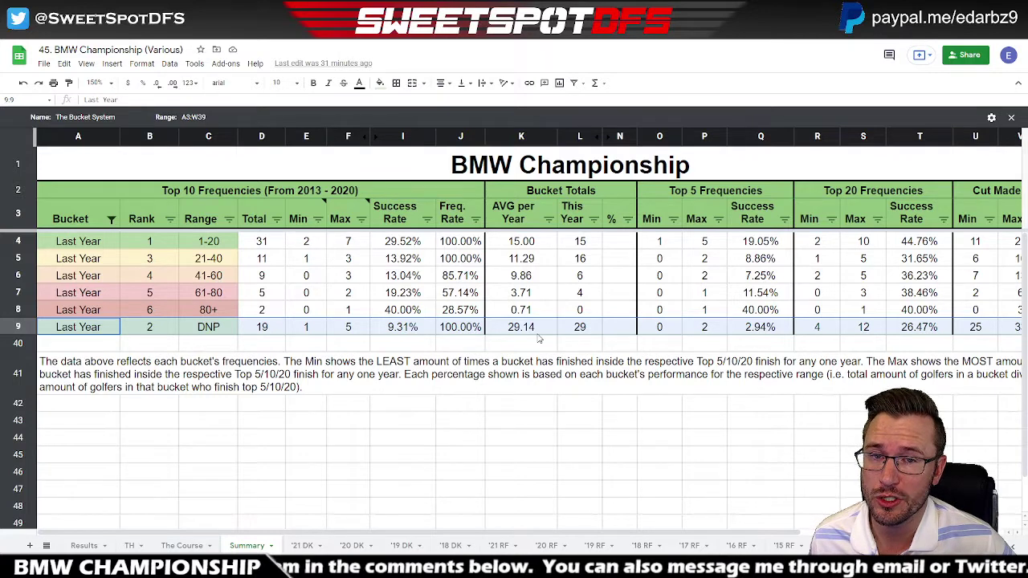
{"action": "left_click", "coordinate": [21, 241]}
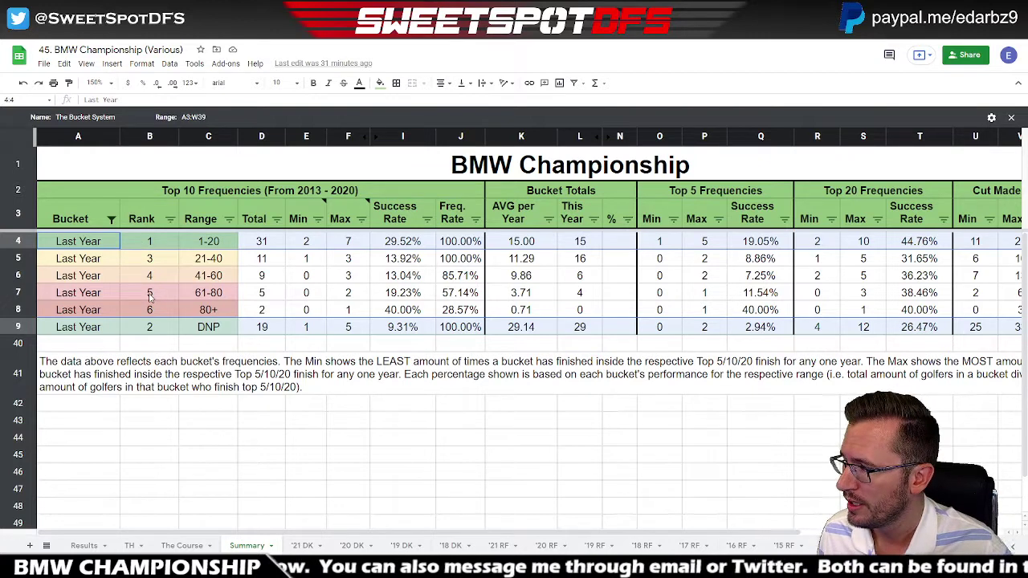
{"action": "left_click", "coordinate": [20, 259]}
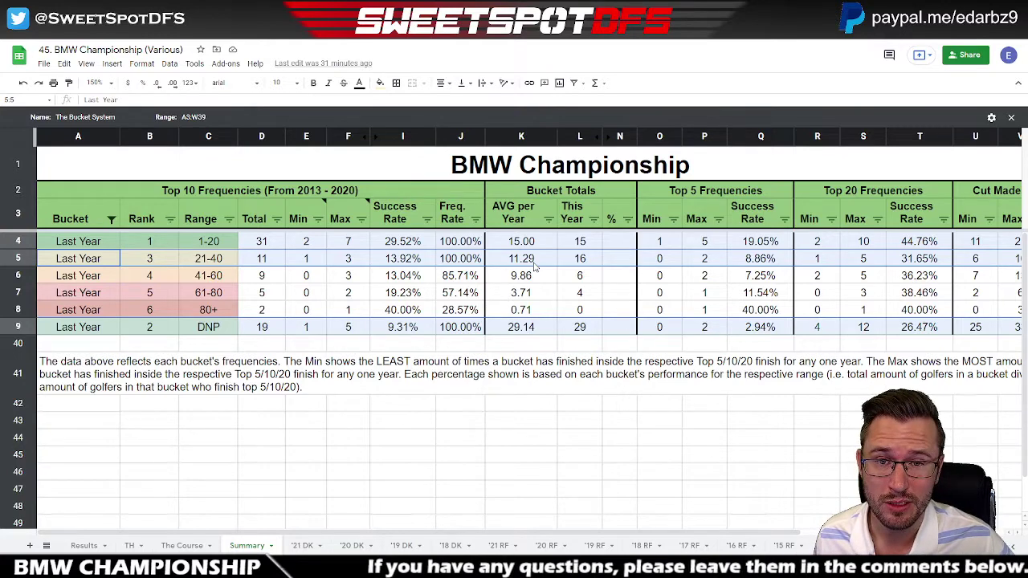
Return to the '21 RF sheet and sort the players by the LY column in ascending order
{"action": "left_click", "coordinate": [500, 546]}
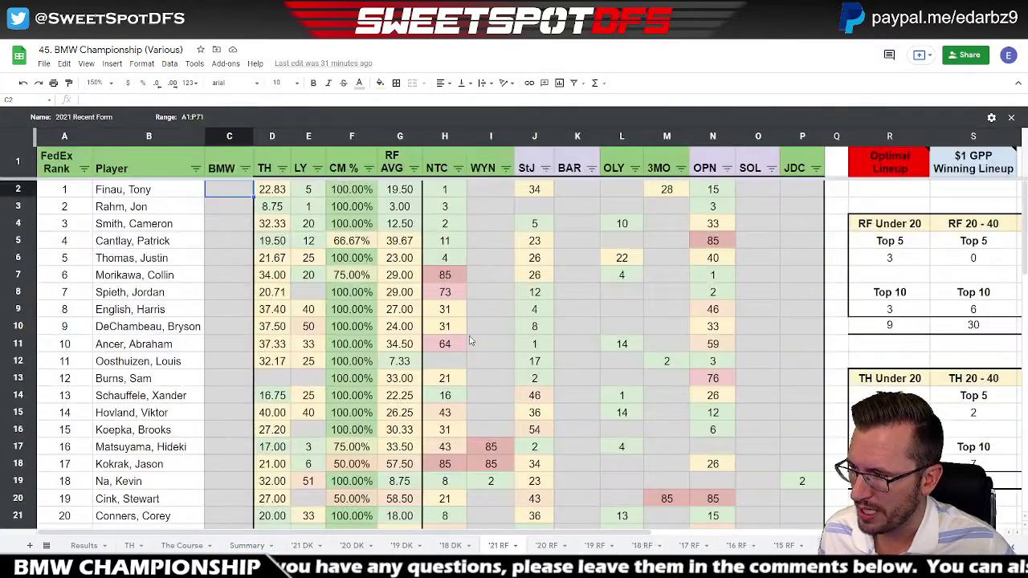
{"action": "left_click", "coordinate": [318, 169]}
{"action": "left_click", "coordinate": [212, 186]}
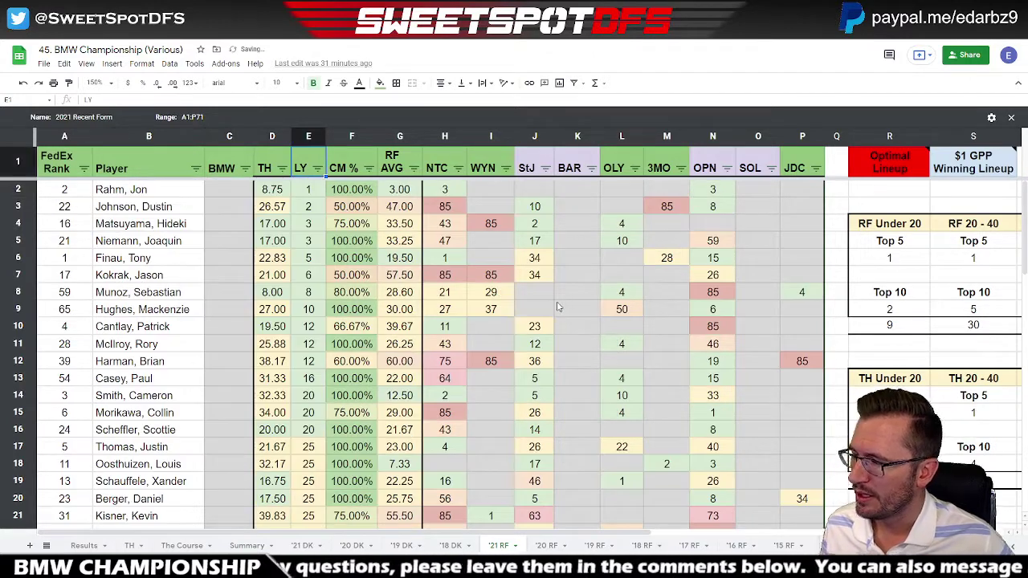
Highlight the names of players with LY finishes from 1 to 20, then all those with a blank LY value in rows 43 to 71
{"action": "left_click", "coordinate": [158, 192]}
{"action": "left_click_drag", "start_coordinate": [159, 276], "coordinate": [163, 434]}
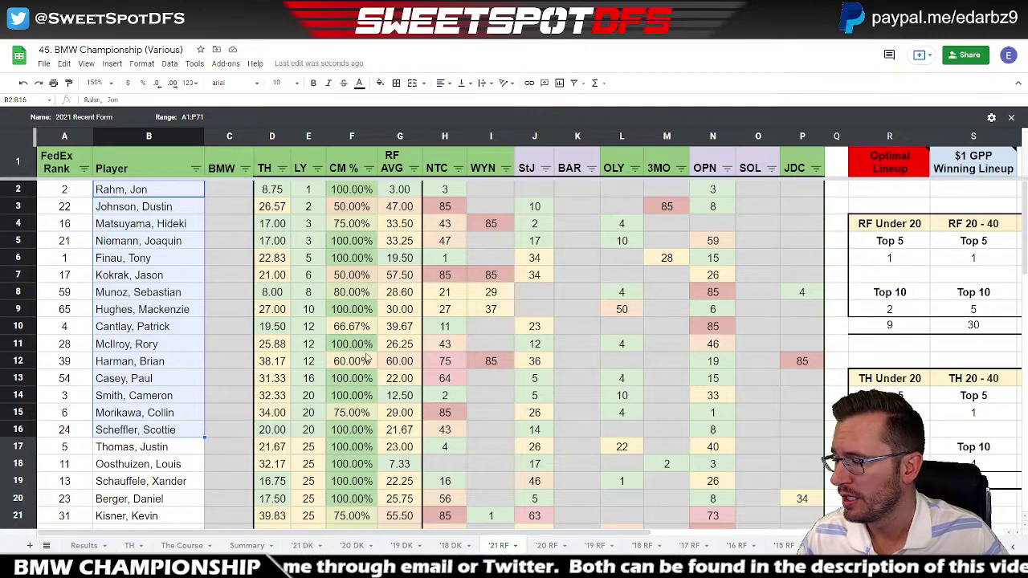
{"action": "scroll", "coordinate": [353, 371], "scroll_direction": "down", "scroll_amount": 10}
{"action": "left_click", "coordinate": [163, 313]}
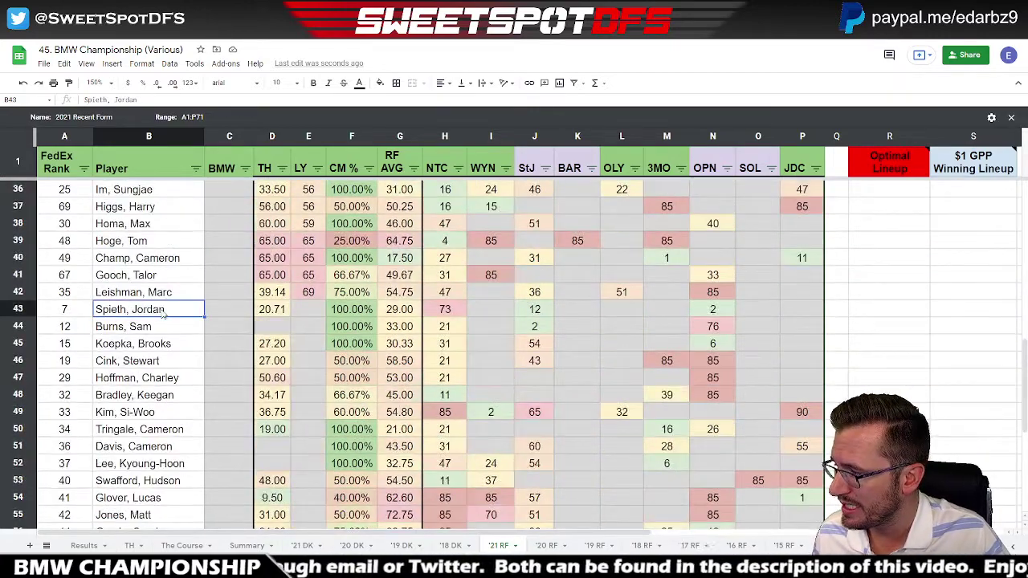
{"action": "scroll", "coordinate": [164, 361], "scroll_direction": "down", "scroll_amount": 5}
{"action": "left_click", "coordinate": [162, 497], "text": "shift"}
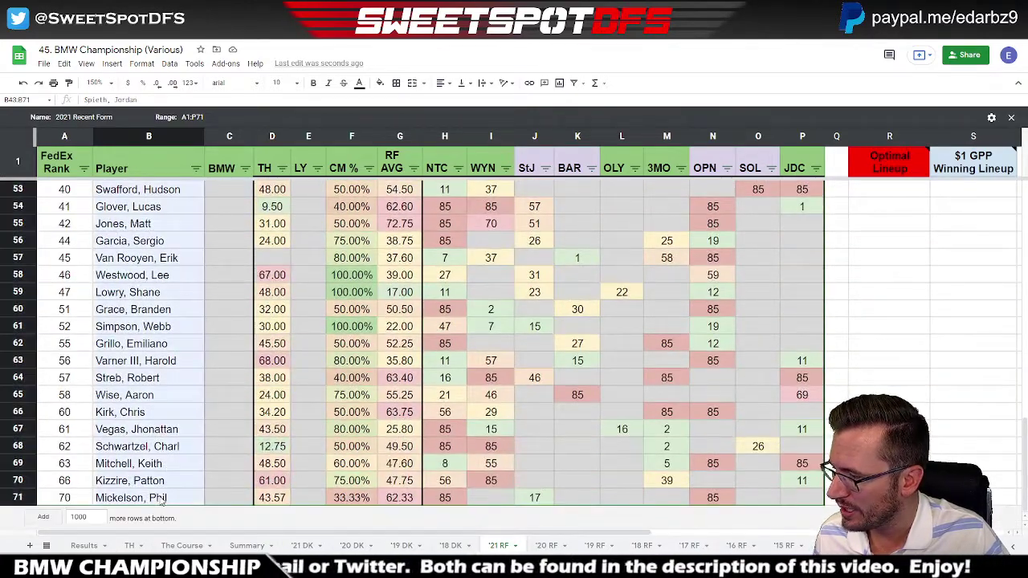
Check the Last Year bucket frequencies on the Summary sheet and return to the blank-LY players on the '21 RF sheet
{"action": "scroll", "coordinate": [164, 412], "scroll_direction": "up", "scroll_amount": 5}
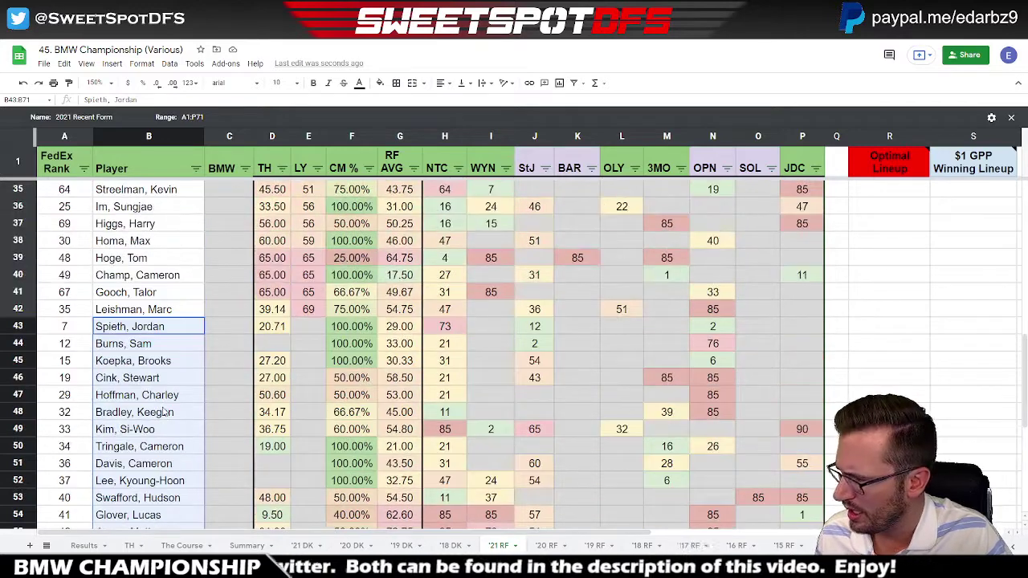
{"action": "scroll", "coordinate": [164, 412], "scroll_direction": "down", "scroll_amount": 1}
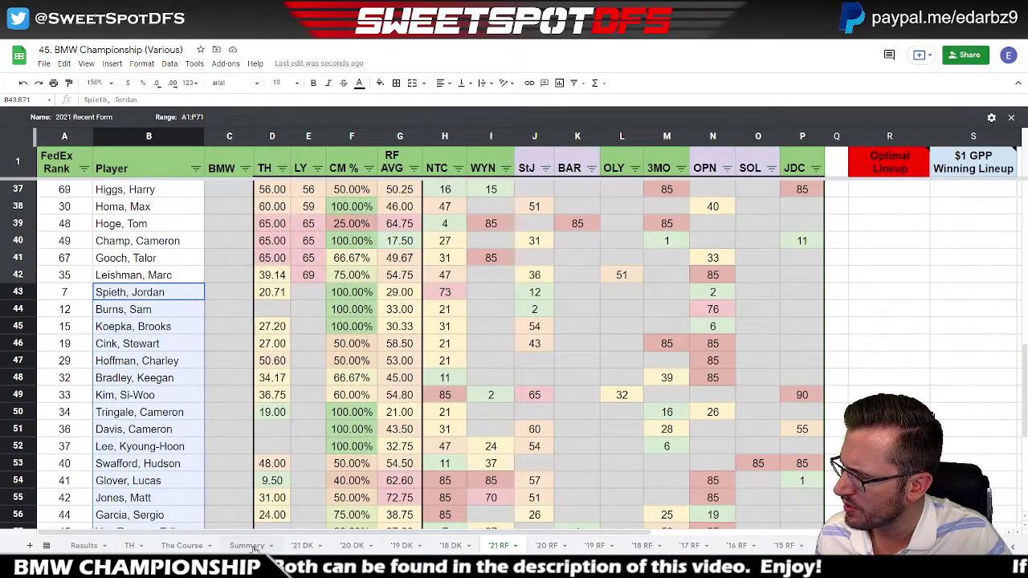
{"action": "left_click", "coordinate": [246, 546]}
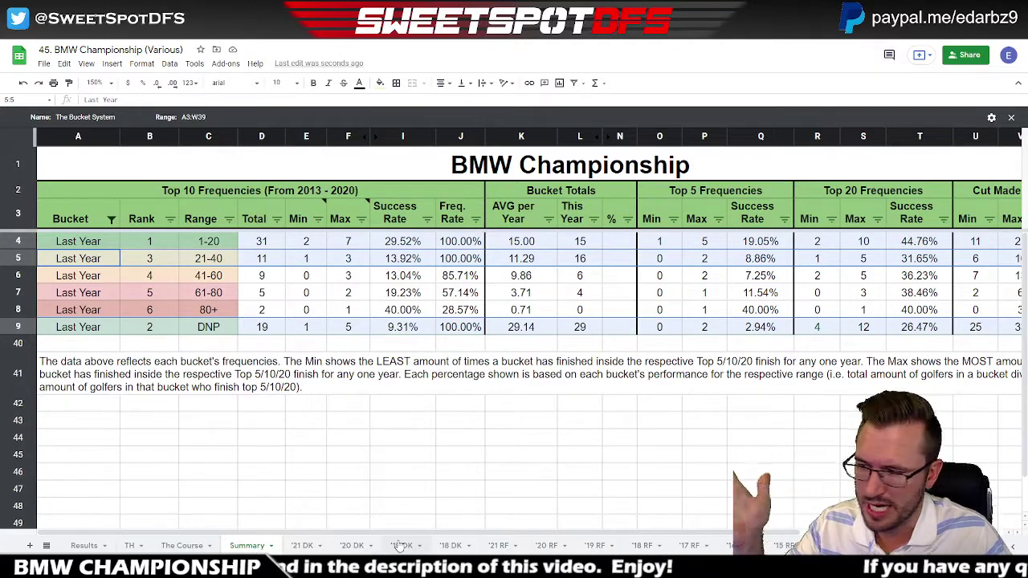
{"action": "left_click", "coordinate": [498, 546]}
{"action": "scroll", "coordinate": [431, 410], "scroll_direction": "down", "scroll_amount": 1}
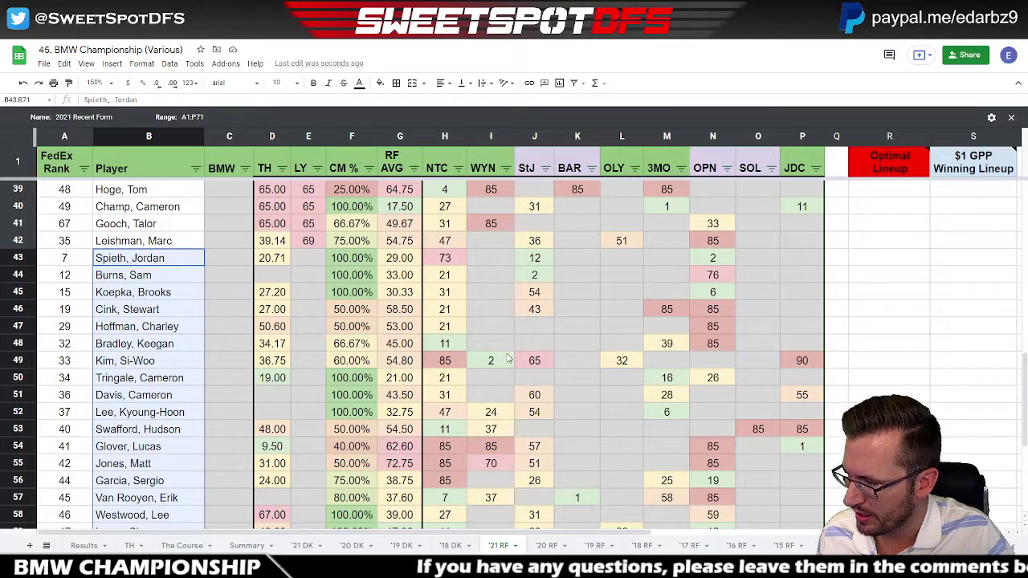
Examine the tournament history, cut percentage and recent form of the players with a blank LY value in rows 43 to 71
{"action": "scroll", "coordinate": [507, 359], "scroll_direction": "down", "scroll_amount": 2}
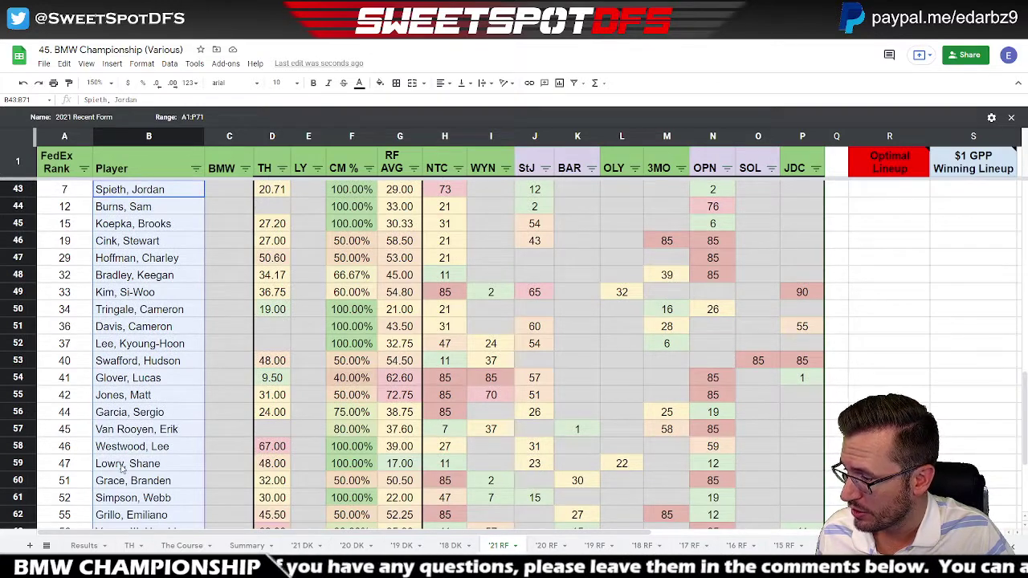
{"action": "scroll", "coordinate": [195, 430], "scroll_direction": "down", "scroll_amount": 3}
{"action": "scroll", "coordinate": [195, 429], "scroll_direction": "down", "scroll_amount": 1}
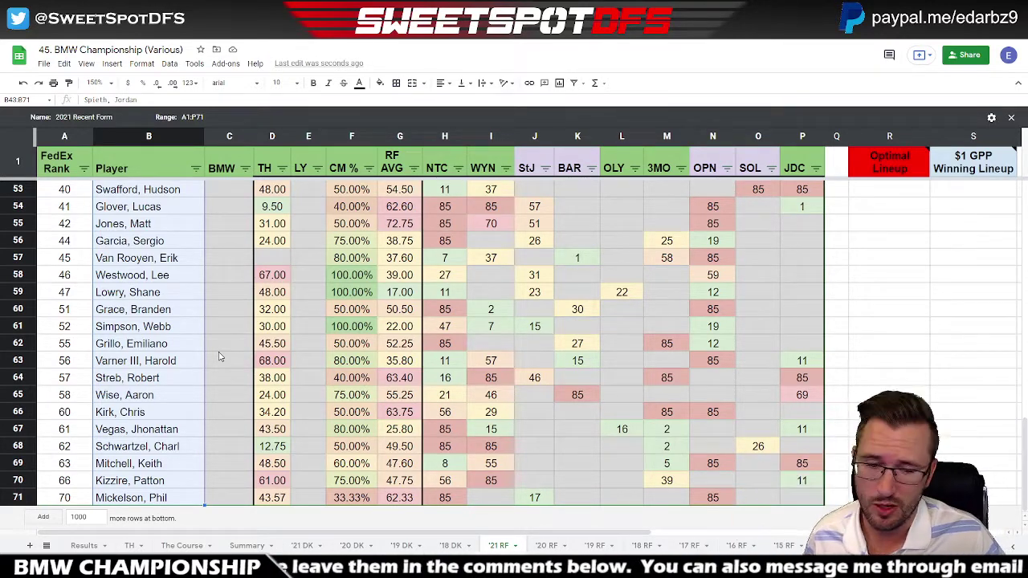
{"action": "scroll", "coordinate": [220, 356], "scroll_direction": "up", "scroll_amount": 1}
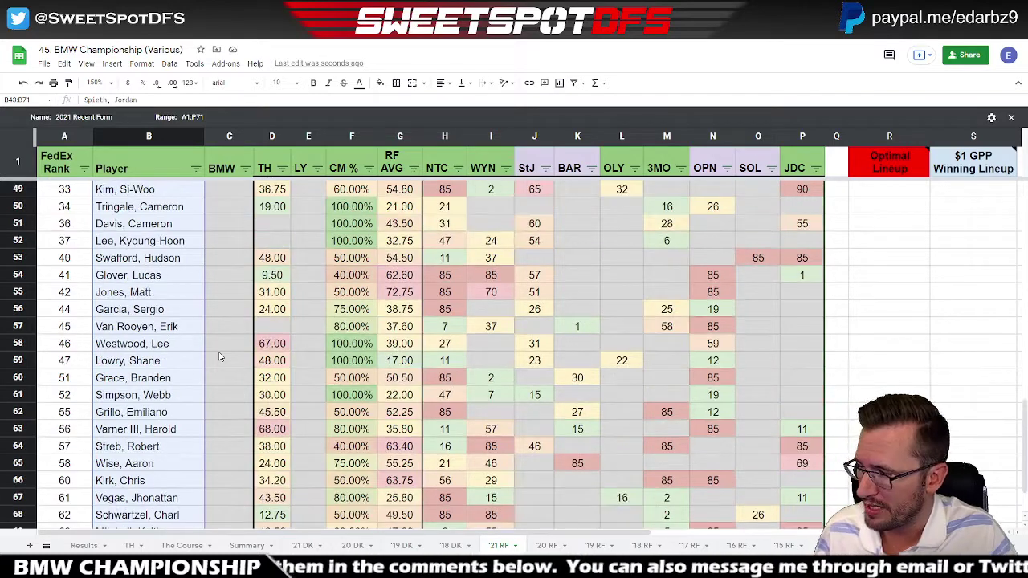
{"action": "scroll", "coordinate": [219, 356], "scroll_direction": "up", "scroll_amount": 1}
{"action": "scroll", "coordinate": [219, 356], "scroll_direction": "up", "scroll_amount": 1}
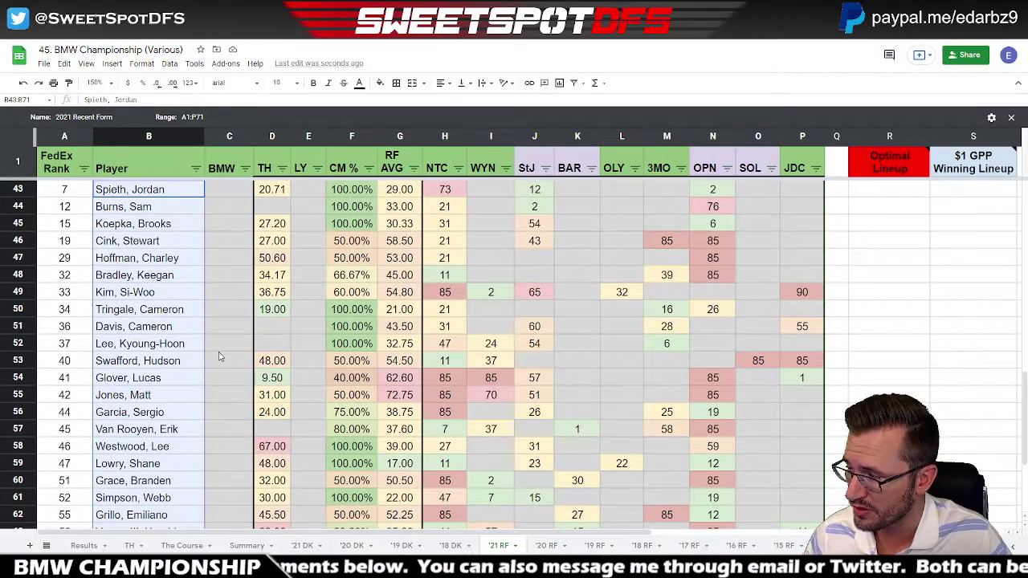
{"action": "scroll", "coordinate": [219, 357], "scroll_direction": "up", "scroll_amount": 1}
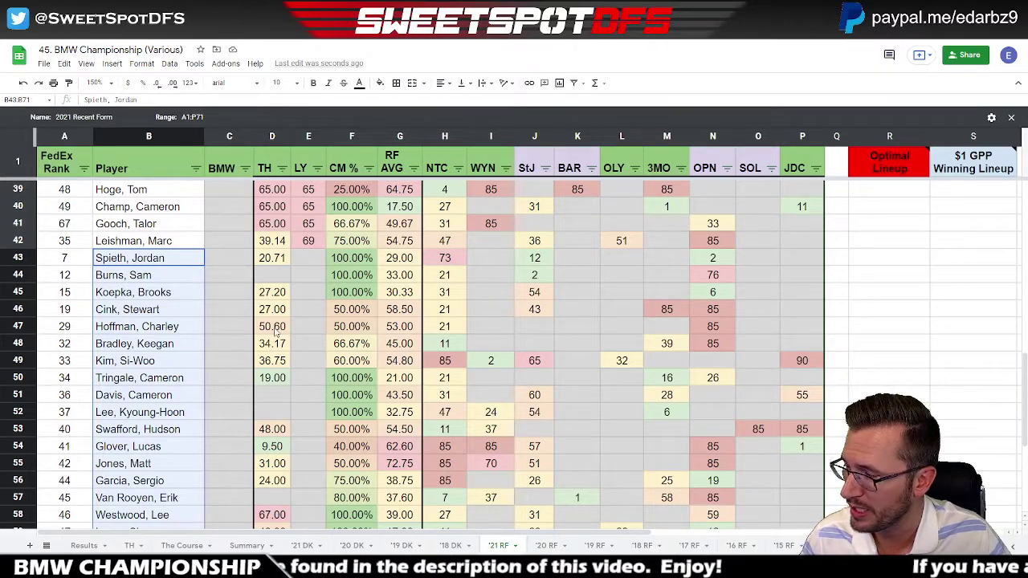
{"action": "scroll", "coordinate": [201, 435], "scroll_direction": "down", "scroll_amount": 1}
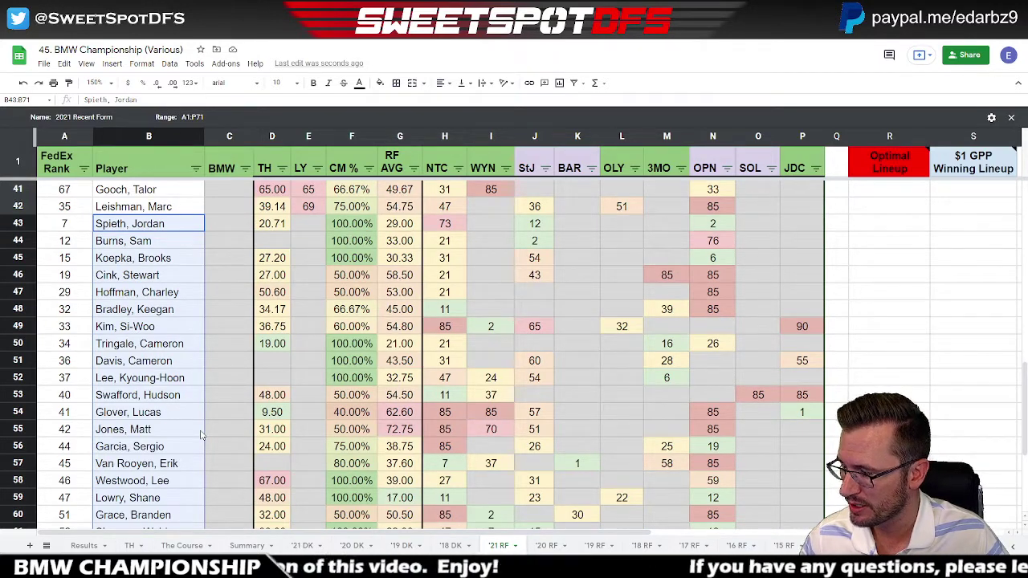
{"action": "scroll", "coordinate": [200, 434], "scroll_direction": "down", "scroll_amount": 1}
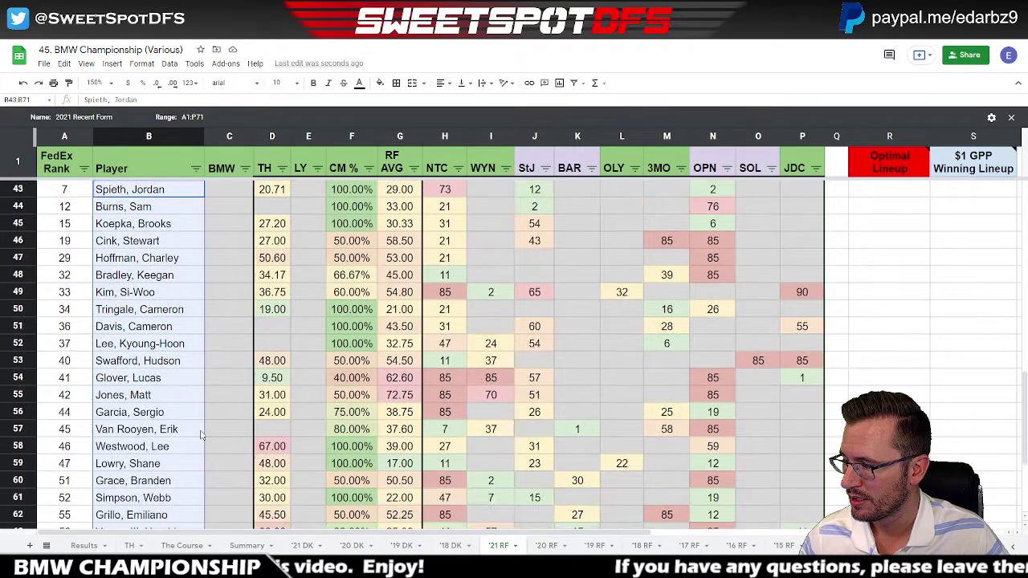
{"action": "scroll", "coordinate": [201, 434], "scroll_direction": "down", "scroll_amount": 5}
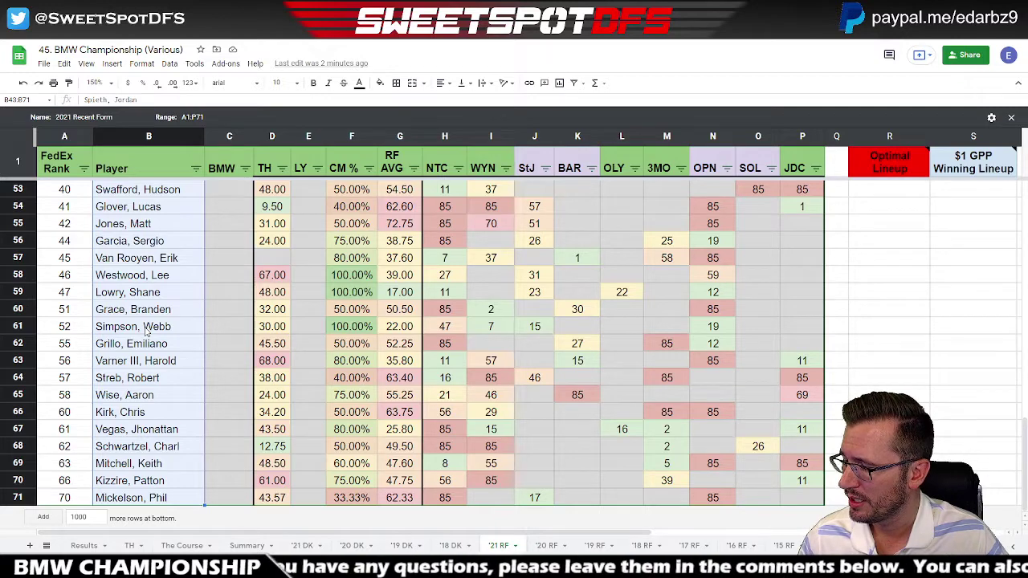
{"action": "scroll", "coordinate": [174, 343], "scroll_direction": "up", "scroll_amount": 4}
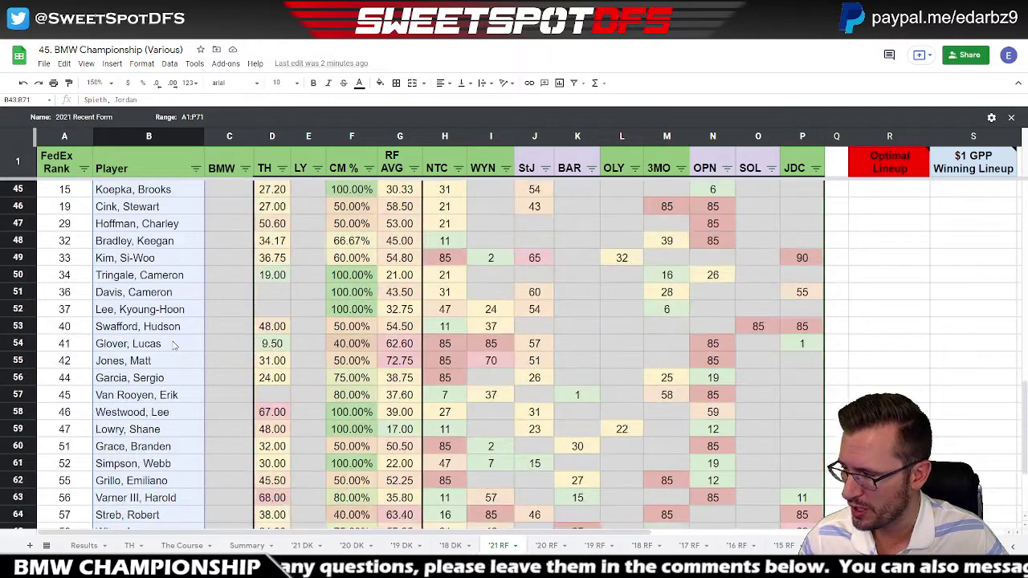
{"action": "scroll", "coordinate": [173, 343], "scroll_direction": "up", "scroll_amount": 1}
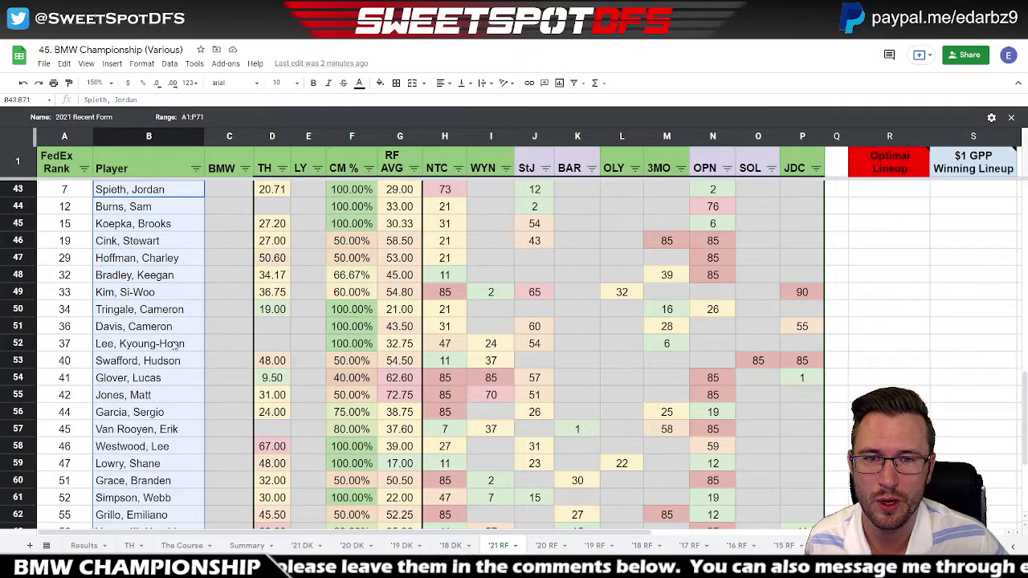
{"action": "scroll", "coordinate": [173, 343], "scroll_direction": "up", "scroll_amount": 2}
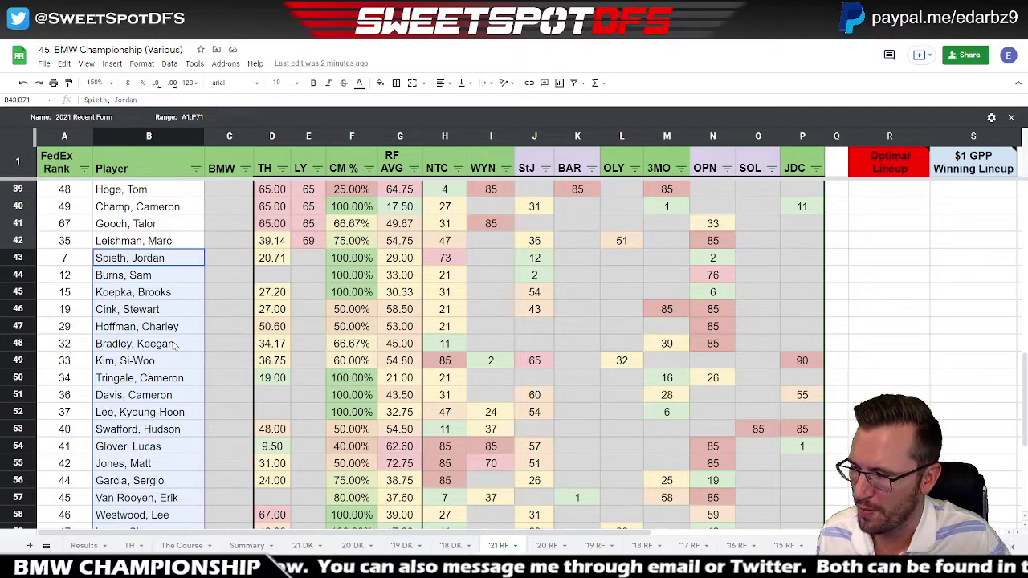
Highlight the names of players with LY finishes from 21 to 40 in rows 17 to 32, leaving out row 18
{"action": "scroll", "coordinate": [277, 315], "scroll_direction": "up", "scroll_amount": 8}
{"action": "scroll", "coordinate": [277, 315], "scroll_direction": "down", "scroll_amount": 2}
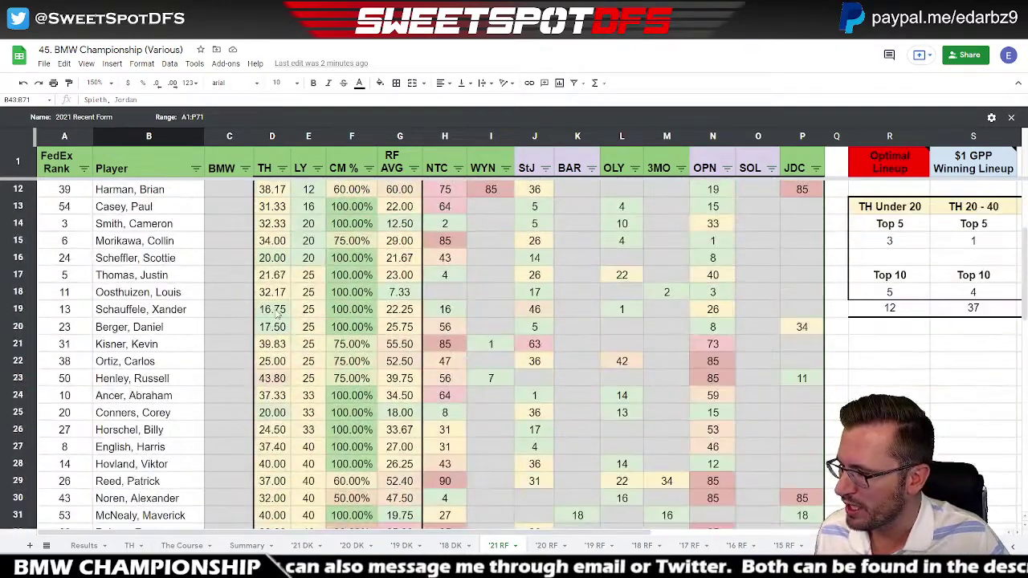
{"action": "scroll", "coordinate": [277, 315], "scroll_direction": "down", "scroll_amount": 2}
{"action": "left_click", "coordinate": [155, 210]}
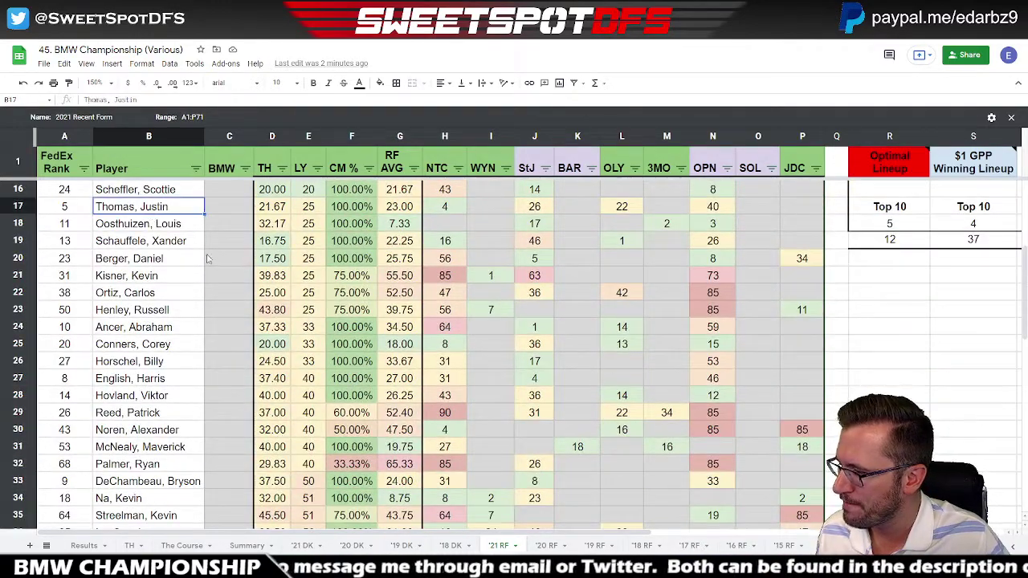
{"action": "left_click", "coordinate": [144, 471], "text": "shift"}
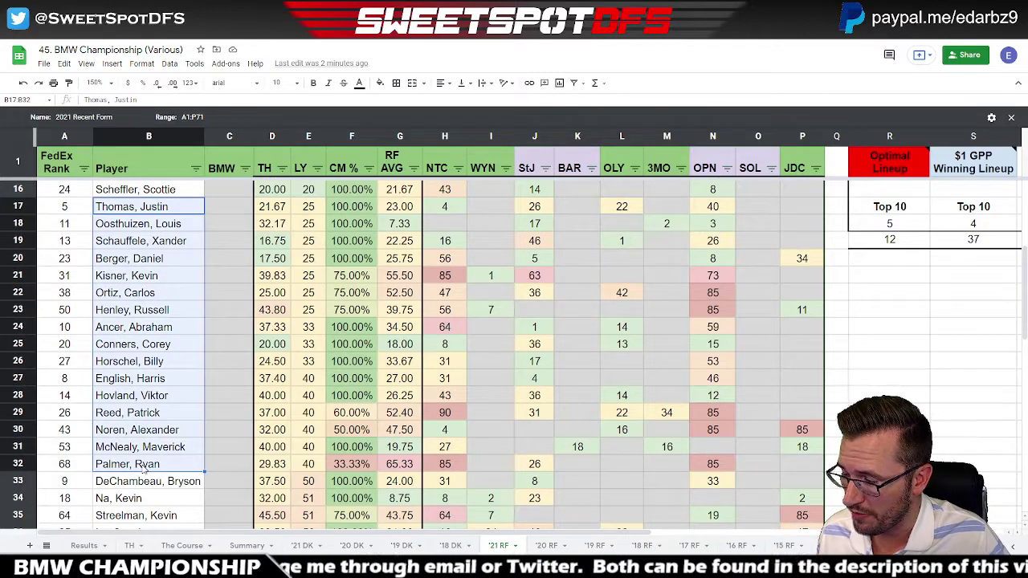
{"action": "left_click", "coordinate": [325, 475], "text": "shift"}
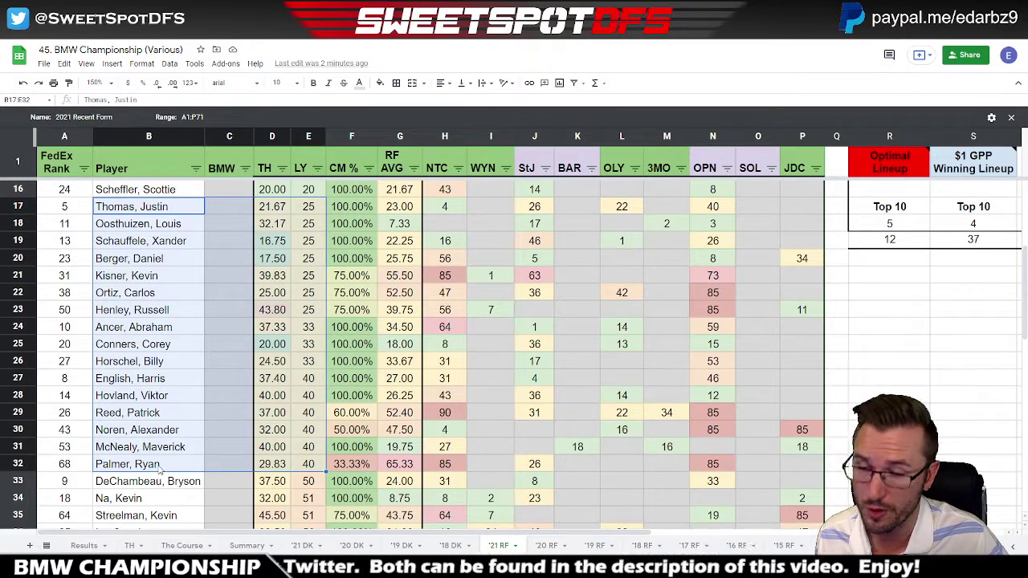
{"action": "left_click", "coordinate": [160, 471], "text": "shift"}
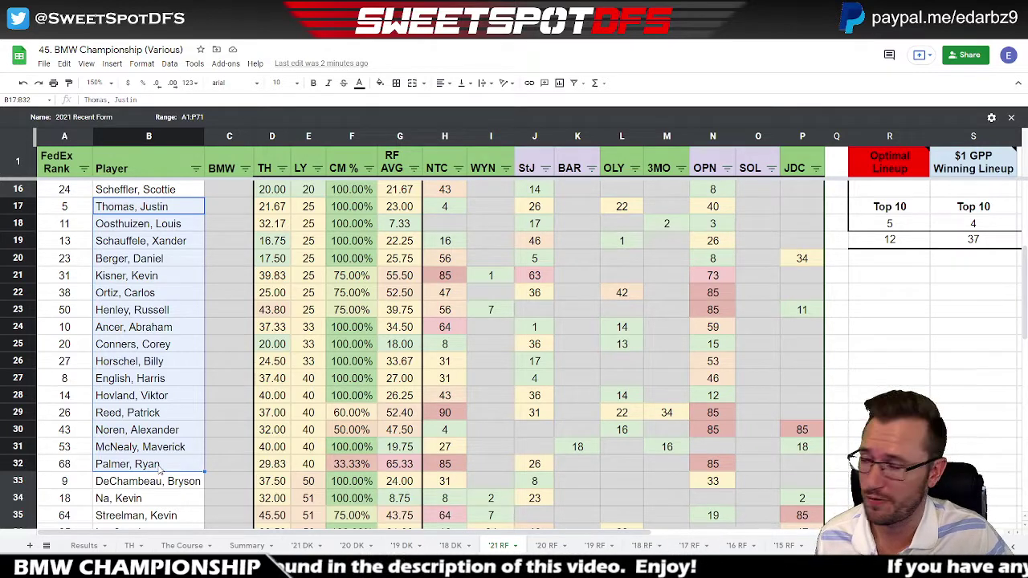
{"action": "left_click", "coordinate": [163, 215]}
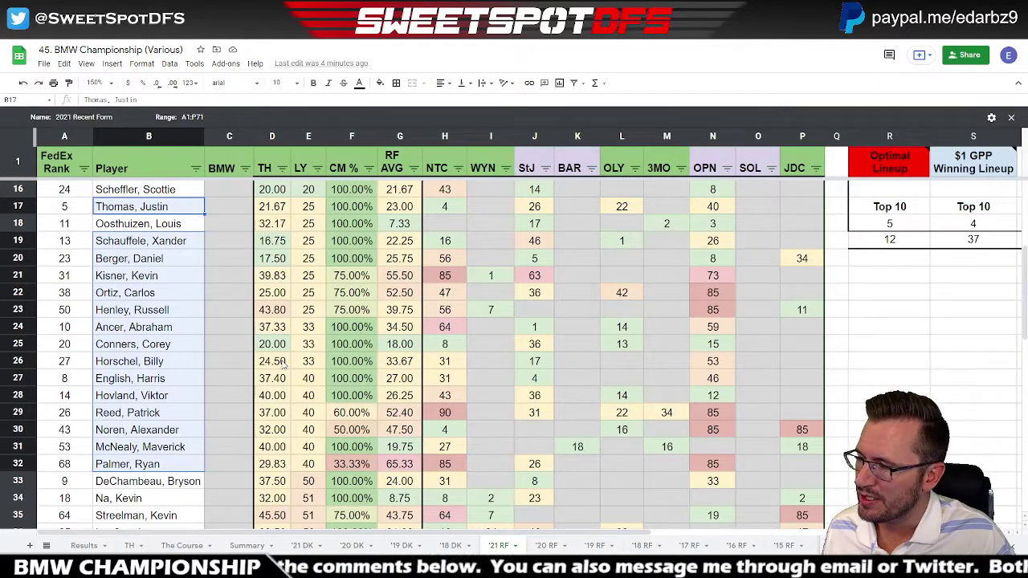
Highlight the names of players with LY finishes above 40 in rows 33 to 42
{"action": "scroll", "coordinate": [283, 366], "scroll_direction": "up", "scroll_amount": 3}
{"action": "scroll", "coordinate": [283, 366], "scroll_direction": "down", "scroll_amount": 3}
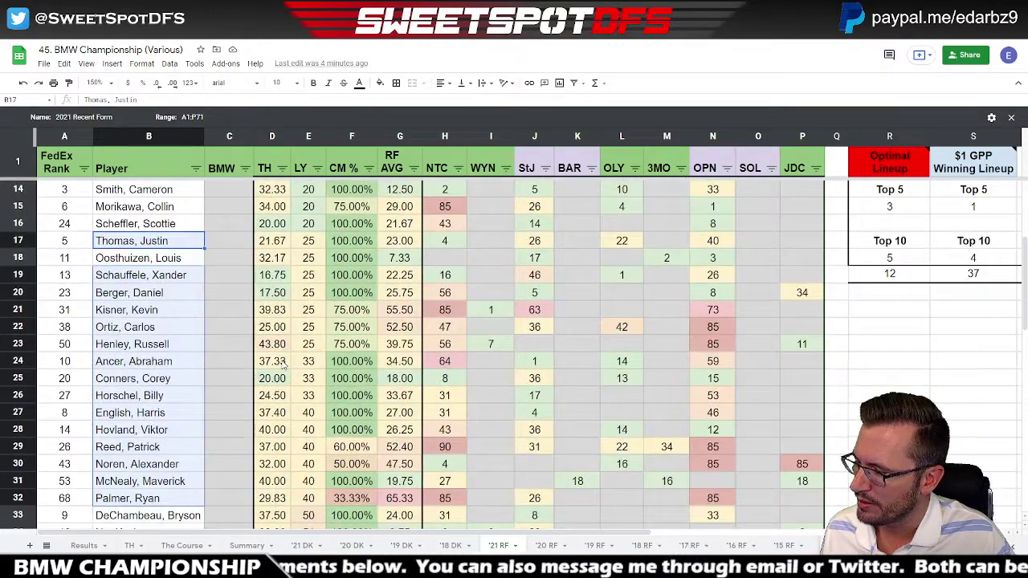
{"action": "scroll", "coordinate": [283, 365], "scroll_direction": "down", "scroll_amount": 4}
{"action": "left_click_drag", "start_coordinate": [181, 243], "coordinate": [167, 395]}
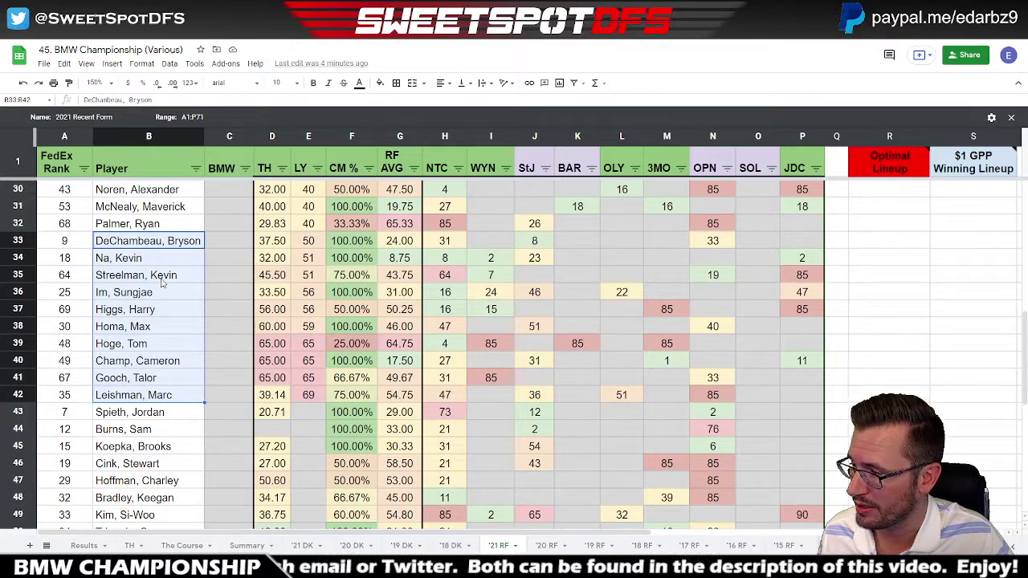
Check the Summary buckets, and on '21 RF highlight the 41-60 LY names in rows 33 to 38, followed by the 61-80 names in rows 39 to 42
{"action": "left_click", "coordinate": [233, 547]}
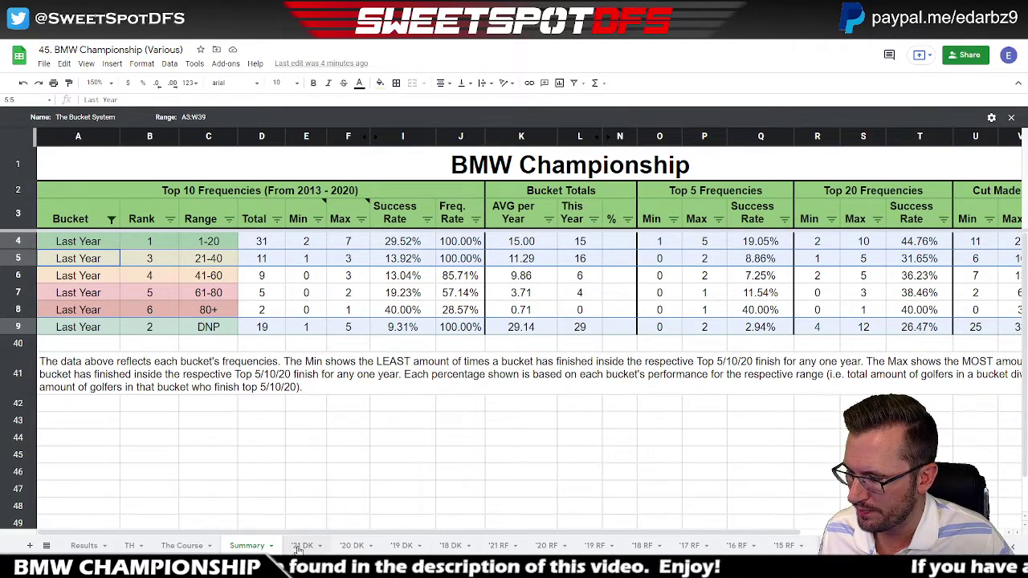
{"action": "left_click", "coordinate": [498, 546]}
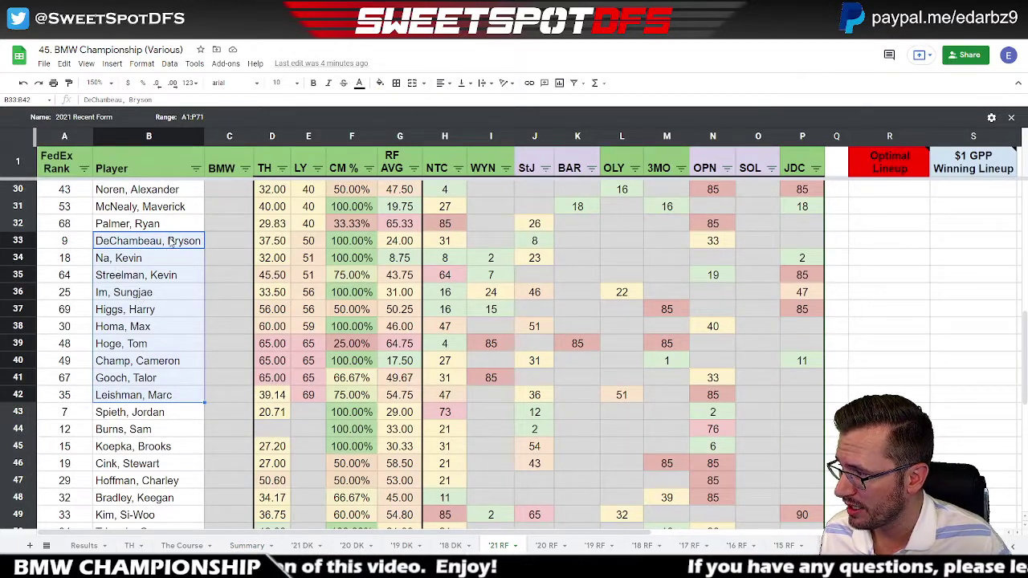
{"action": "left_click_drag", "start_coordinate": [171, 243], "coordinate": [167, 329]}
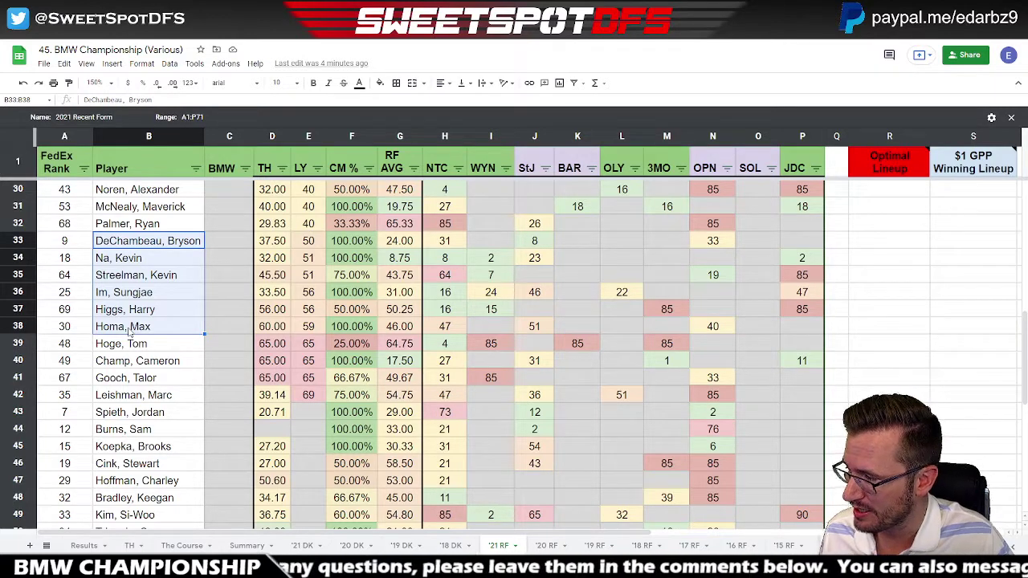
{"action": "left_click_drag", "start_coordinate": [152, 345], "coordinate": [153, 397]}
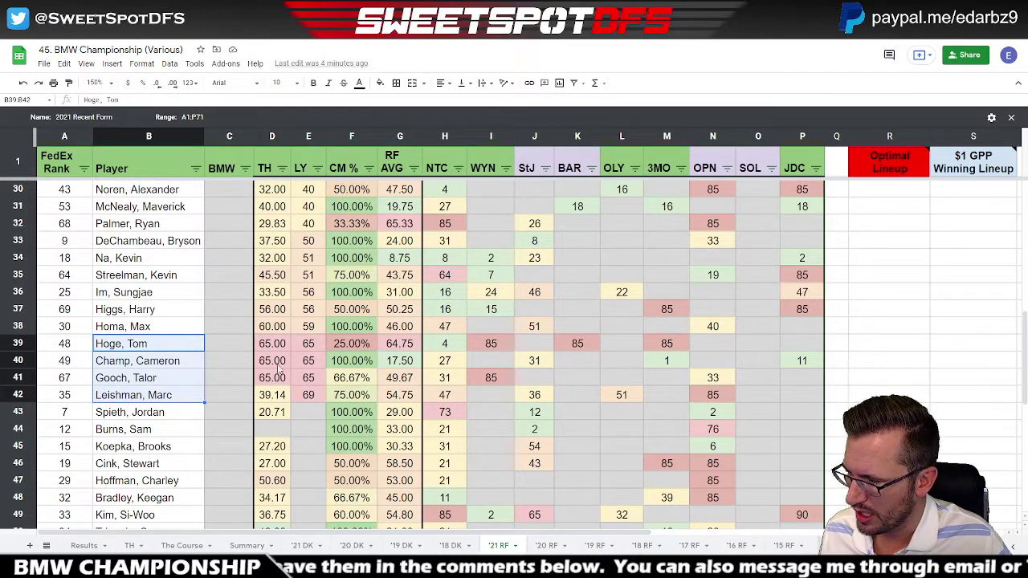
Return to the Summary sheet and highlight the full row of the 61-80 Last Year bucket
{"action": "left_click", "coordinate": [253, 545]}
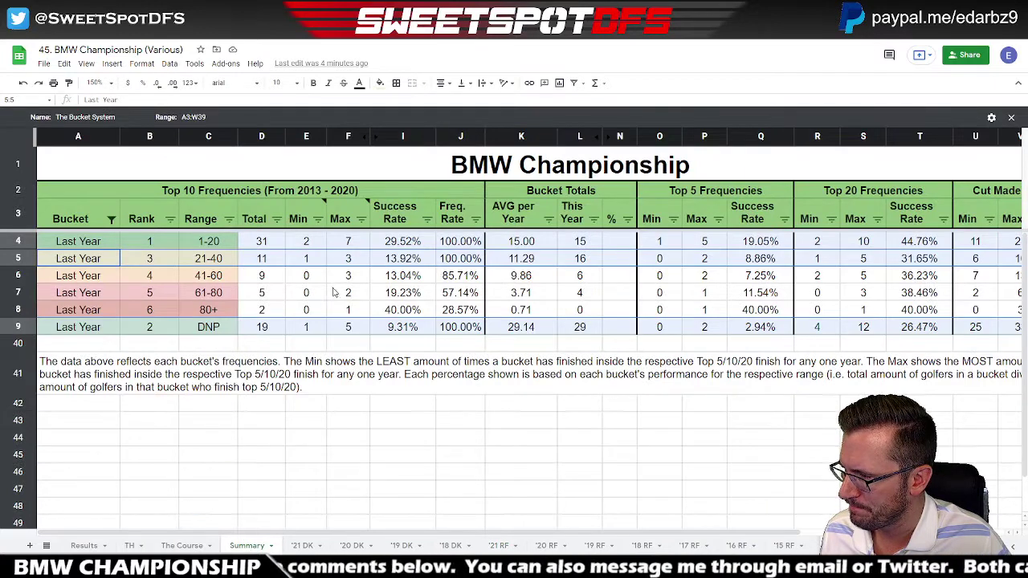
{"action": "left_click", "coordinate": [407, 293]}
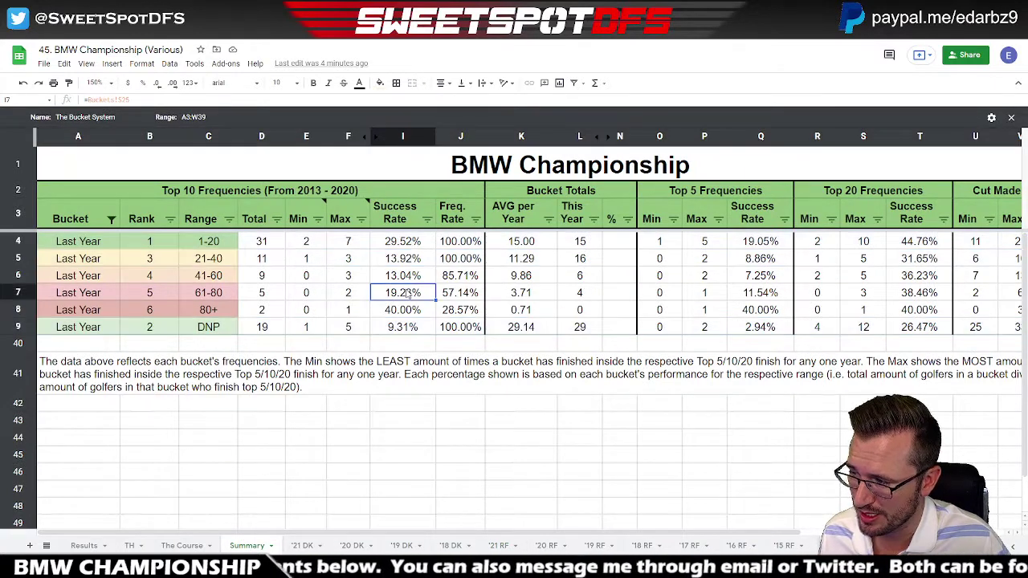
{"action": "left_click", "coordinate": [19, 293]}
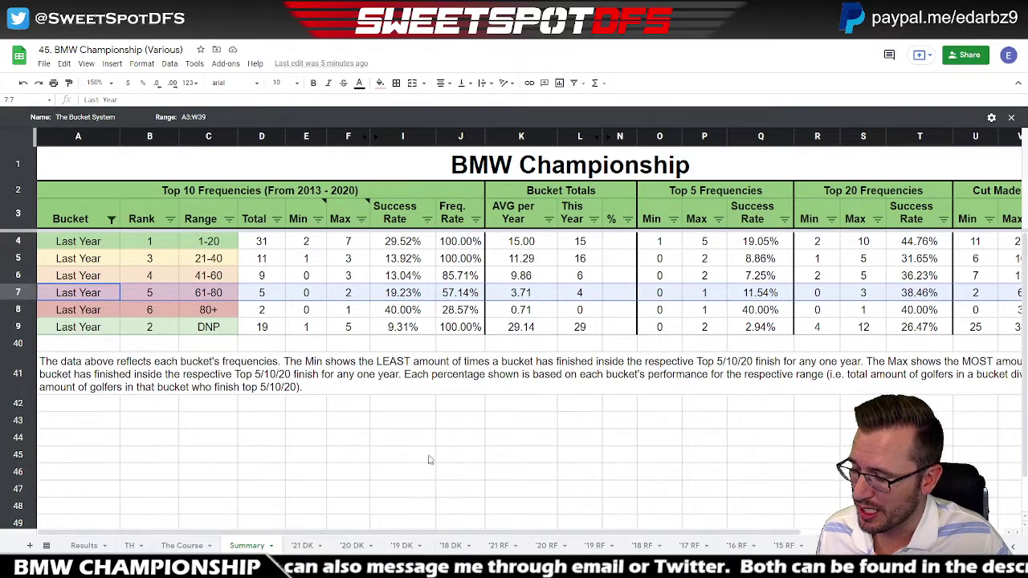
Filter the Bucket column to show Last Week instead of Last Year
{"action": "left_click", "coordinate": [112, 219]}
{"action": "left_click", "coordinate": [158, 400]}
{"action": "left_click", "coordinate": [160, 434]}
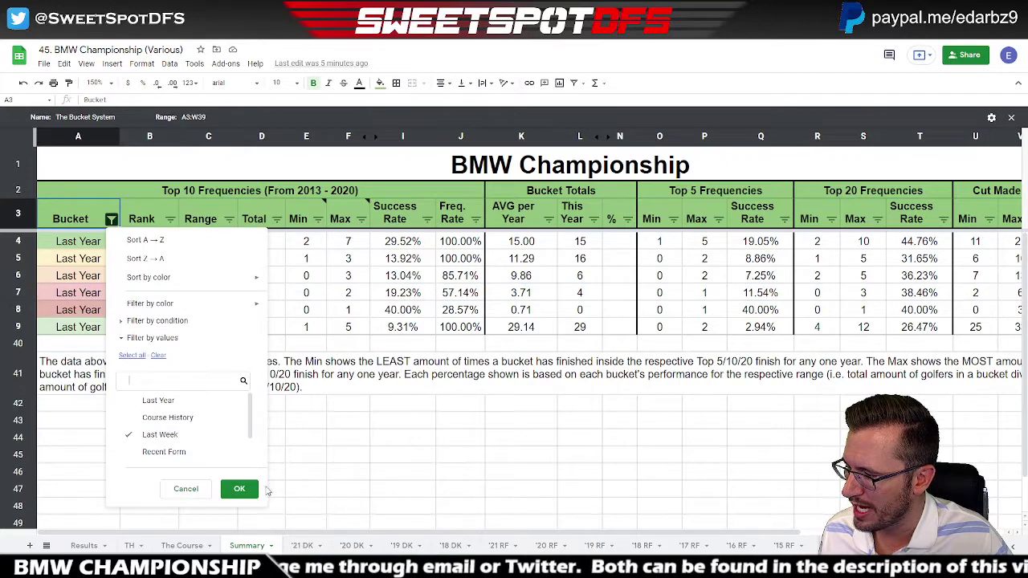
{"action": "left_click", "coordinate": [240, 489]}
Highlight the row of the 1-20 Last Week bucket, leaving out its AVG per Year and This Year cells
{"action": "left_click", "coordinate": [17, 241]}
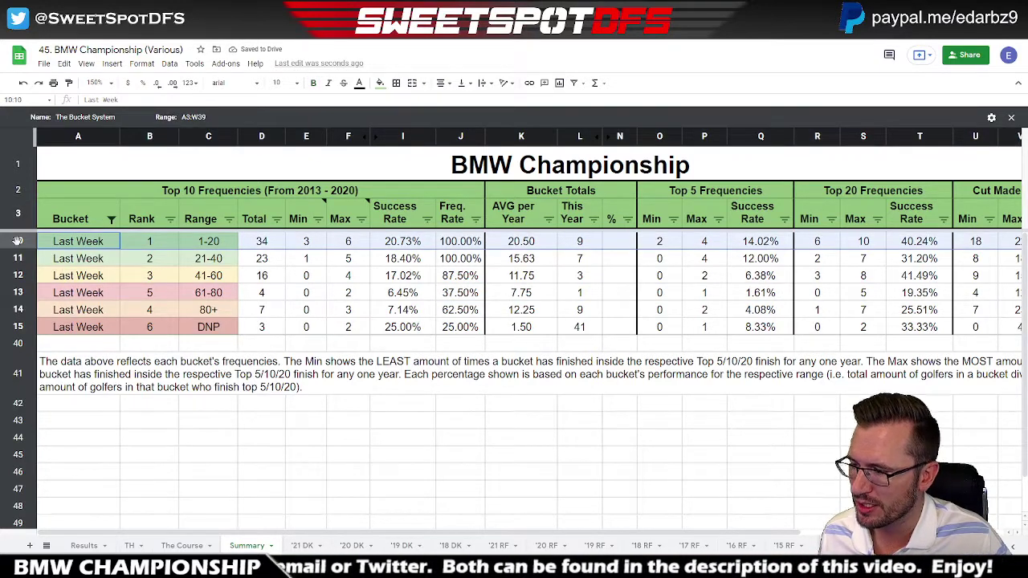
{"action": "left_click", "coordinate": [520, 240], "text": "shift"}
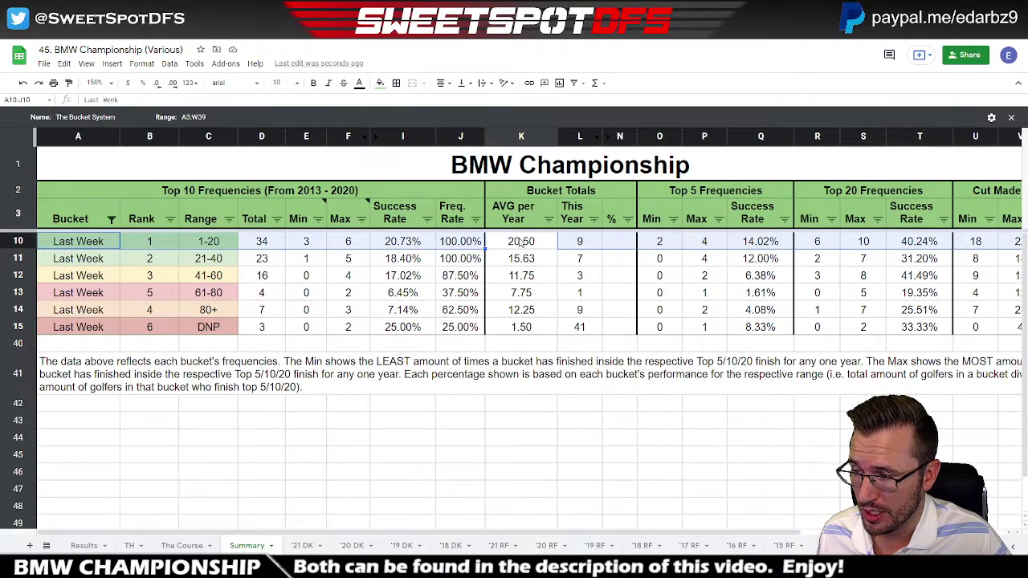
{"action": "left_click", "coordinate": [590, 245]}
{"action": "key", "text": "Right"}
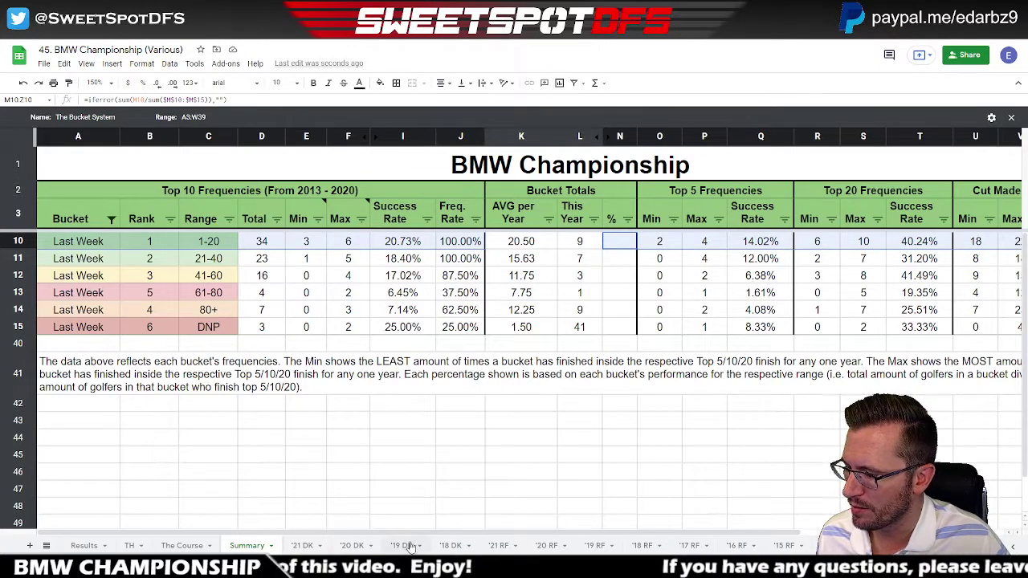
Open the Buckets sheet and select the 21 column's 1-20 cell, F84, in the Last Week field totals
{"action": "scroll", "coordinate": [423, 545], "scroll_direction": "down", "scroll_amount": 3}
{"action": "scroll", "coordinate": [423, 545], "scroll_direction": "down", "scroll_amount": 3}
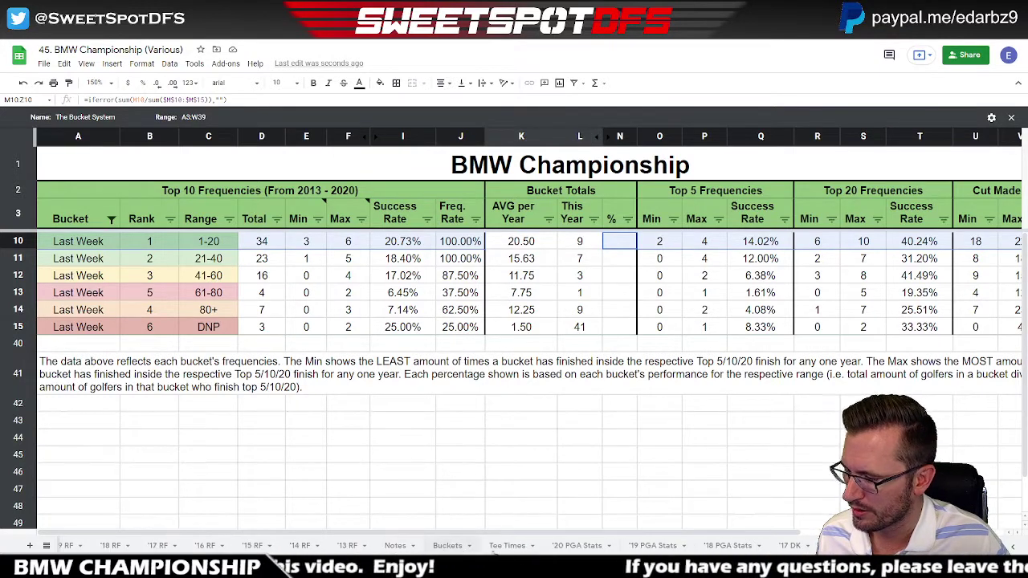
{"action": "left_click", "coordinate": [447, 546]}
{"action": "scroll", "coordinate": [447, 367], "scroll_direction": "down", "scroll_amount": 10}
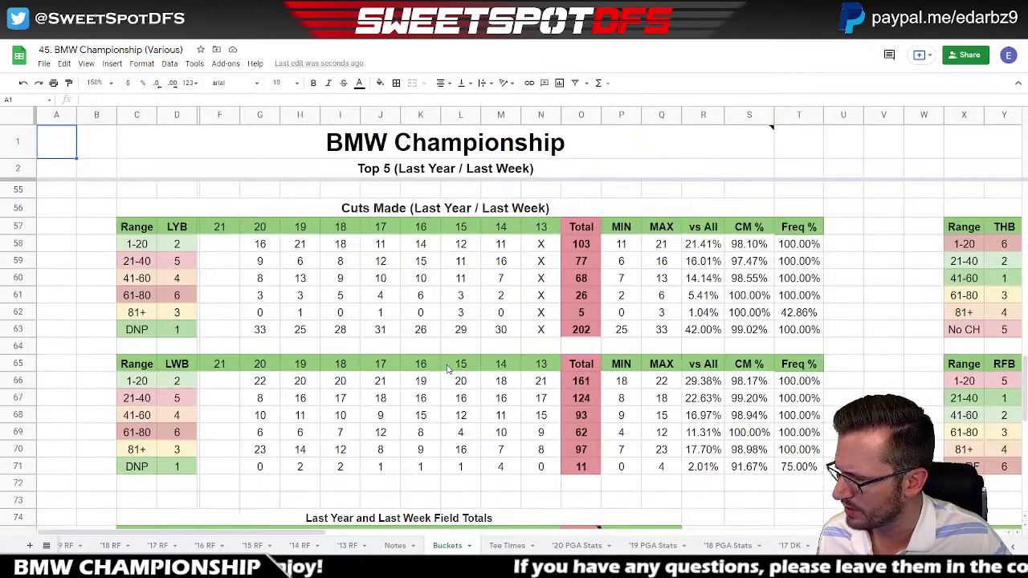
{"action": "scroll", "coordinate": [447, 367], "scroll_direction": "down", "scroll_amount": 5}
{"action": "left_click", "coordinate": [225, 384]}
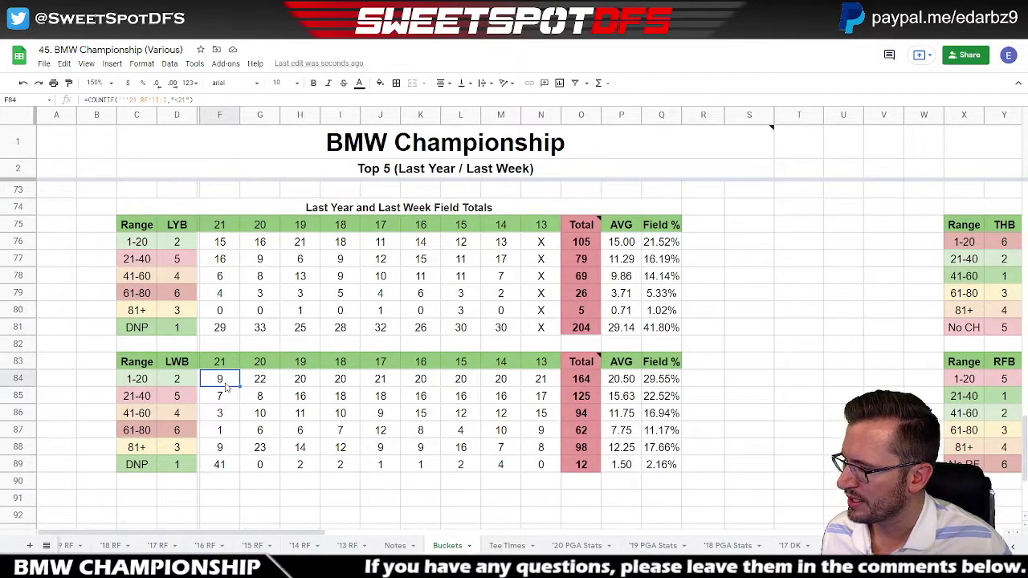
Display the formulas on Buckets and check them against the Last Week column of the '21 RF sheet, ending back on Buckets
{"action": "key", "text": "ctrl+grave"}
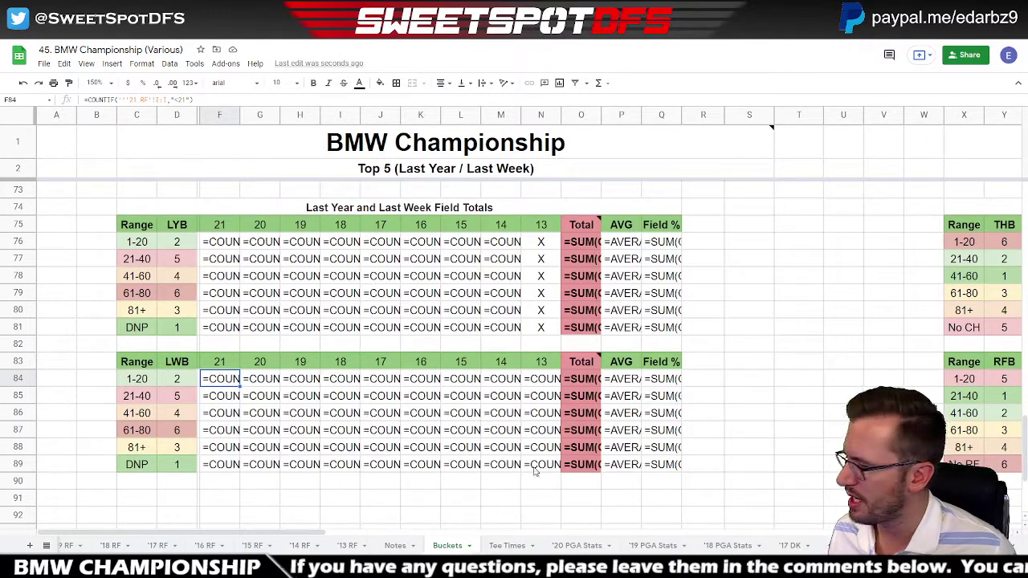
{"action": "scroll", "coordinate": [132, 548], "scroll_direction": "up", "scroll_amount": 2}
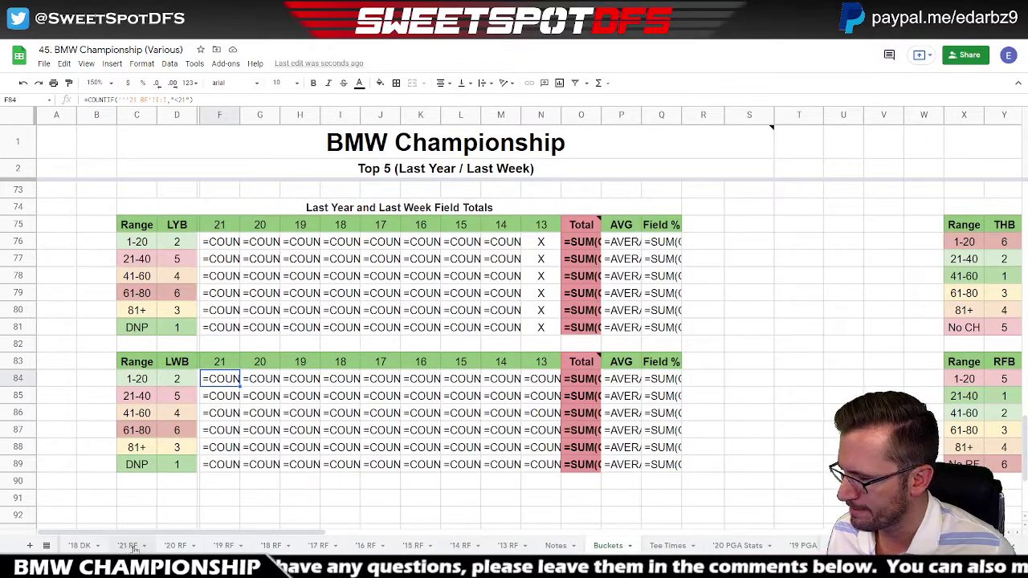
{"action": "left_click", "coordinate": [128, 546]}
{"action": "left_click", "coordinate": [610, 545]}
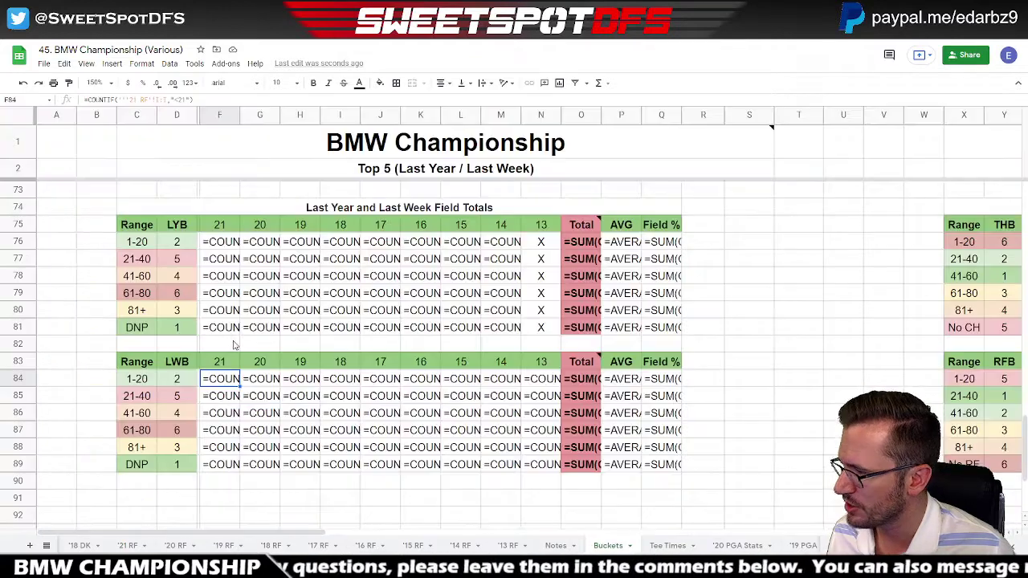
Replace every I:I reference with H:H in the formulas of F84:F89, and have the sheet display values instead of formulas
{"action": "left_click", "coordinate": [230, 466], "text": "shift"}
{"action": "key", "text": "ctrl+h"}
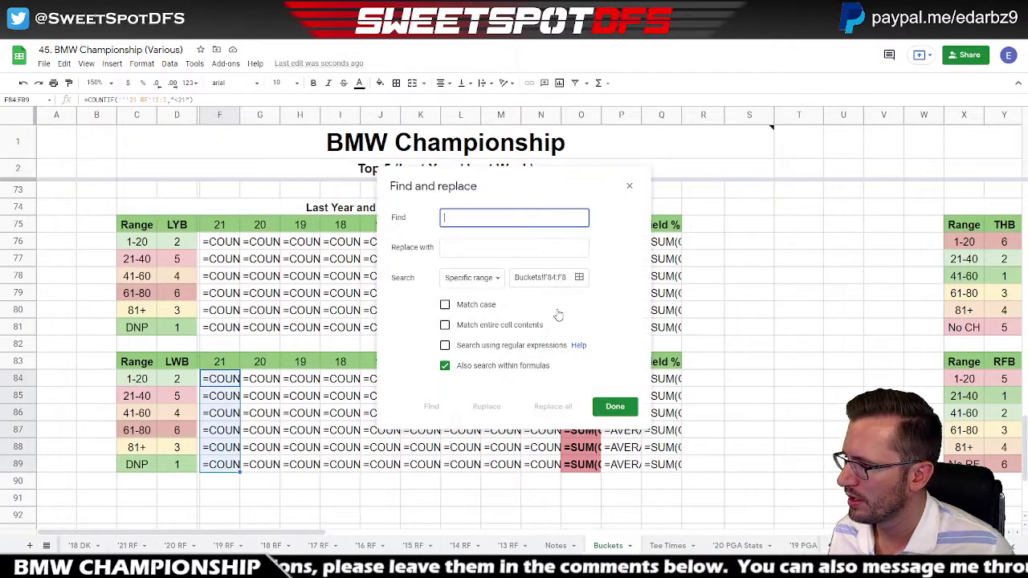
{"action": "type", "text": "I:I"}
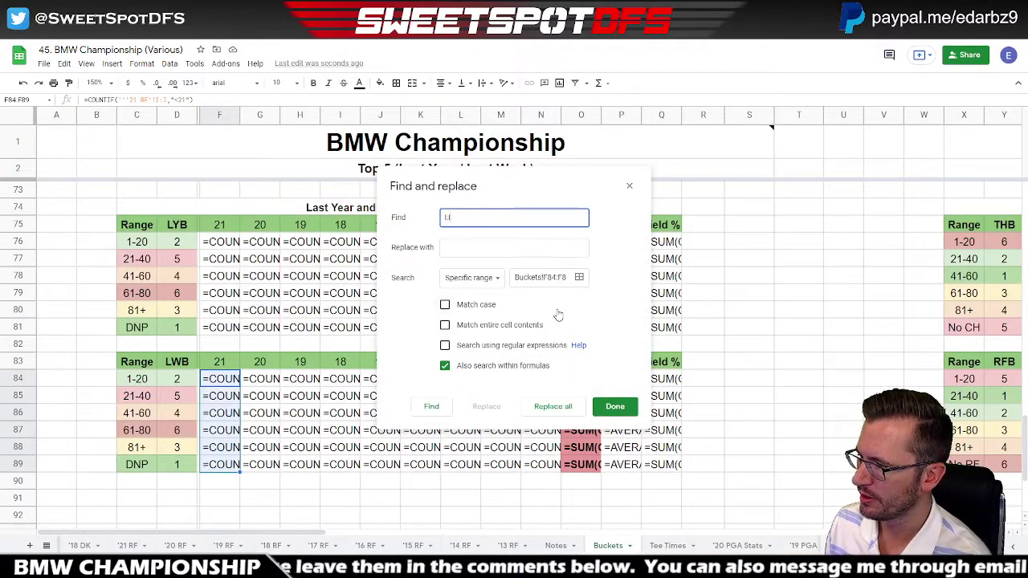
{"action": "key", "text": "Tab"}
{"action": "type", "text": "H:H"}
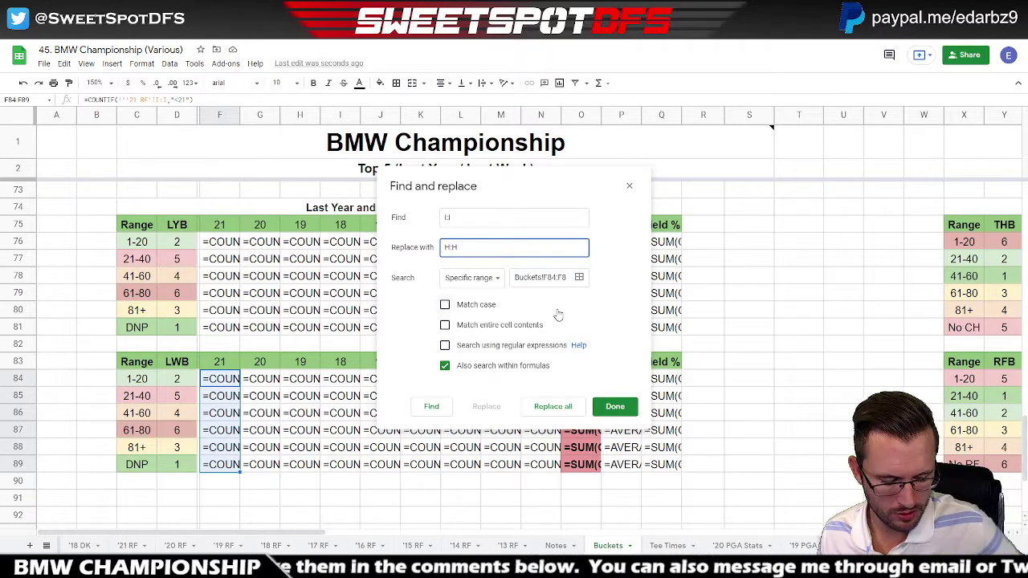
{"action": "left_click", "coordinate": [562, 408]}
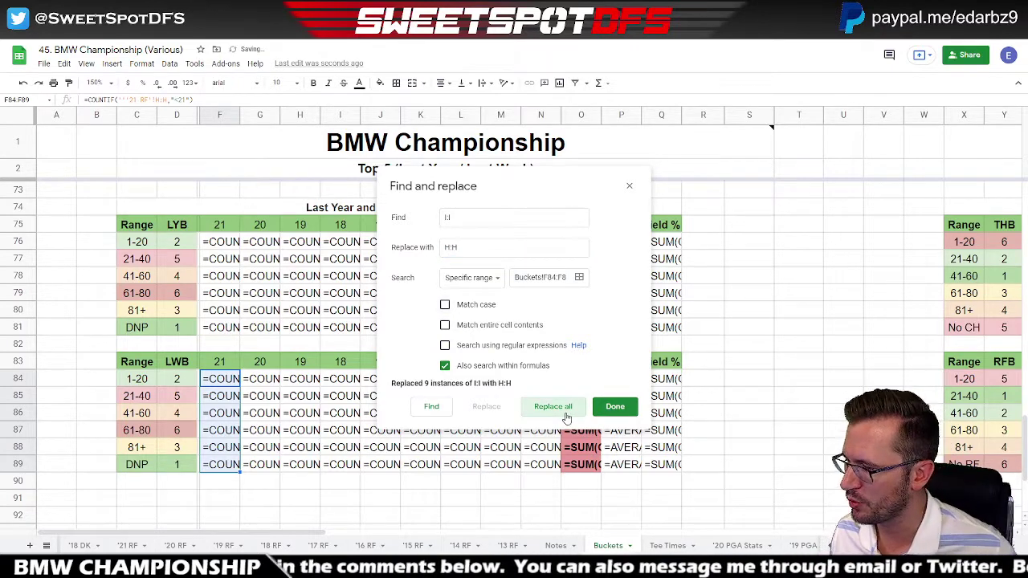
{"action": "left_click", "coordinate": [614, 406]}
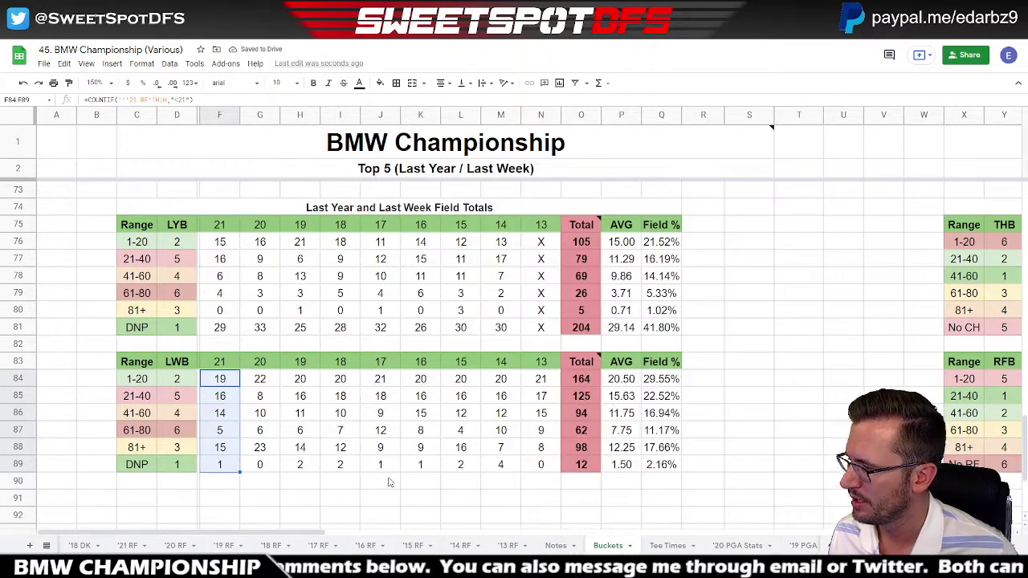
Return to the Summary sheet and check the This Year and AVG per Year values of the 1-20 Last Week bucket
{"action": "scroll", "coordinate": [184, 546], "scroll_direction": "up", "scroll_amount": 5}
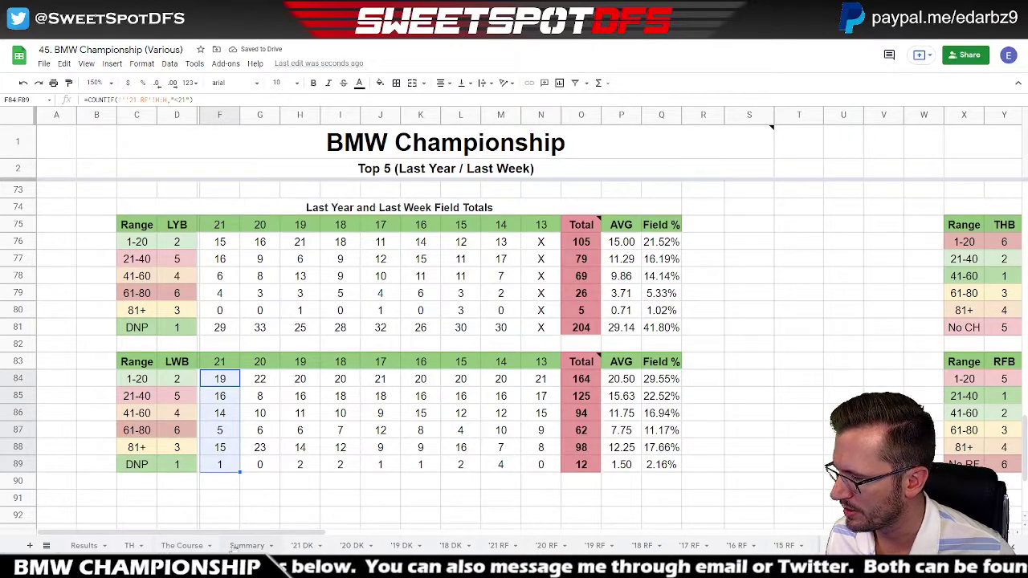
{"action": "left_click", "coordinate": [242, 547]}
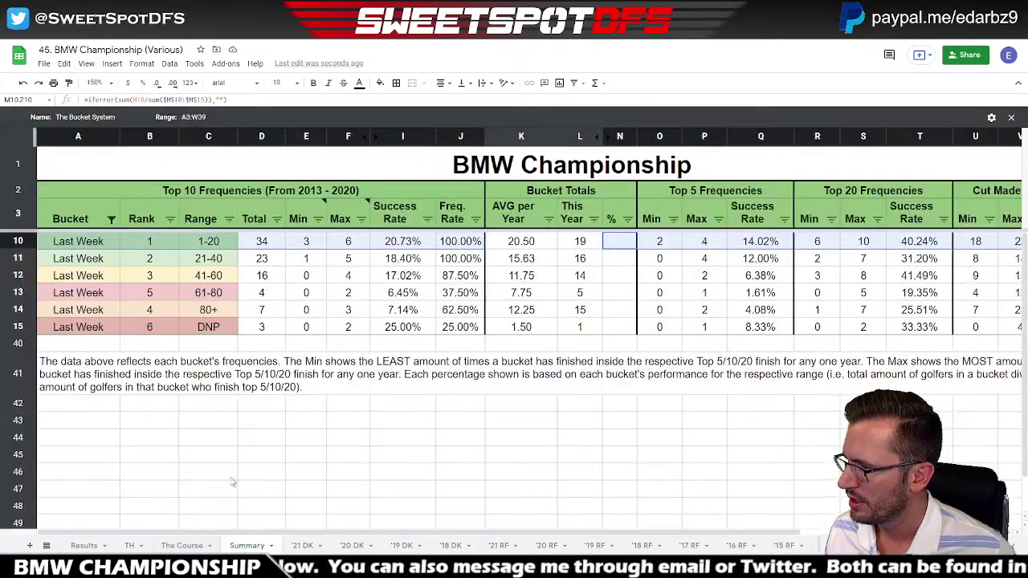
{"action": "left_click", "coordinate": [580, 241]}
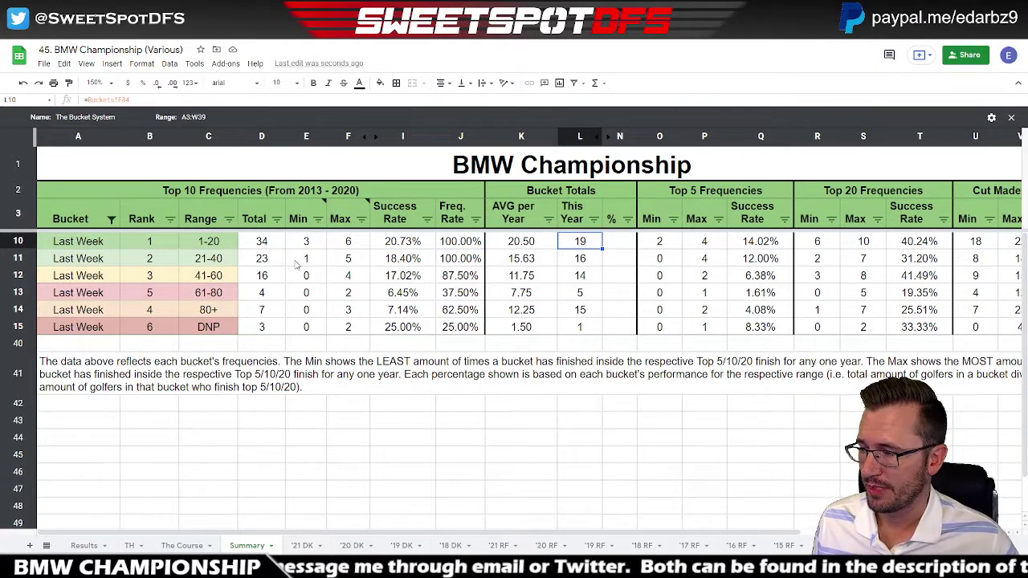
{"action": "left_click", "coordinate": [527, 246]}
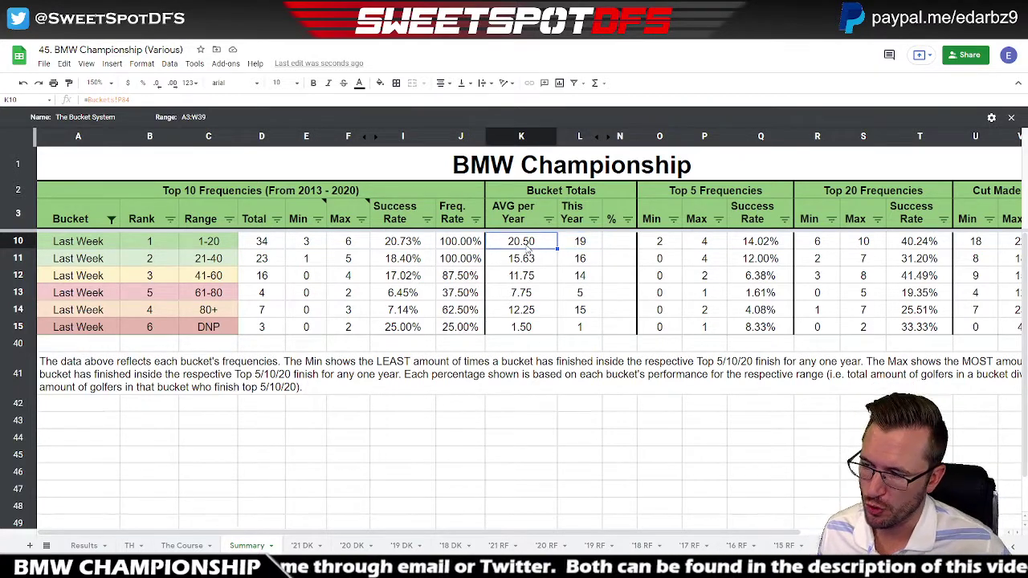
Highlight the 1-20, 21-40, 41-60 and 80+ Last Week rows, leaving out the first two rows' Top 10 and Top 5 Min cells
{"action": "left_click", "coordinate": [17, 241]}
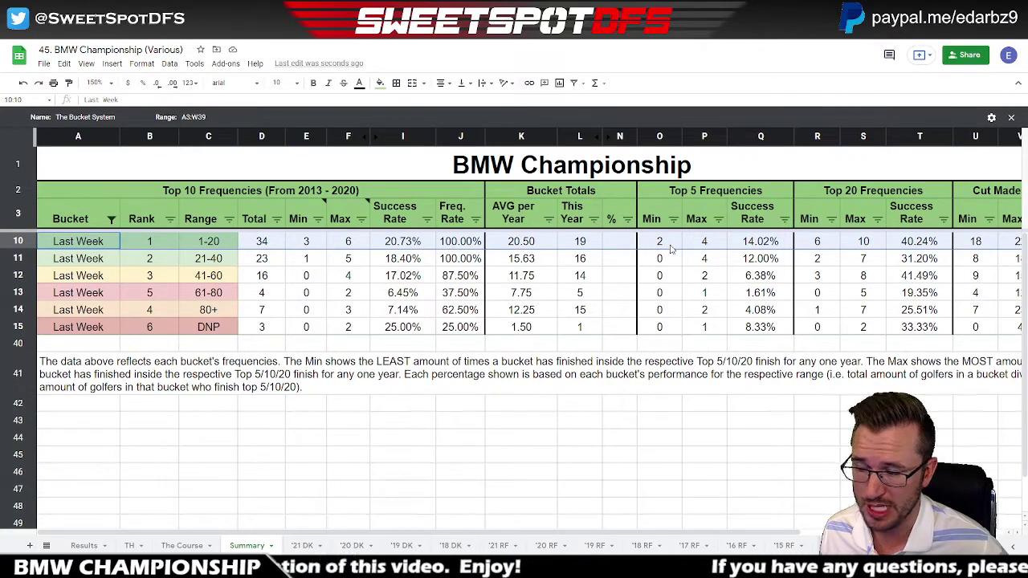
{"action": "left_click", "coordinate": [307, 241]}
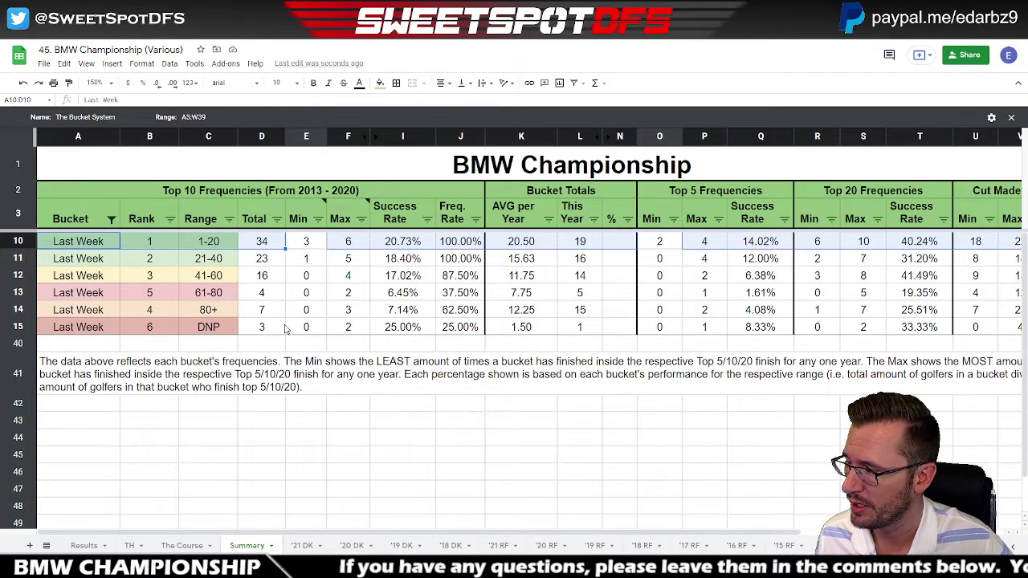
{"action": "left_click", "coordinate": [22, 258]}
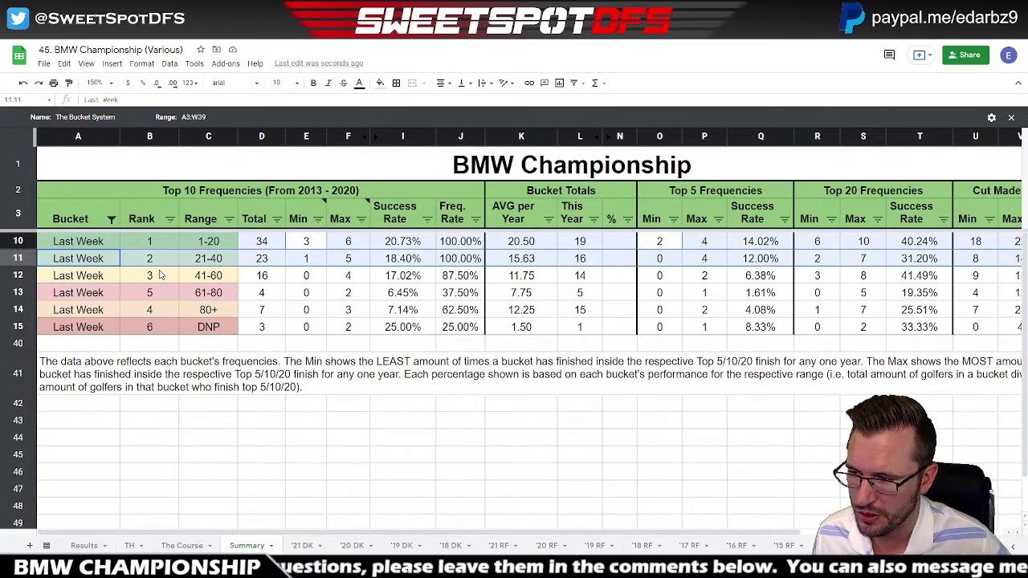
{"action": "left_click", "coordinate": [305, 260], "text": "shift"}
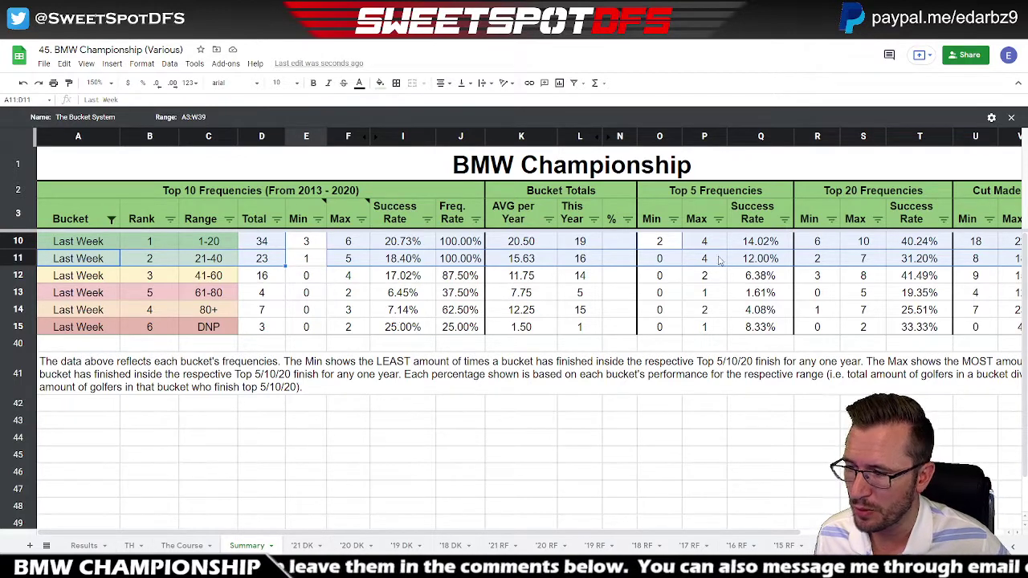
{"action": "left_click", "coordinate": [658, 264]}
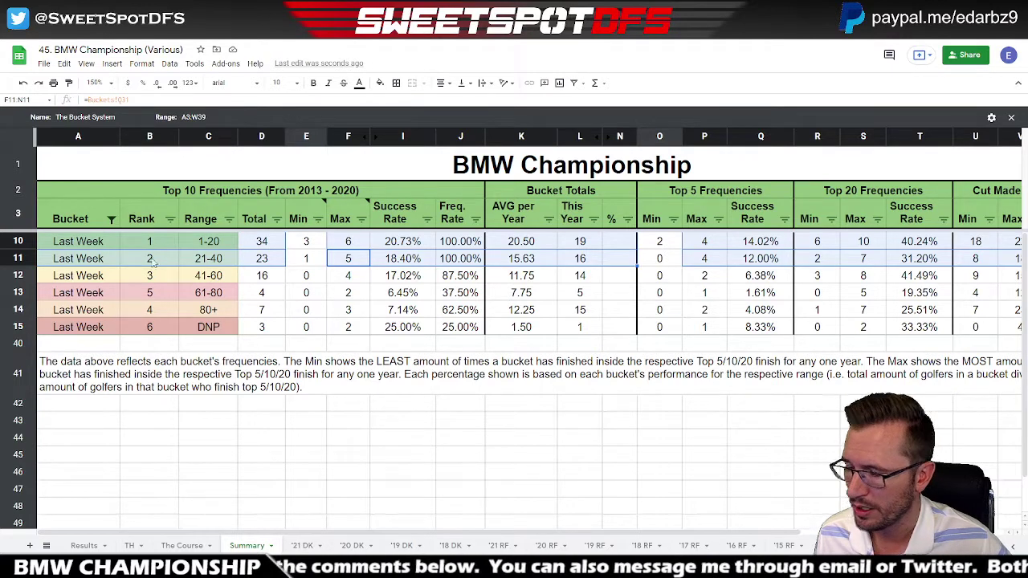
{"action": "left_click", "coordinate": [24, 275]}
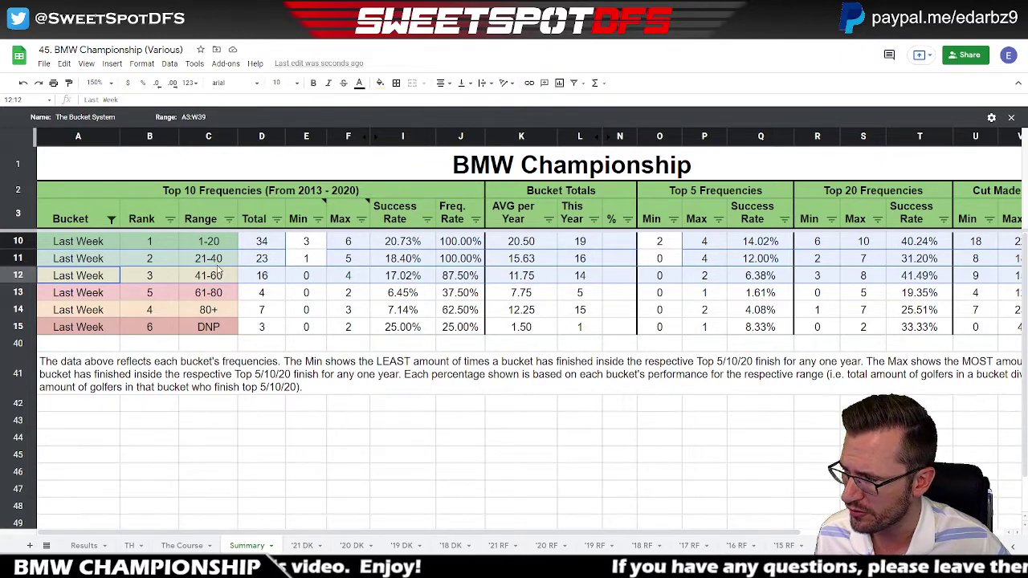
{"action": "left_click", "coordinate": [17, 310]}
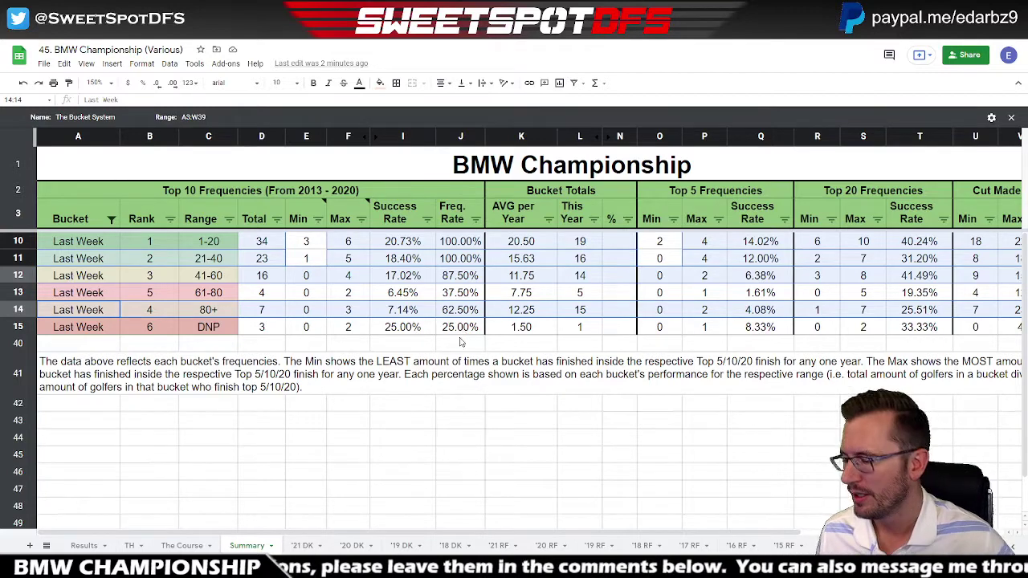
Open the '21 RF sheet and sort the table by NTC in ascending order
{"action": "left_click", "coordinate": [499, 545]}
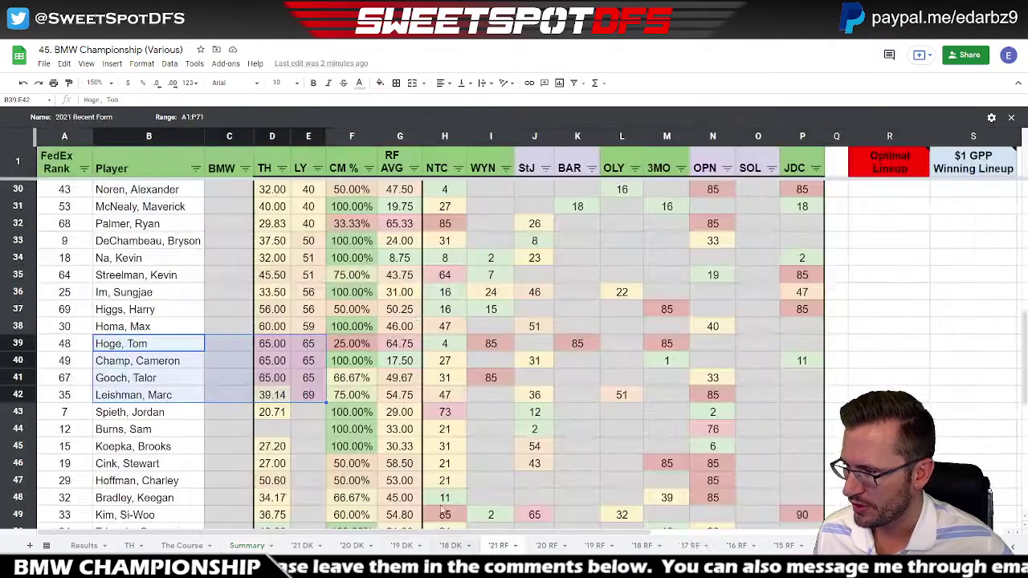
{"action": "scroll", "coordinate": [445, 321], "scroll_direction": "up", "scroll_amount": 5}
{"action": "left_click", "coordinate": [457, 168]}
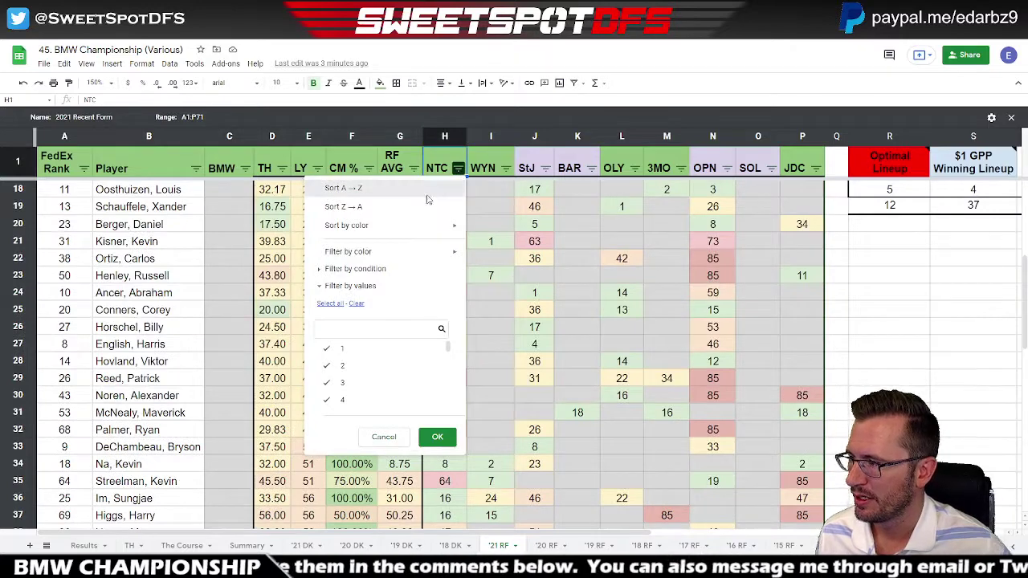
{"action": "left_click", "coordinate": [343, 188]}
Highlight the player names in rows 2 to 20, leaving out those in rows 2 to 5 and row 12
{"action": "left_click_drag", "start_coordinate": [158, 195], "coordinate": [160, 502]}
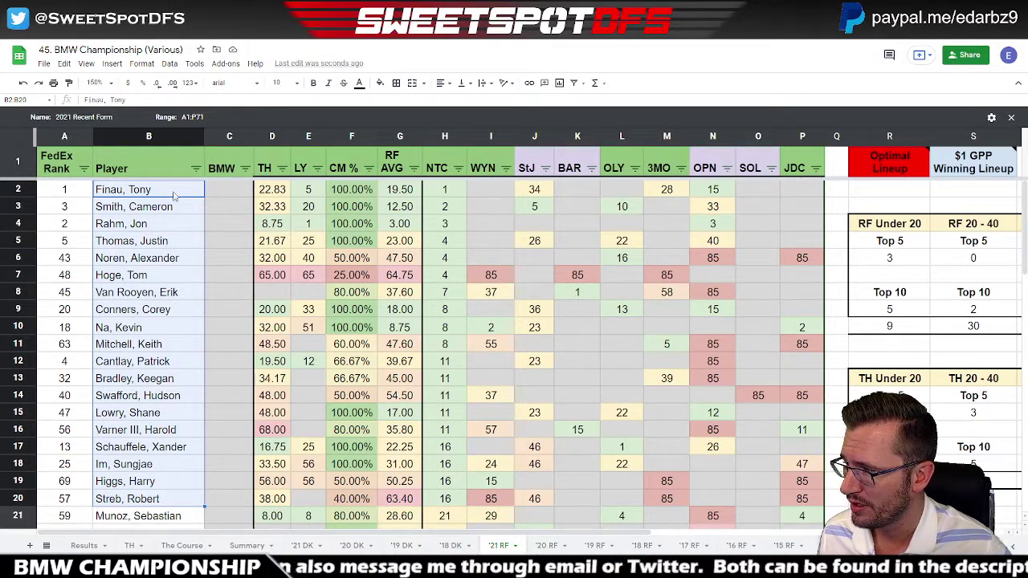
{"action": "key", "text": "shift+Down"}
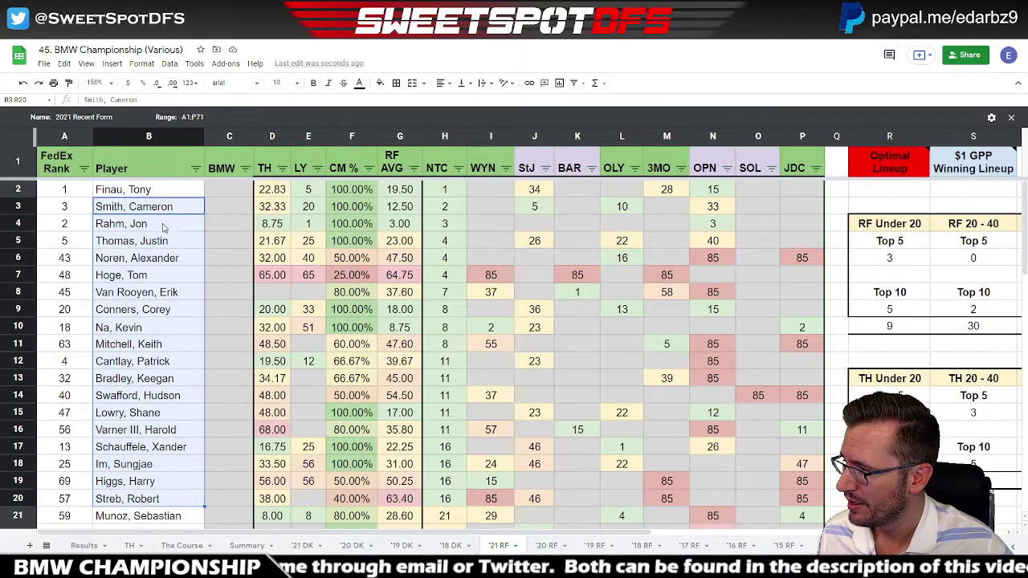
{"action": "key", "text": "shift+Down"}
{"action": "key", "text": "shift+Down"}
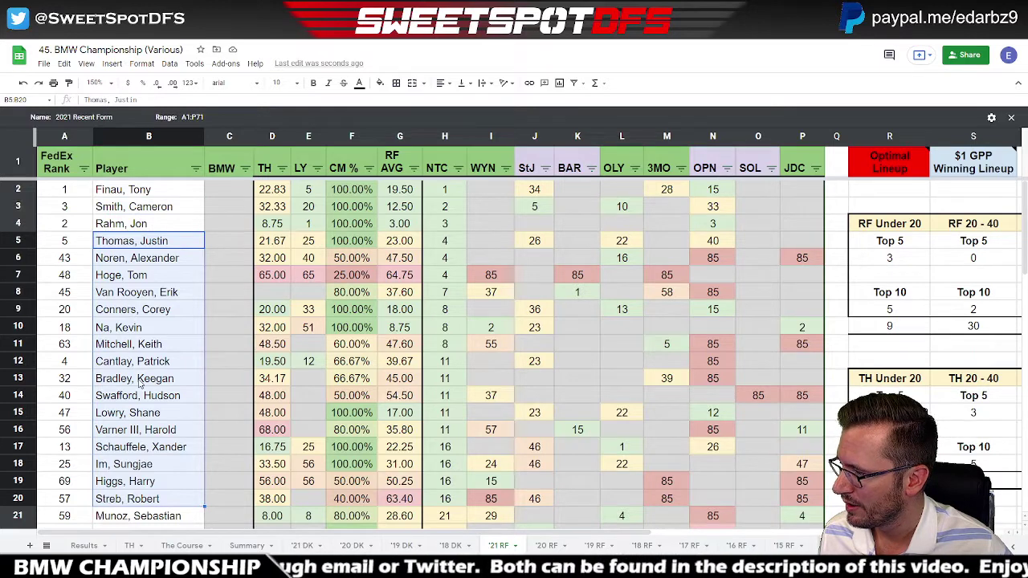
{"action": "left_click", "coordinate": [143, 345], "text": "shift"}
{"action": "key", "text": "shift+Down"}
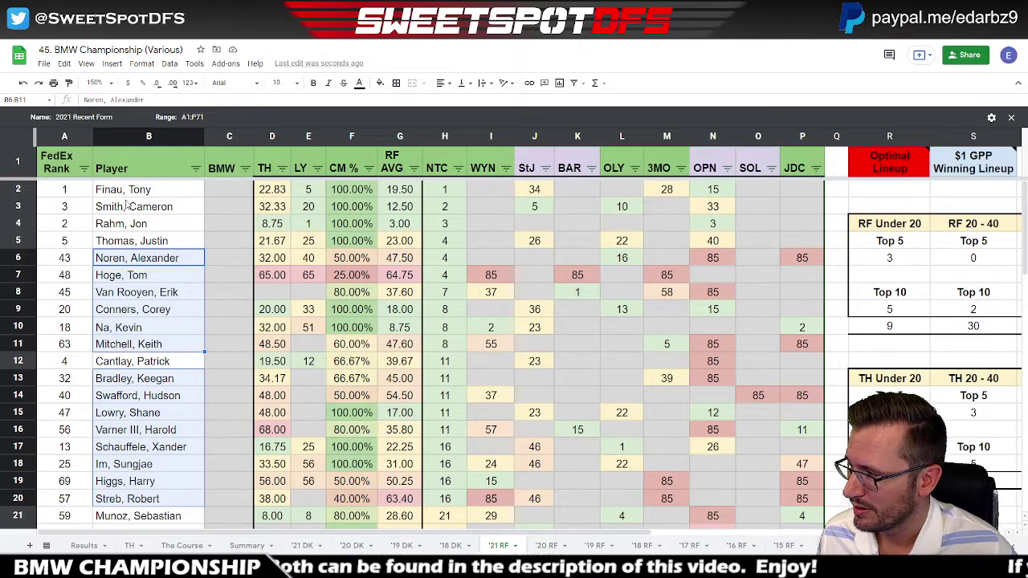
Sort the '21 RF table by FedEx Rank ascending, followed by NTC ascending, so tied players are ordered by rank
{"action": "left_click", "coordinate": [84, 168]}
{"action": "left_click", "coordinate": [113, 188]}
{"action": "left_click", "coordinate": [457, 168]}
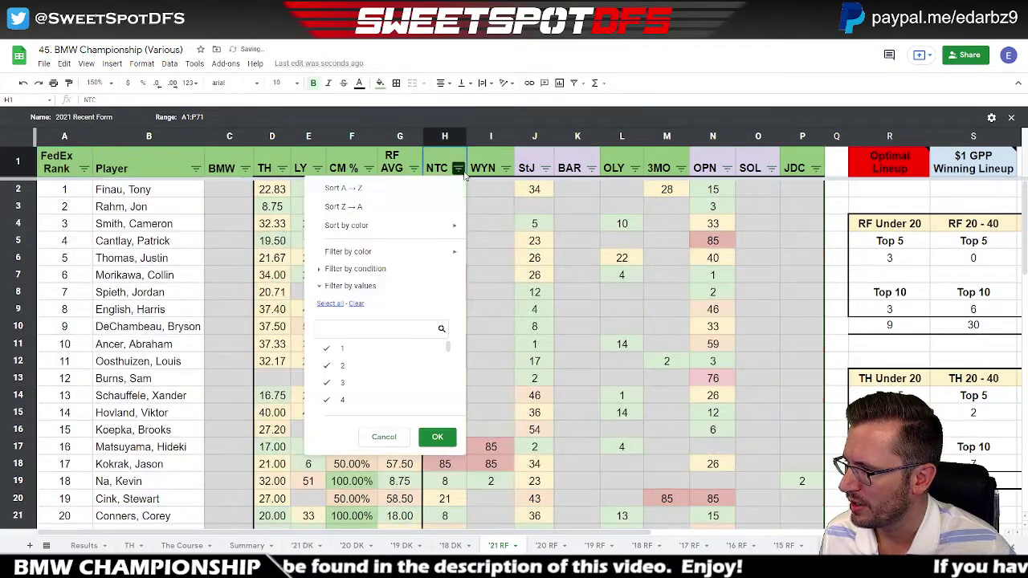
{"action": "left_click", "coordinate": [343, 188]}
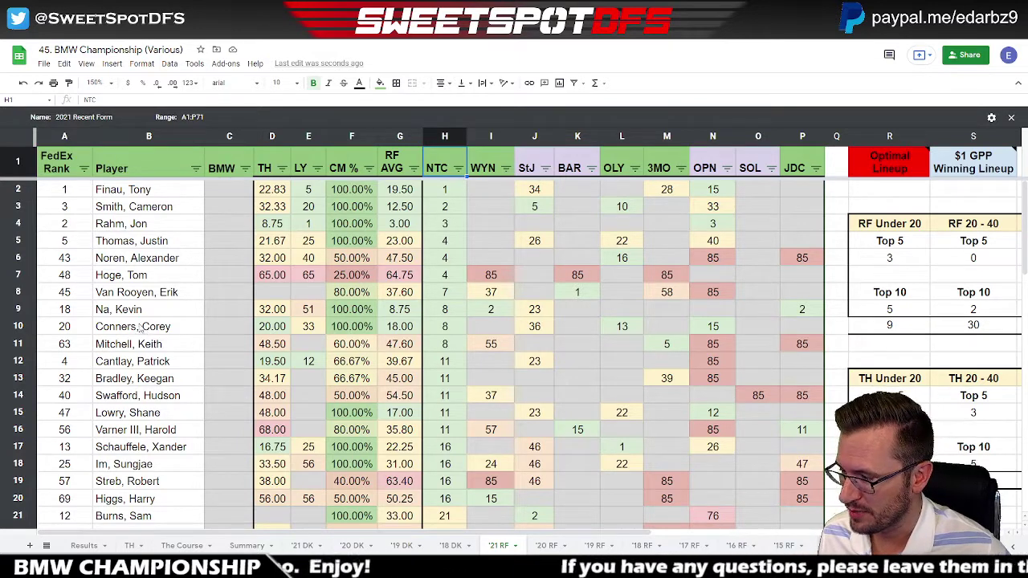
Highlight the player names with NTC finishes of 1 to 16, leaving out rows 4, 9, 12 and 18
{"action": "left_click_drag", "start_coordinate": [143, 191], "coordinate": [139, 504]}
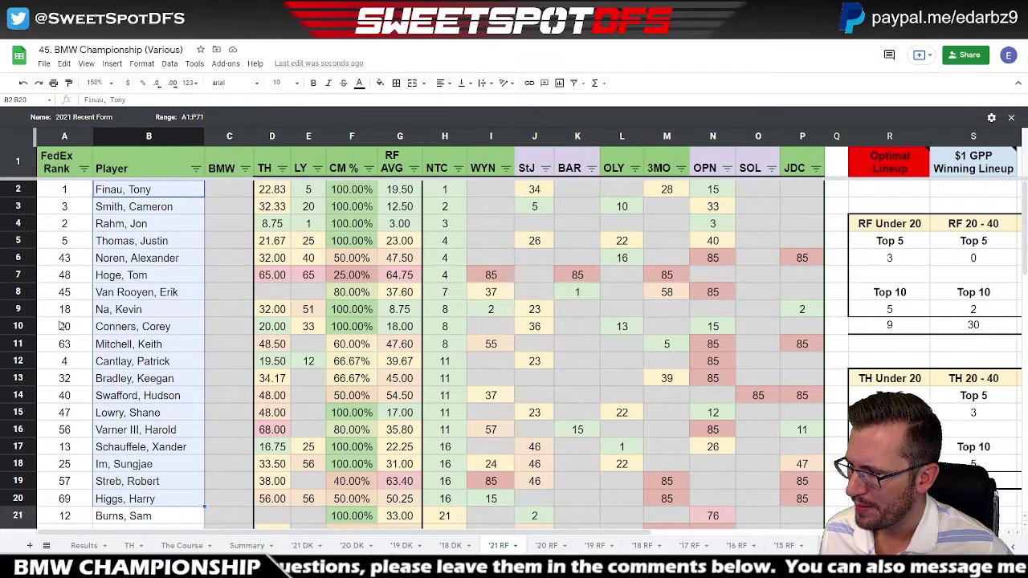
{"action": "left_click", "coordinate": [158, 224], "text": "shift"}
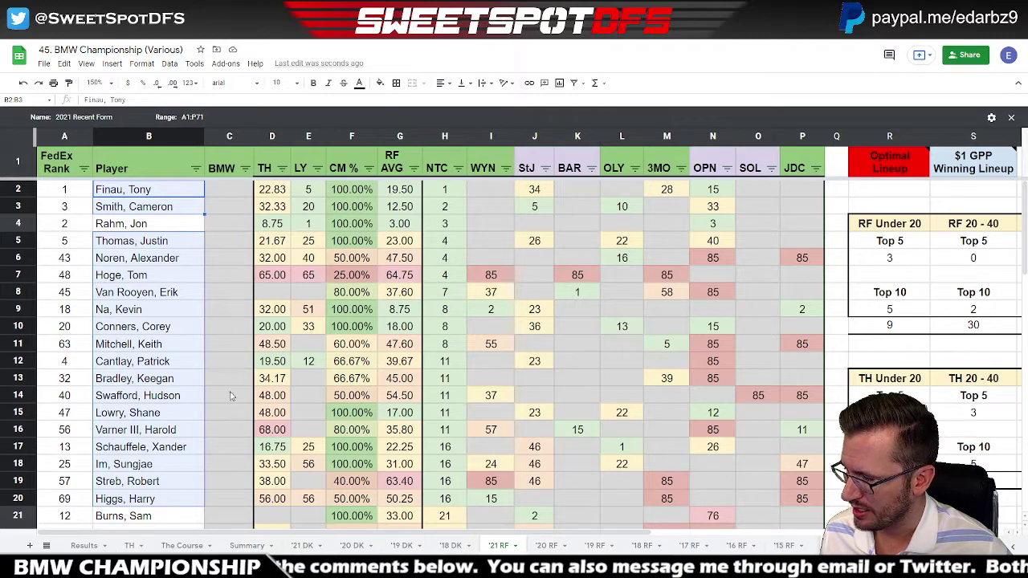
{"action": "left_click", "coordinate": [175, 472], "text": "shift"}
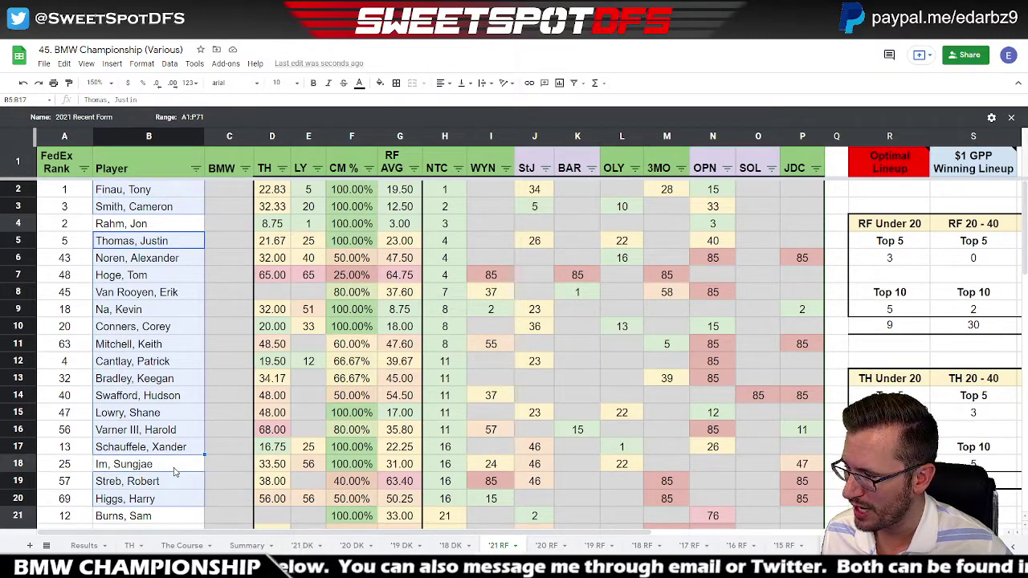
{"action": "left_click", "coordinate": [165, 363], "text": "shift"}
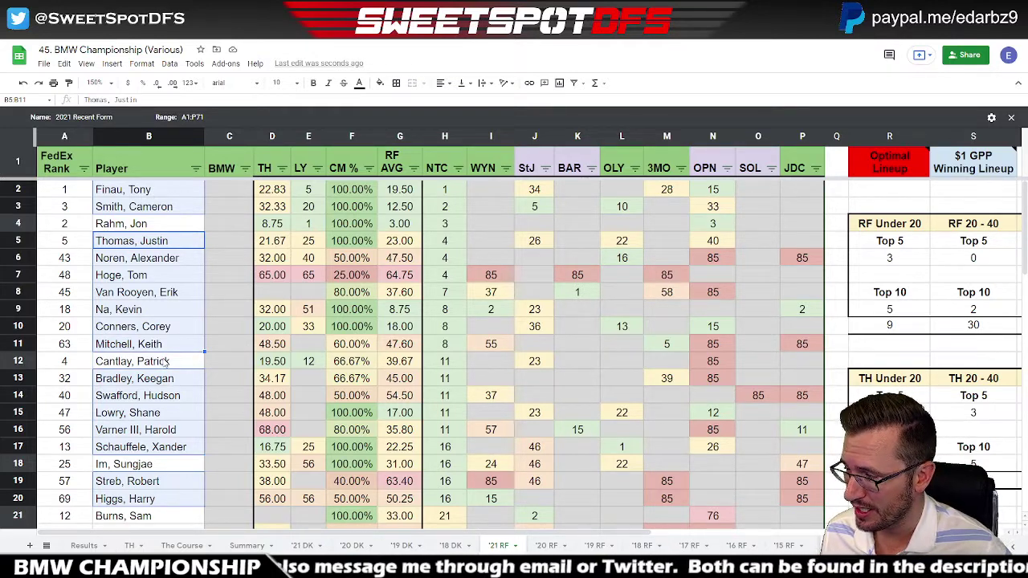
{"action": "left_click", "coordinate": [156, 299], "text": "shift"}
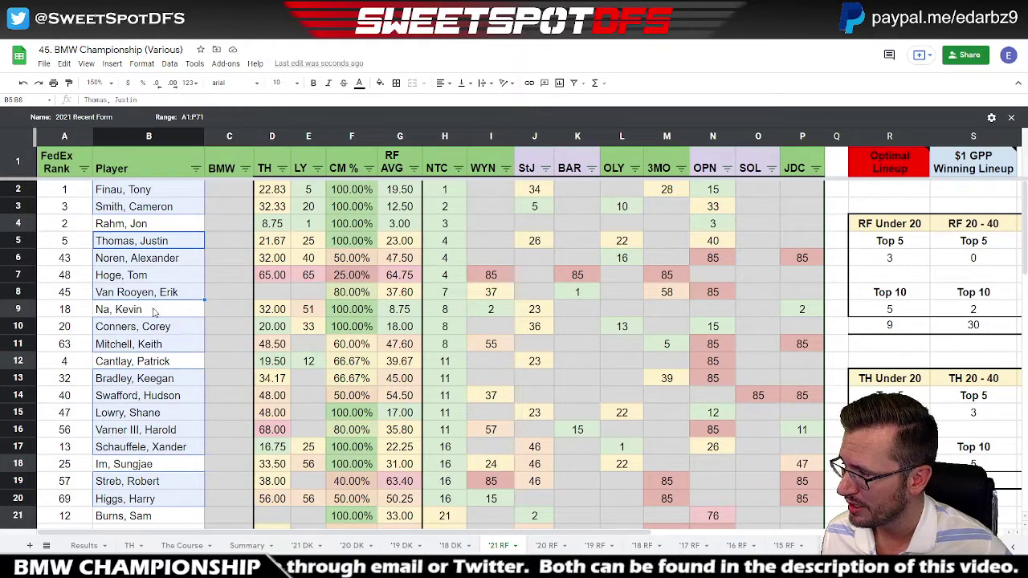
Remove the player names in rows 5 and 17 from the highlighted NTC 1 to 16 group
{"action": "left_click", "coordinate": [152, 242], "text": "ctrl"}
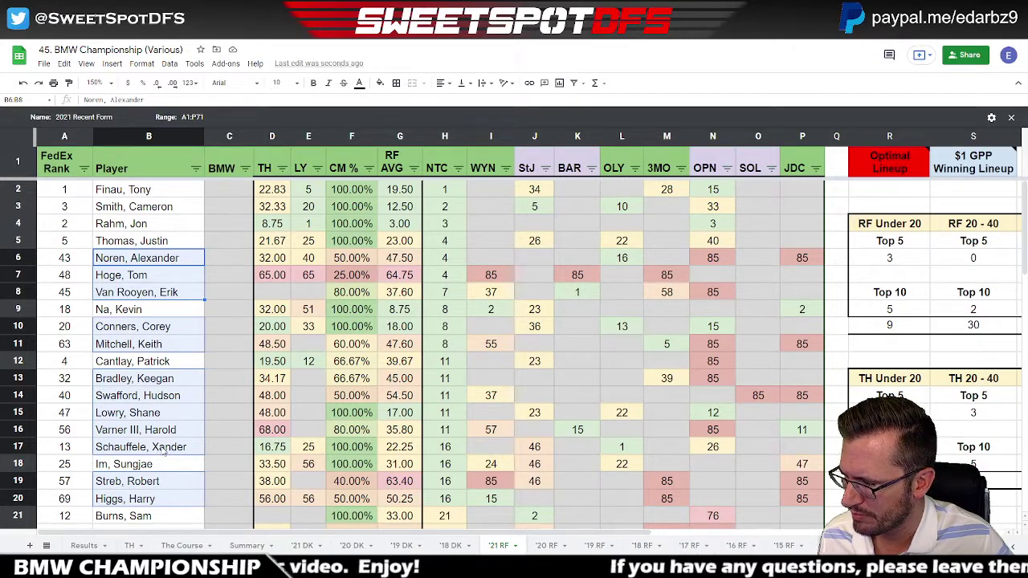
{"action": "left_click_drag", "start_coordinate": [148, 378], "coordinate": [161, 434]}
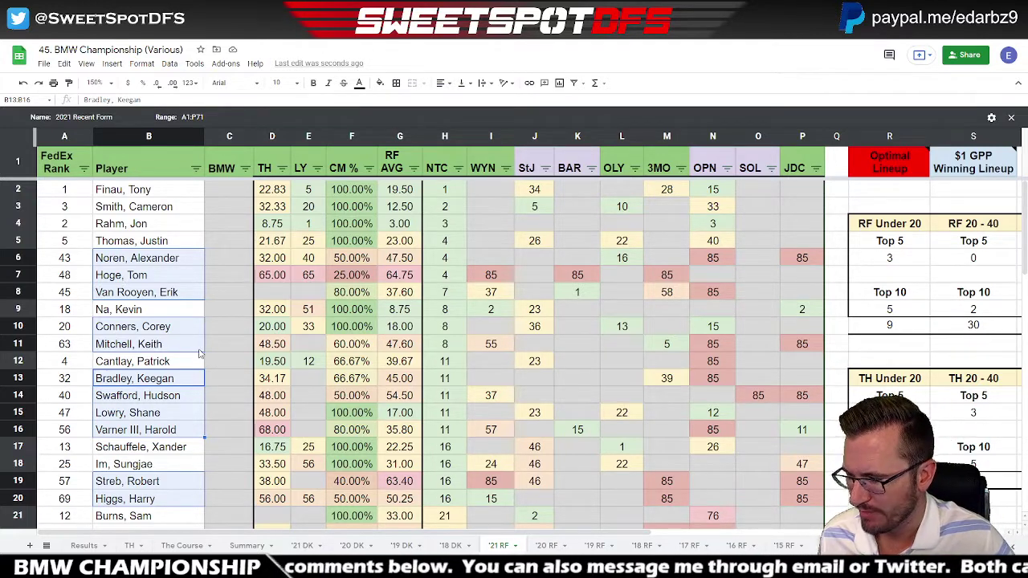
Highlight the player names in rows 21 to 36, leaving out rows 21, 24 and 26
{"action": "scroll", "coordinate": [185, 372], "scroll_direction": "down", "scroll_amount": 5}
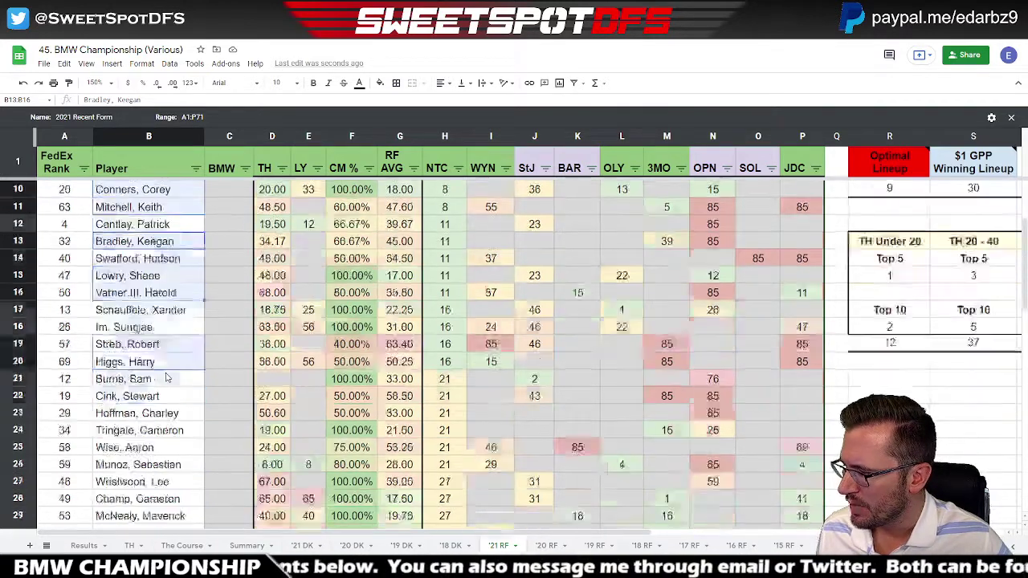
{"action": "left_click", "coordinate": [138, 277]}
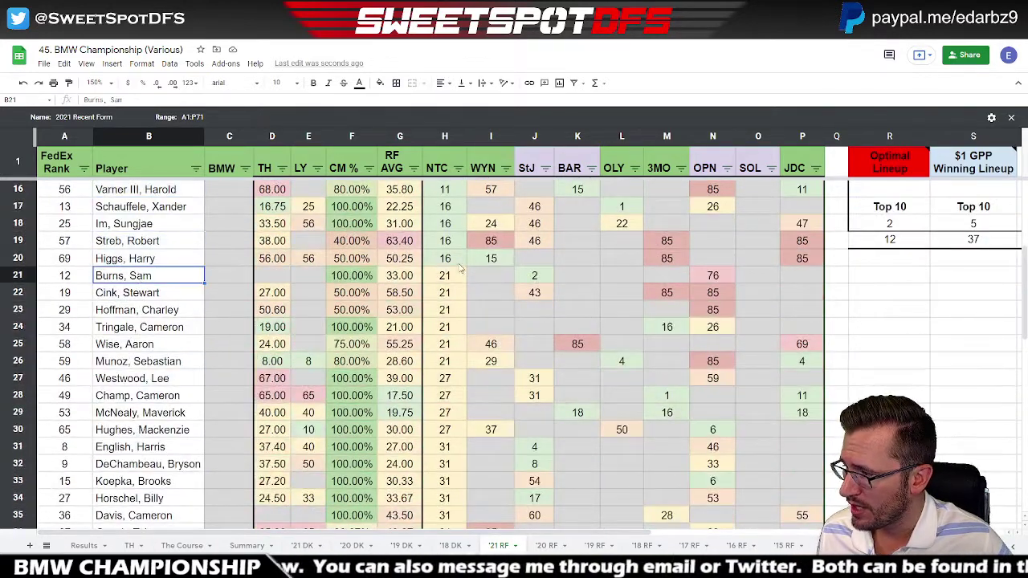
{"action": "scroll", "coordinate": [363, 343], "scroll_direction": "down", "scroll_amount": 2}
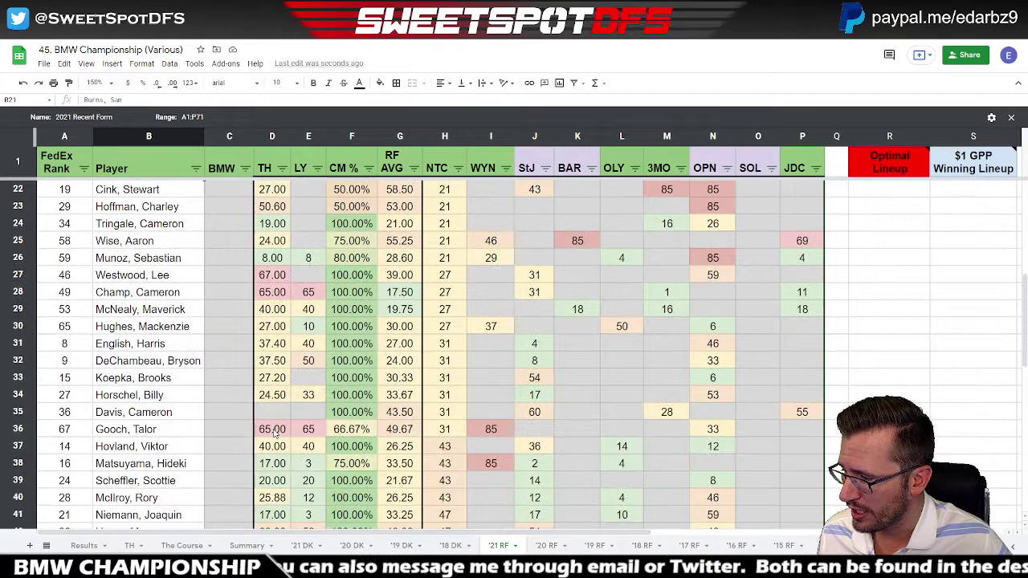
{"action": "left_click", "coordinate": [179, 429], "text": "shift"}
{"action": "scroll", "coordinate": [178, 430], "scroll_direction": "up", "scroll_amount": 1}
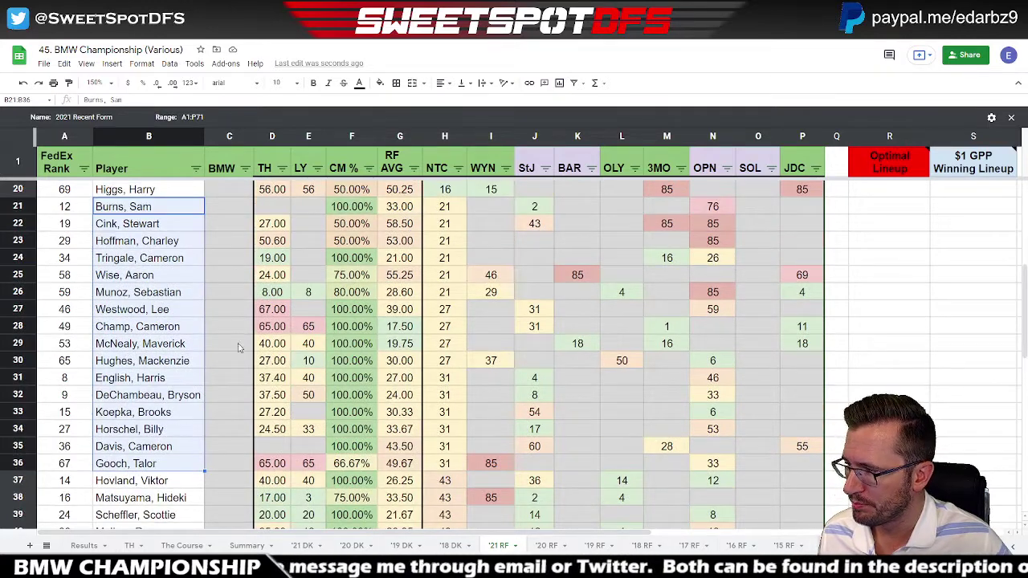
{"action": "left_click", "coordinate": [161, 224]}
{"action": "left_click", "coordinate": [163, 257]}
{"action": "left_click", "coordinate": [180, 276]}
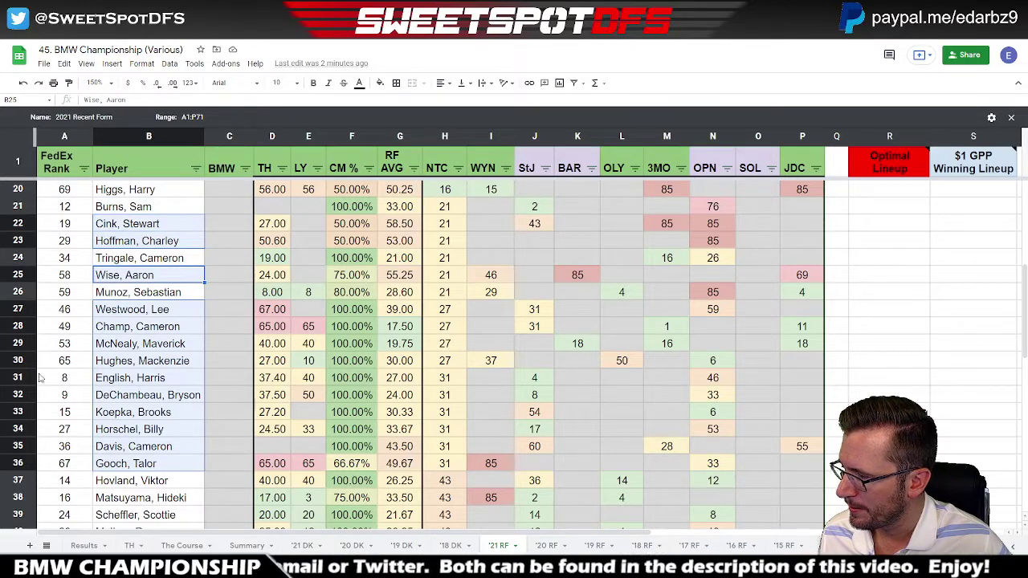
Remove the player names in rows 31 to 36 from the highlighted group
{"action": "left_click", "coordinate": [117, 377]}
{"action": "left_click", "coordinate": [125, 395]}
{"action": "left_click", "coordinate": [130, 411]}
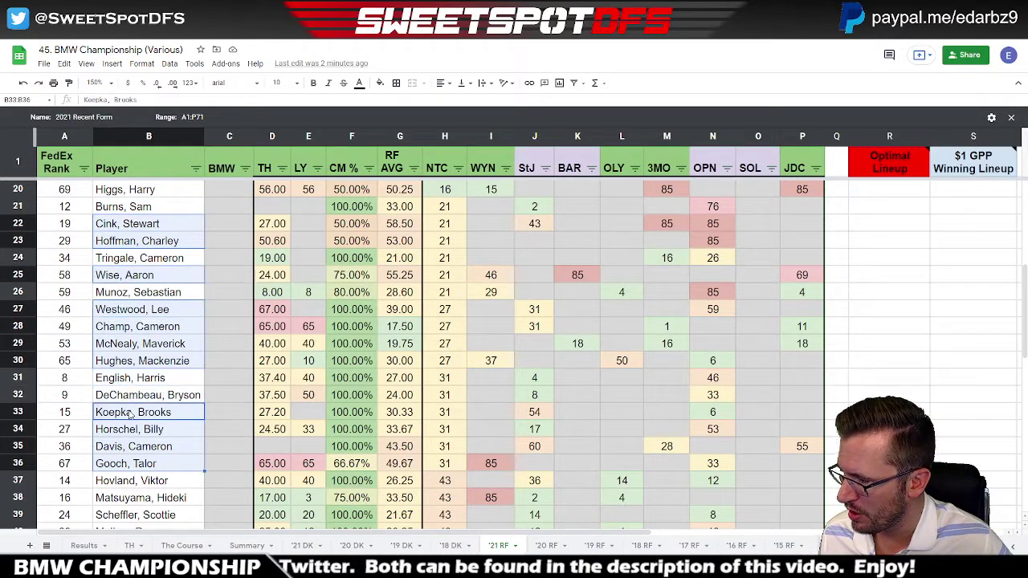
{"action": "key", "text": "Down"}
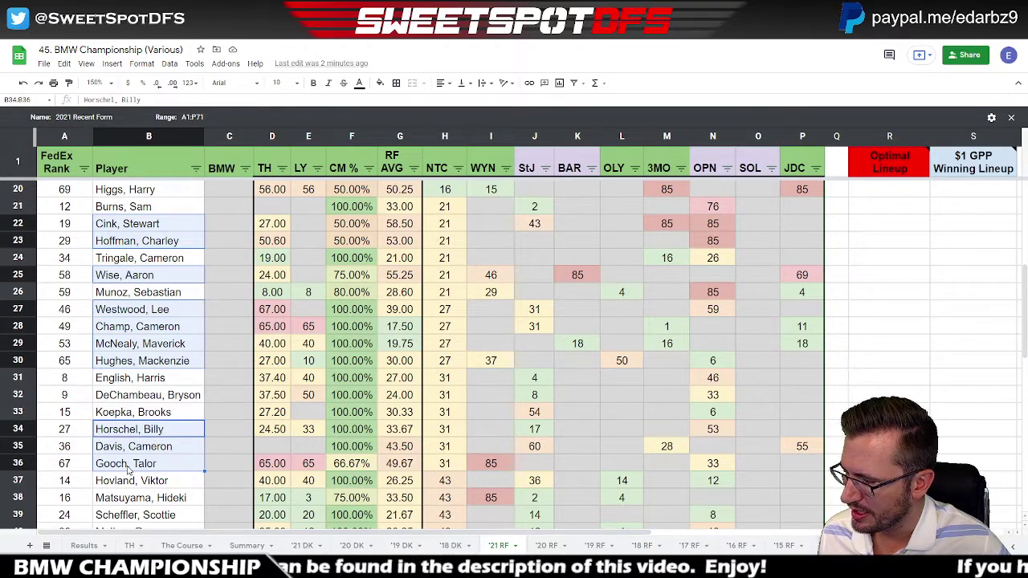
{"action": "key", "text": "shift+Up"}
{"action": "key", "text": "shift+Up"}
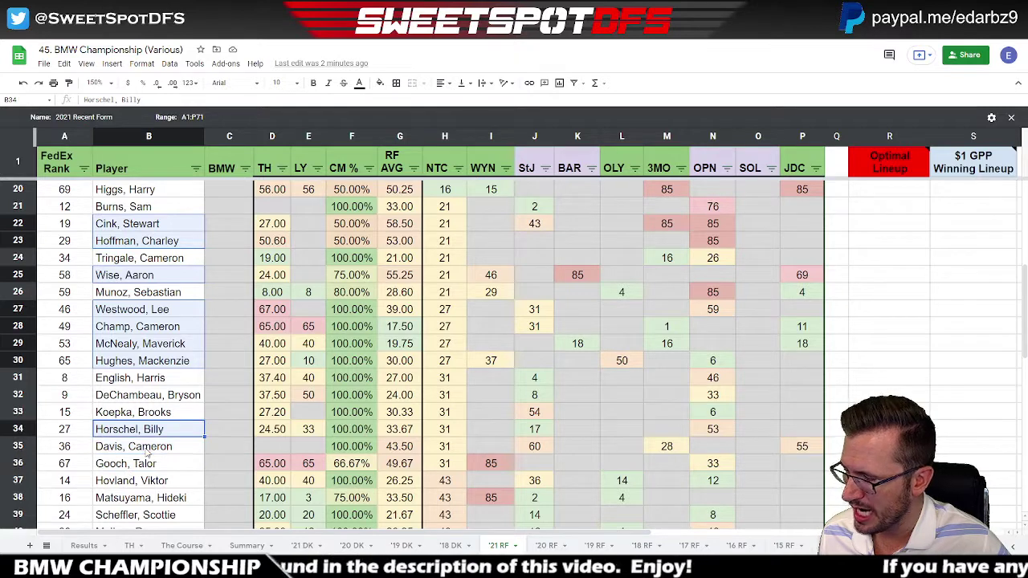
{"action": "key", "text": "ctrl+z"}
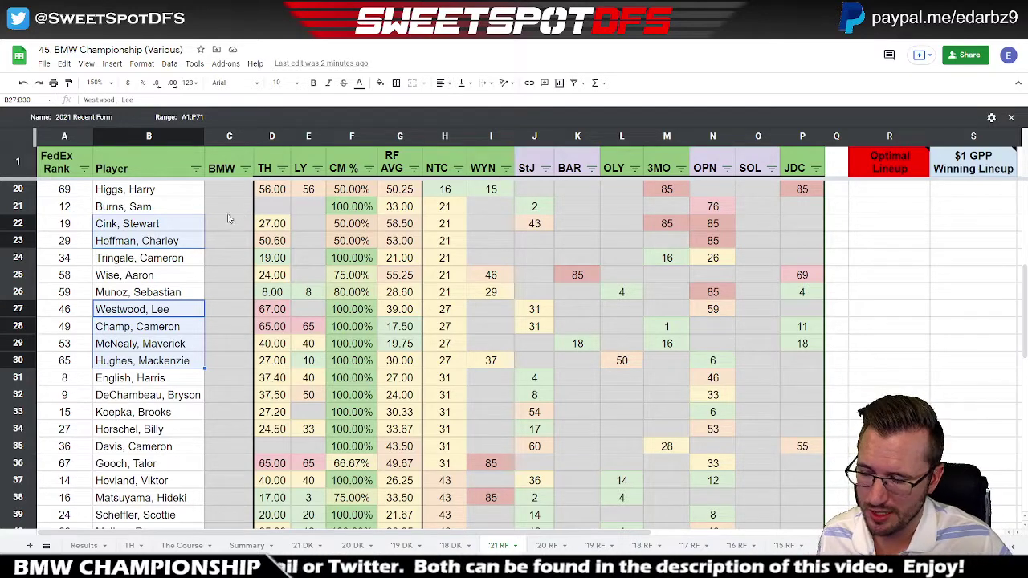
Highlight the player names in rows 37 to 50, and check the Last Week buckets on the Summary sheet
{"action": "scroll", "coordinate": [248, 281], "scroll_direction": "down", "scroll_amount": 4}
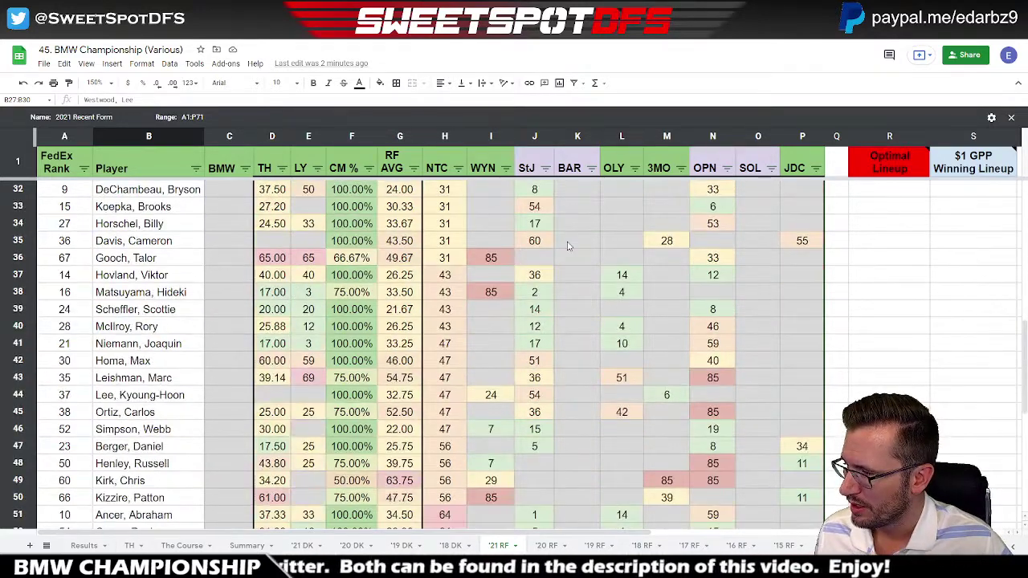
{"action": "scroll", "coordinate": [556, 262], "scroll_direction": "down", "scroll_amount": 1}
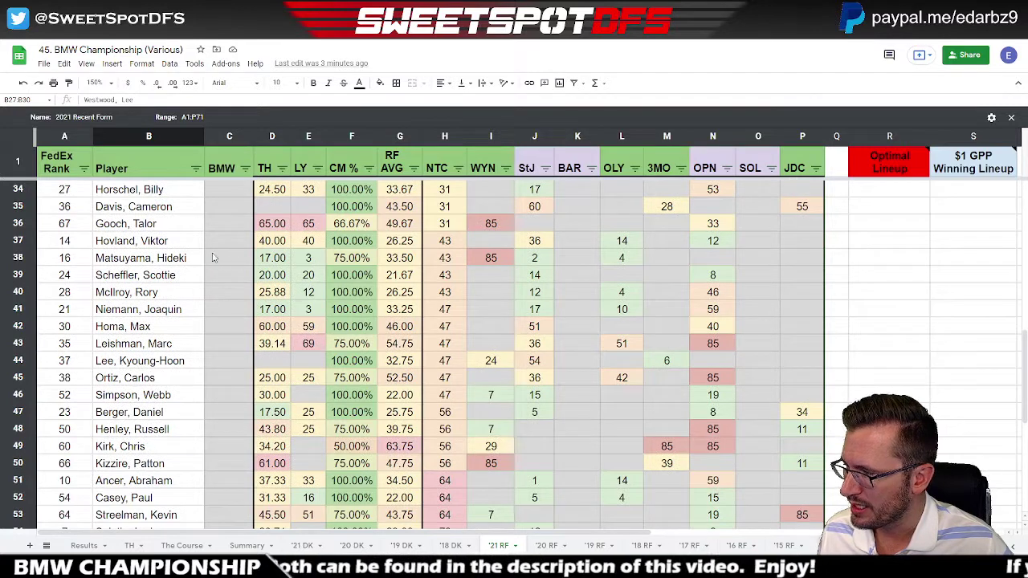
{"action": "left_click", "coordinate": [159, 243]}
{"action": "left_click_drag", "start_coordinate": [159, 245], "coordinate": [159, 465]}
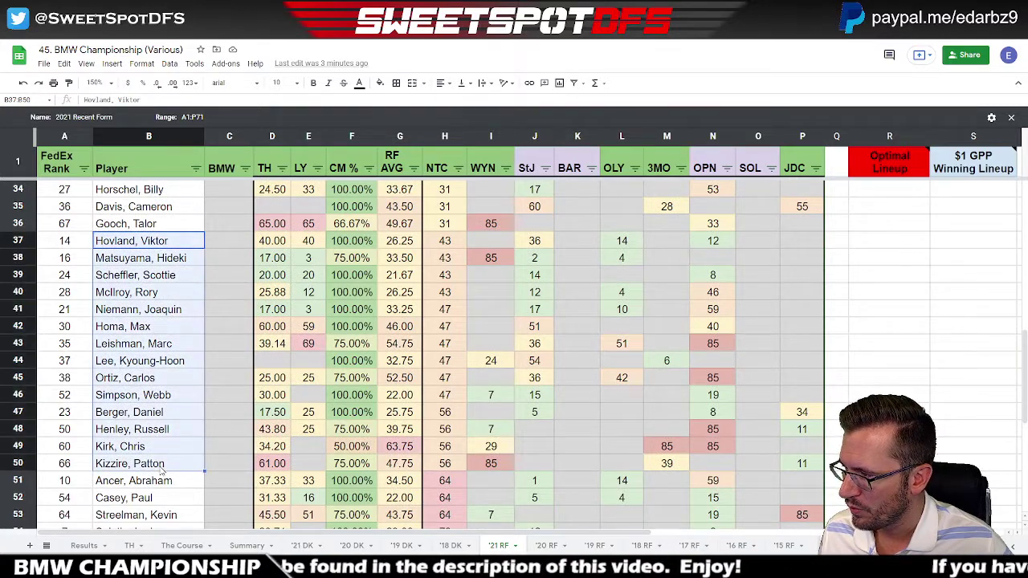
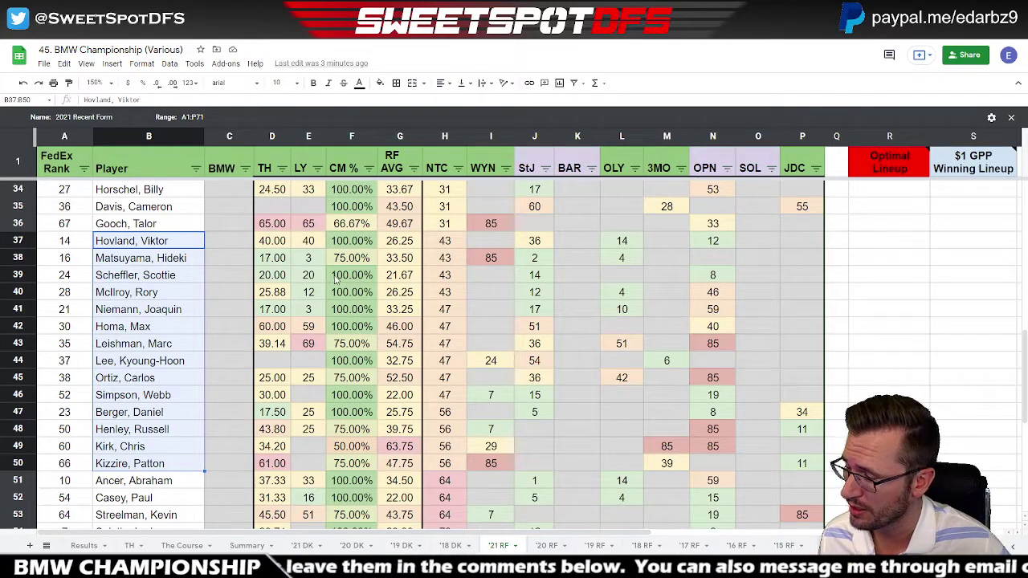
{"action": "scroll", "coordinate": [336, 280], "scroll_direction": "down", "scroll_amount": 1}
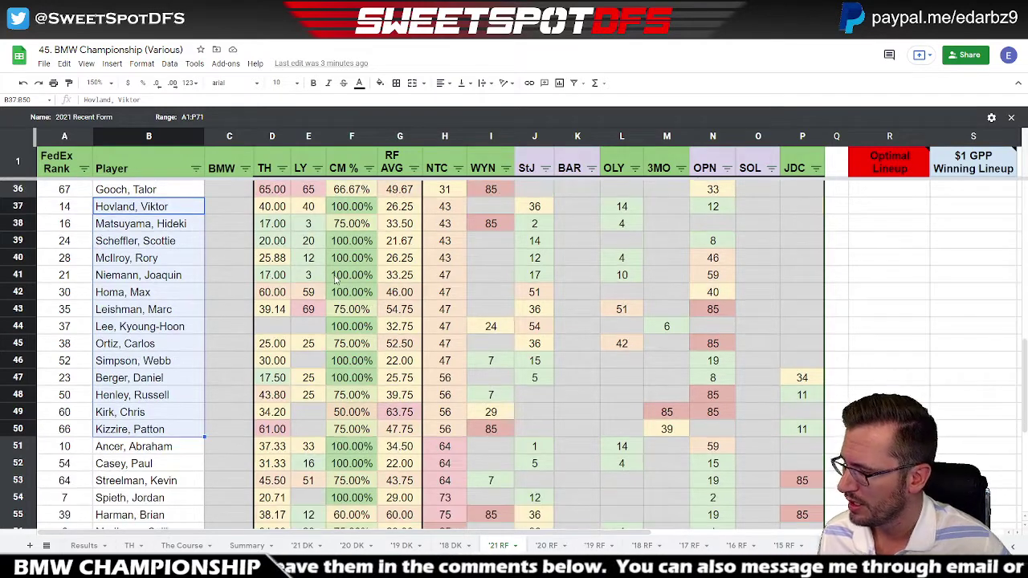
{"action": "left_click", "coordinate": [247, 545]}
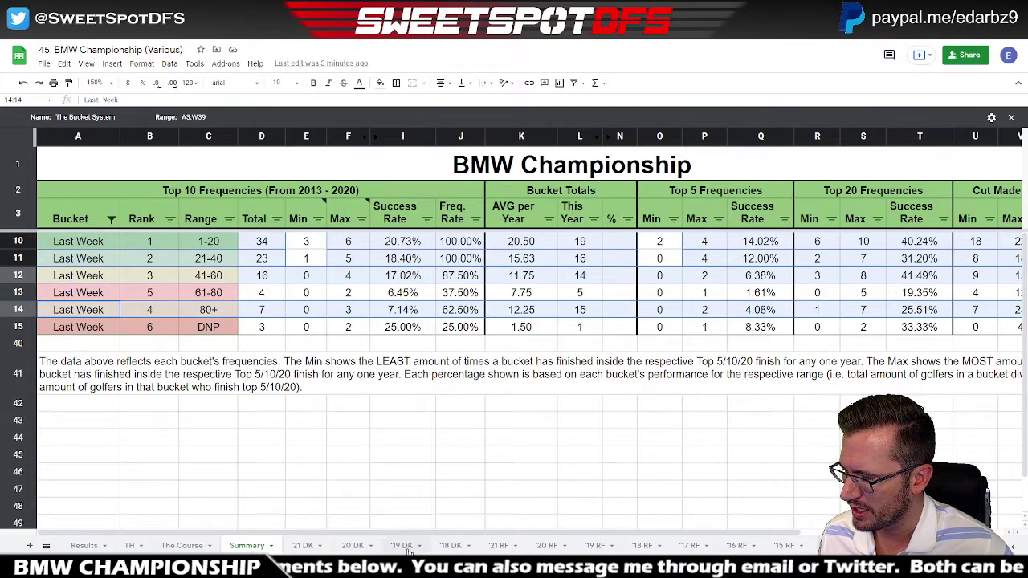
Return to the '21 RF sheet and highlight the player names in rows 56 to 58 and row 63
{"action": "left_click", "coordinate": [499, 545]}
{"action": "scroll", "coordinate": [269, 323], "scroll_direction": "down", "scroll_amount": 5}
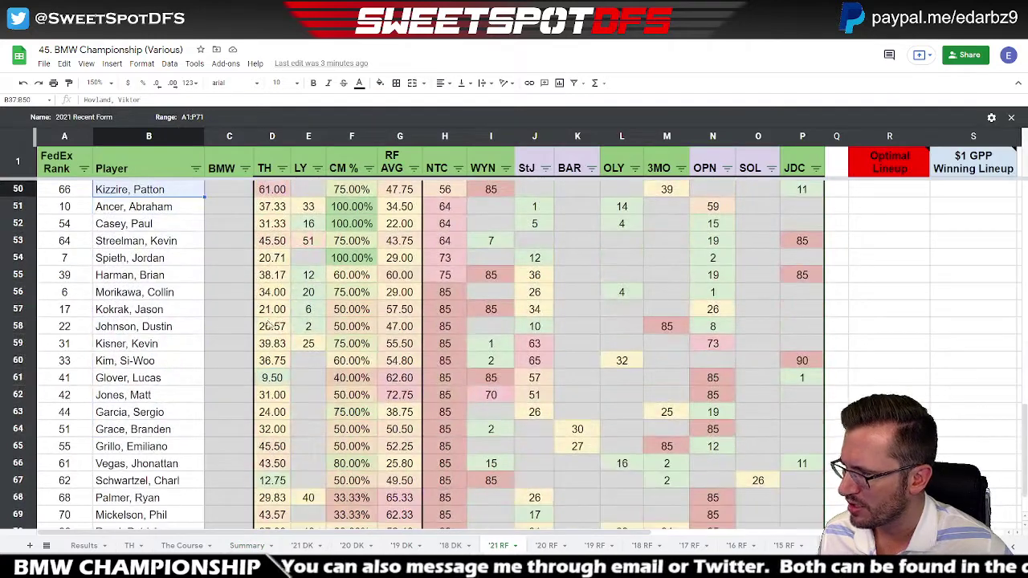
{"action": "left_click", "coordinate": [130, 212]}
{"action": "left_click", "coordinate": [137, 295]}
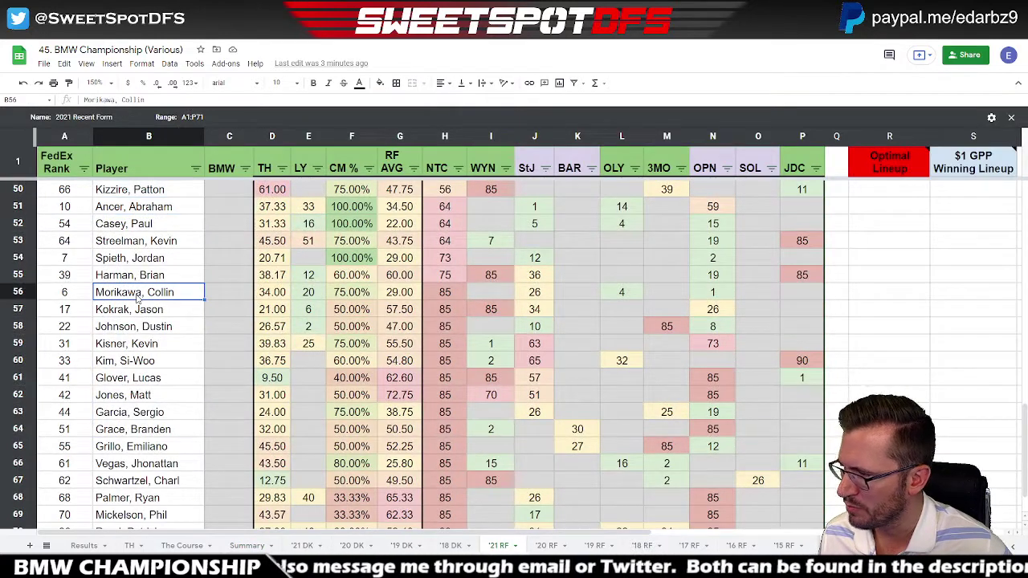
{"action": "left_click", "coordinate": [154, 312], "text": "shift"}
{"action": "left_click", "coordinate": [161, 331], "text": "shift"}
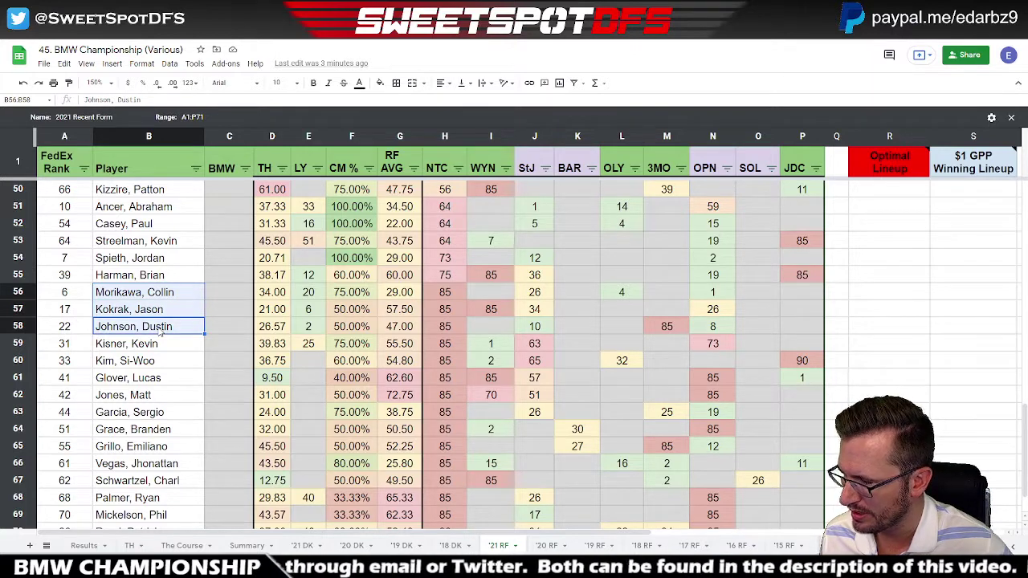
{"action": "left_click", "coordinate": [154, 414], "text": "ctrl"}
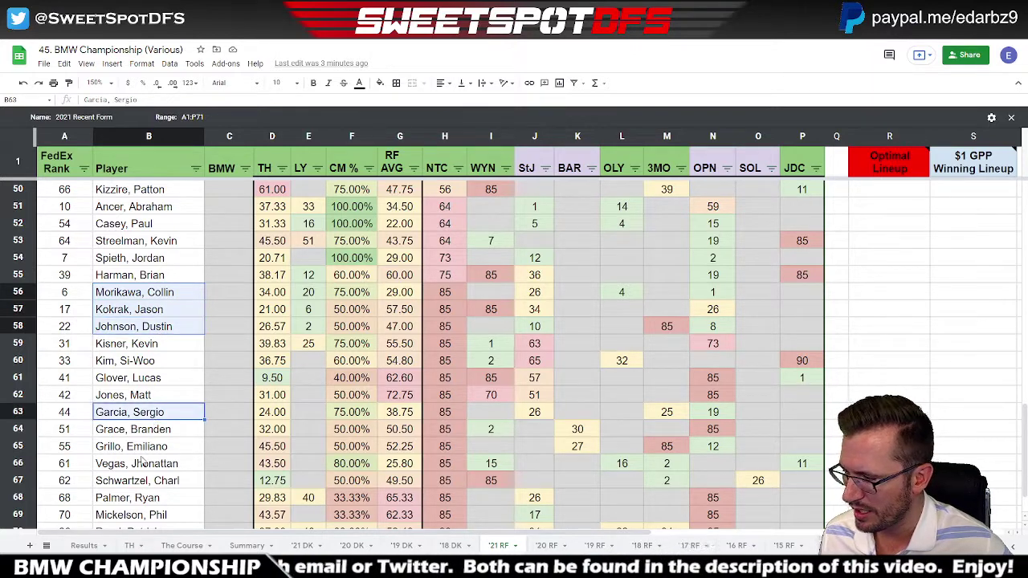
Highlight only the player names in rows 59, 60 and 69 of the '21 RF sheet
{"action": "scroll", "coordinate": [142, 470], "scroll_direction": "down", "scroll_amount": 1}
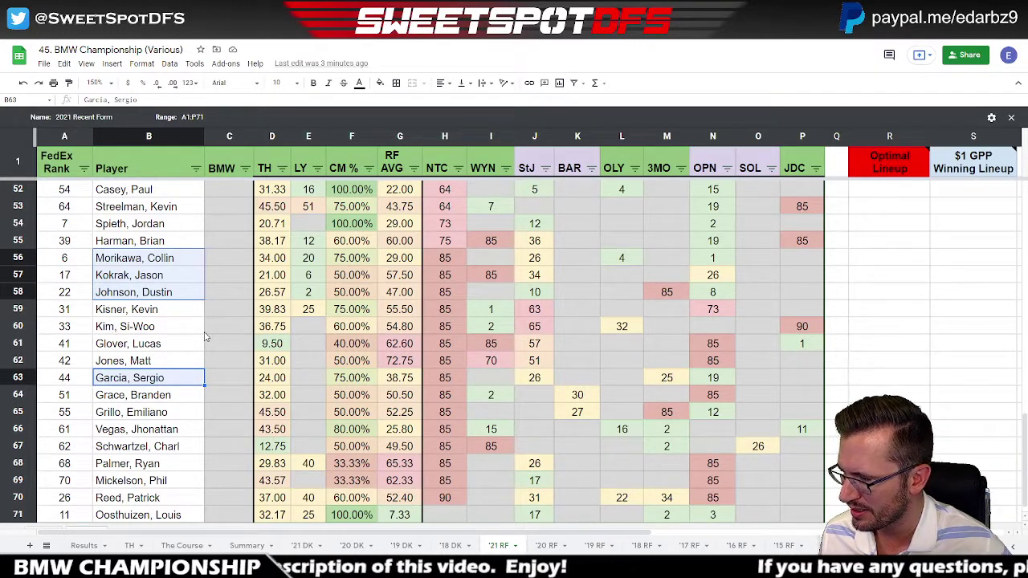
{"action": "left_click", "coordinate": [152, 485]}
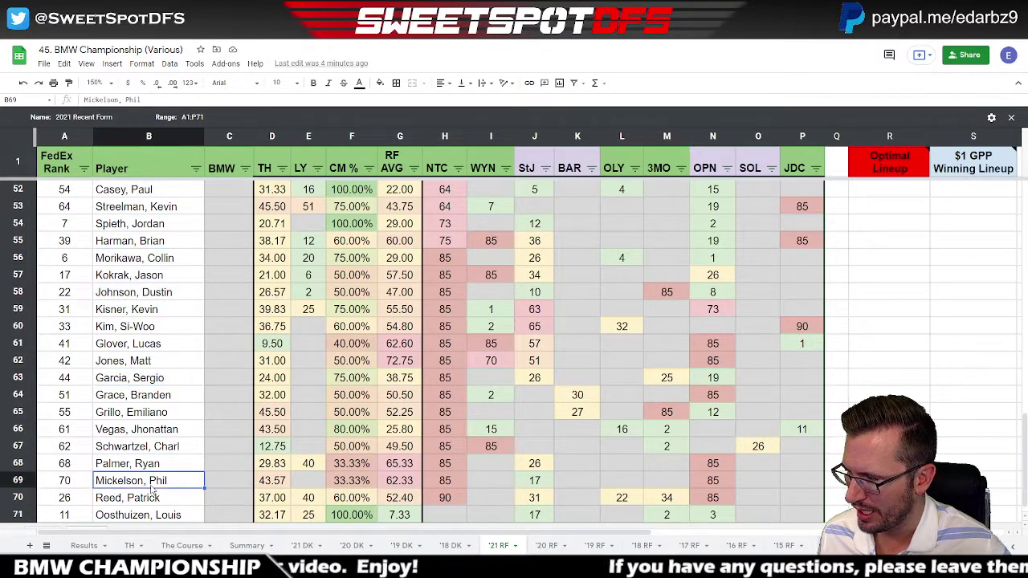
{"action": "left_click", "coordinate": [143, 329], "text": "ctrl"}
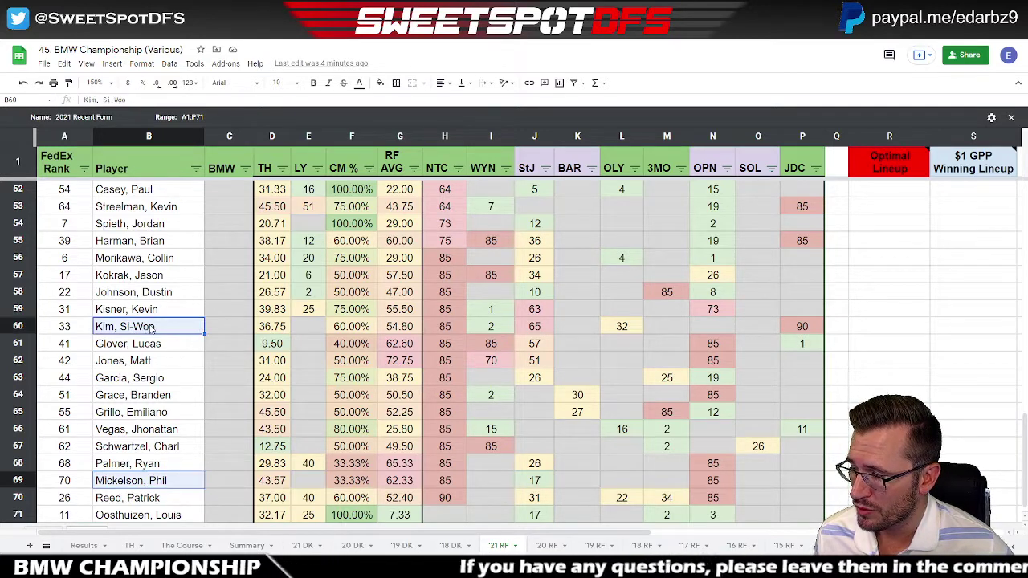
{"action": "left_click", "coordinate": [153, 311], "text": "ctrl+shift"}
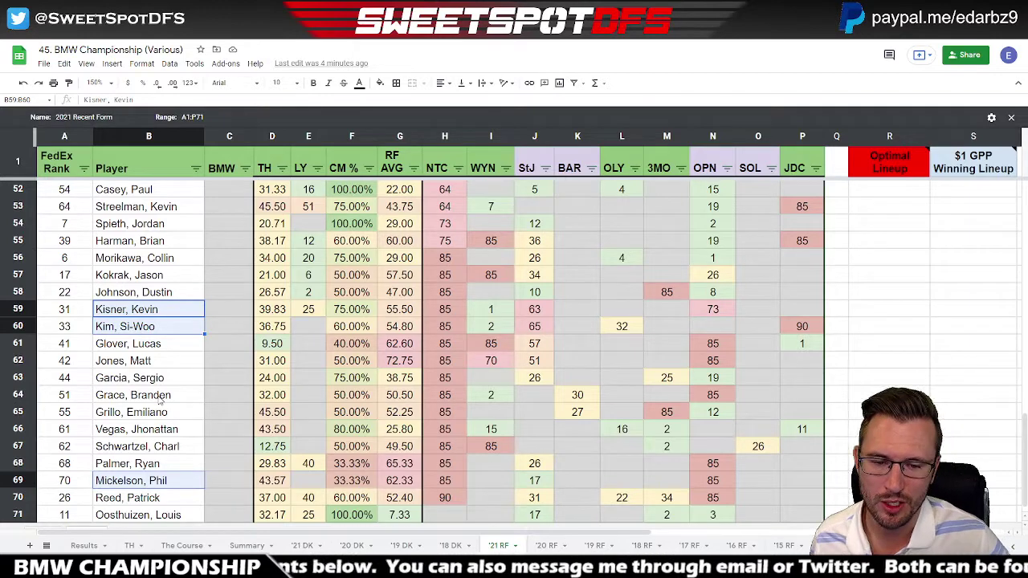
Filter the Summary sheet's Bucket column to show Course History instead of Last Week
{"action": "left_click", "coordinate": [238, 546]}
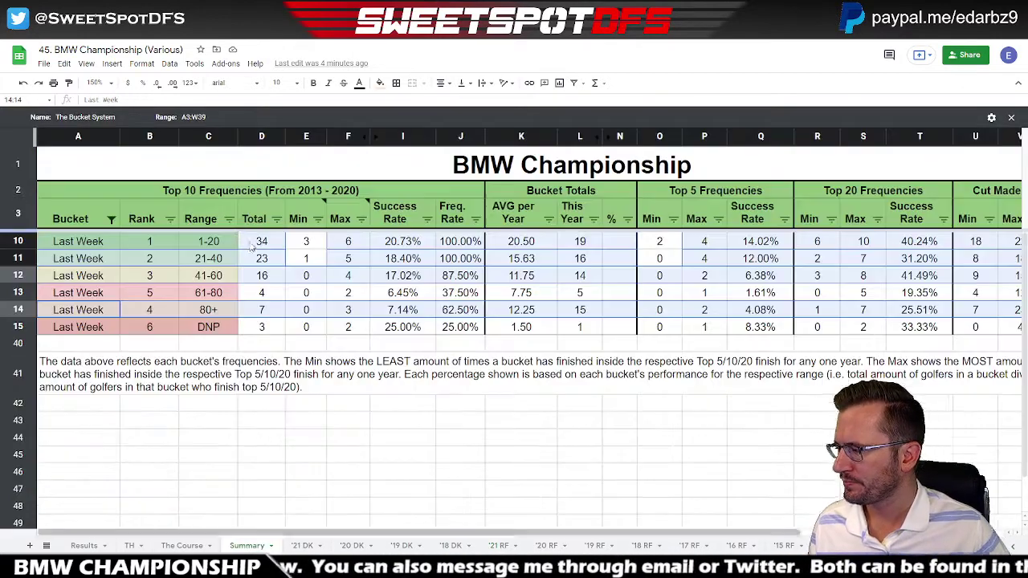
{"action": "left_click", "coordinate": [112, 220]}
{"action": "left_click", "coordinate": [160, 400]}
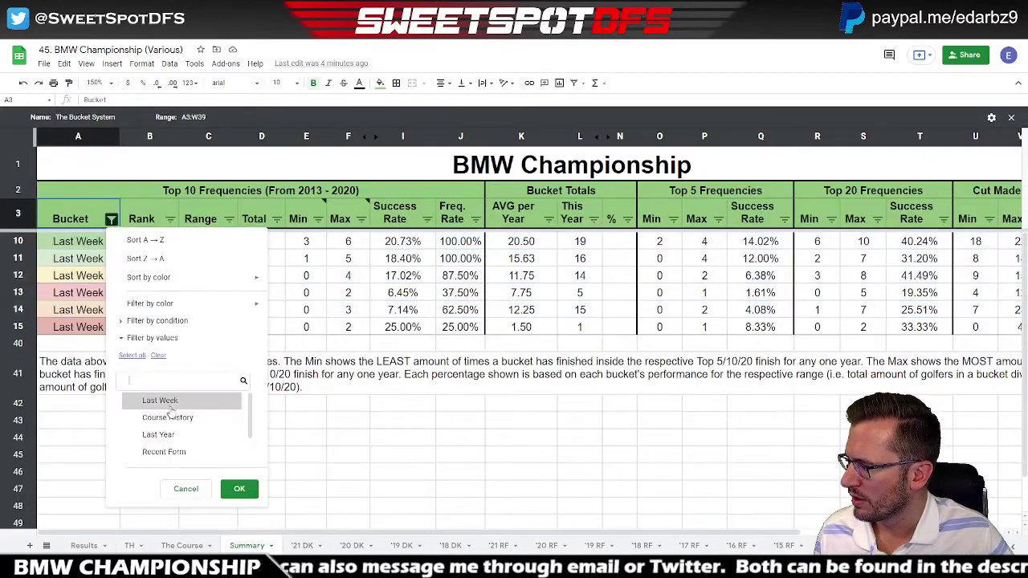
{"action": "left_click", "coordinate": [167, 418]}
{"action": "left_click", "coordinate": [240, 488]}
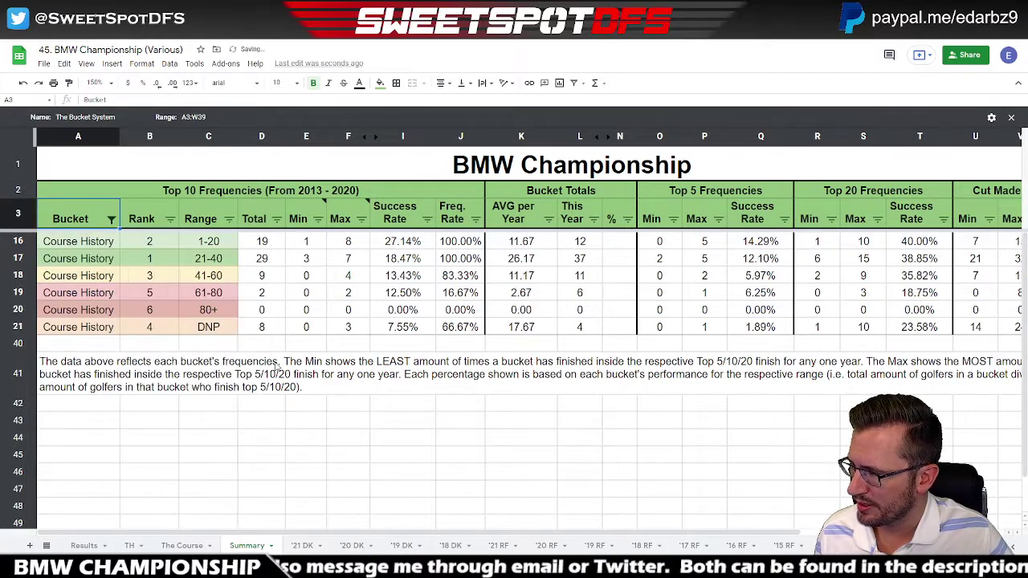
Highlight the 1-20 and 21-40 Course History rows, leaving out their AVG per Year and This Year cells
{"action": "left_click", "coordinate": [11, 257]}
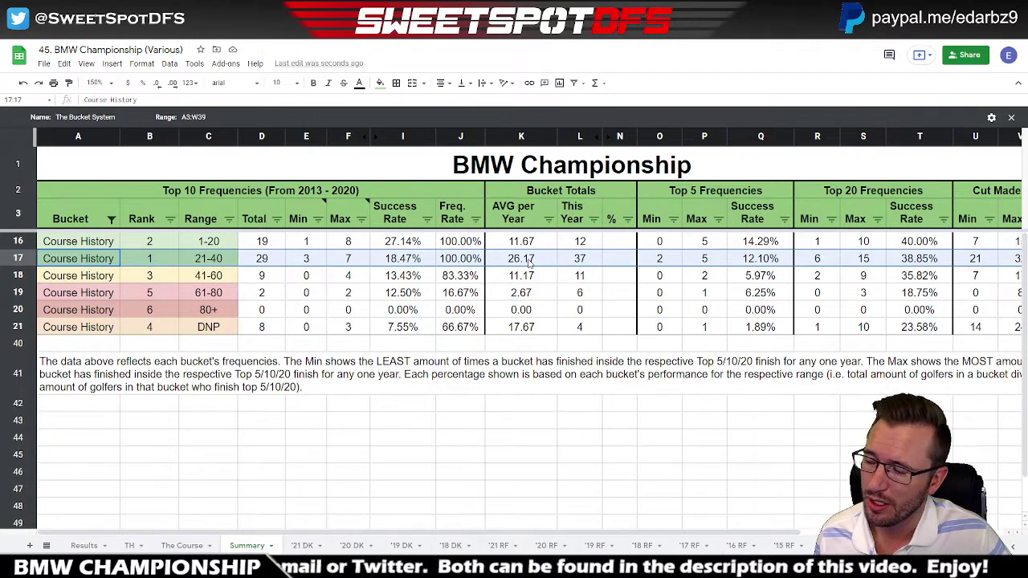
{"action": "left_click", "coordinate": [25, 237]}
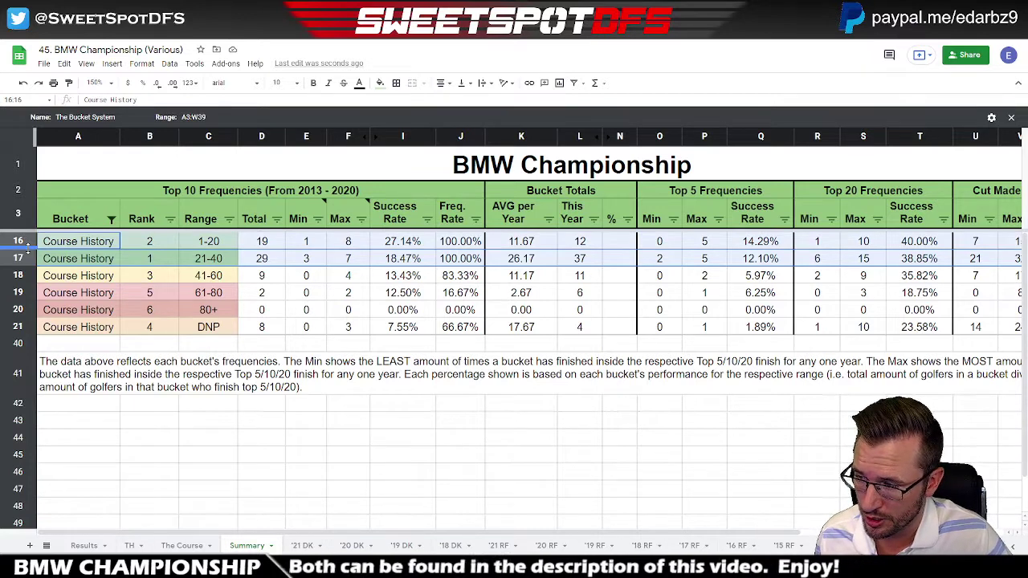
{"action": "left_click", "coordinate": [581, 244]}
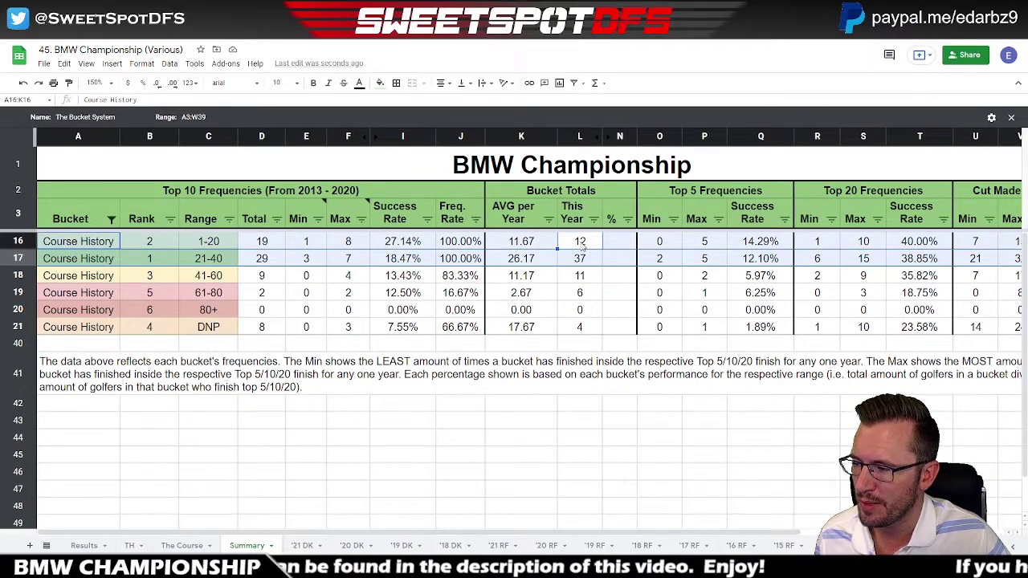
{"action": "left_click", "coordinate": [575, 263]}
{"action": "key", "text": "Right"}
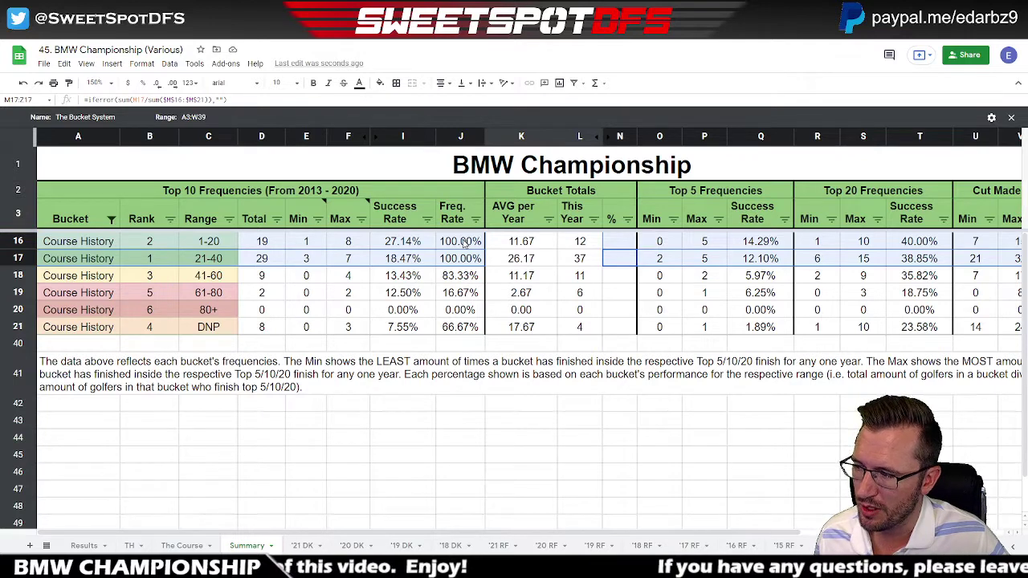
Single out the Freq. Rate cells of the 1-20 and 21-40 buckets and unhighlight their Top 5 Min cells
{"action": "left_click_drag", "start_coordinate": [462, 243], "coordinate": [463, 258]}
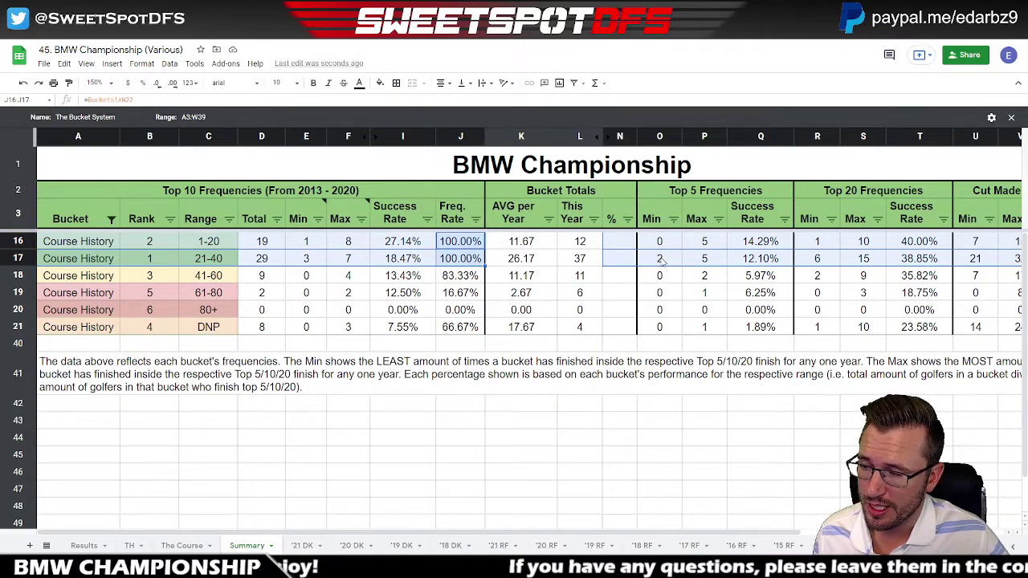
{"action": "left_click", "coordinate": [633, 258]}
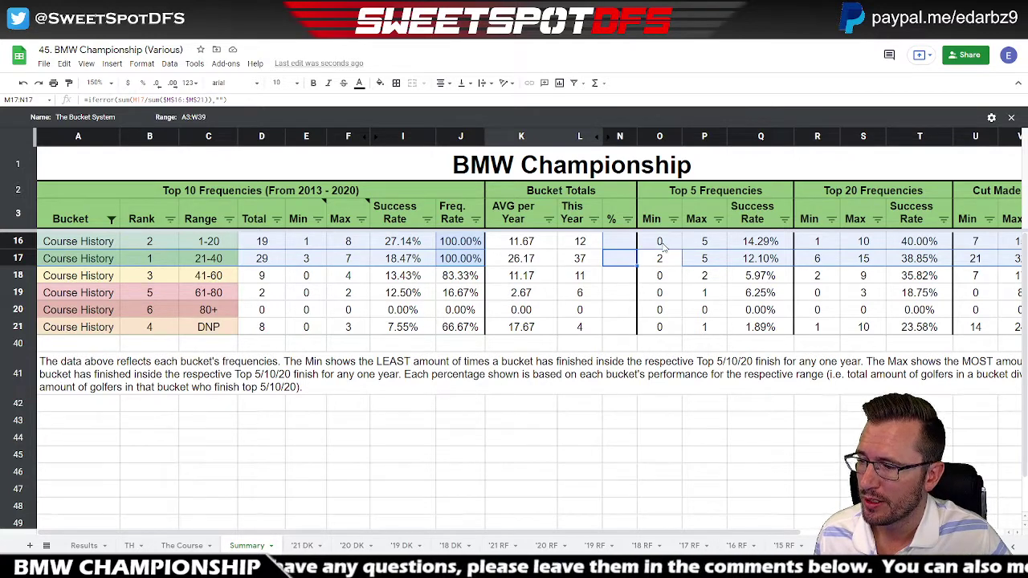
{"action": "key", "text": "Up"}
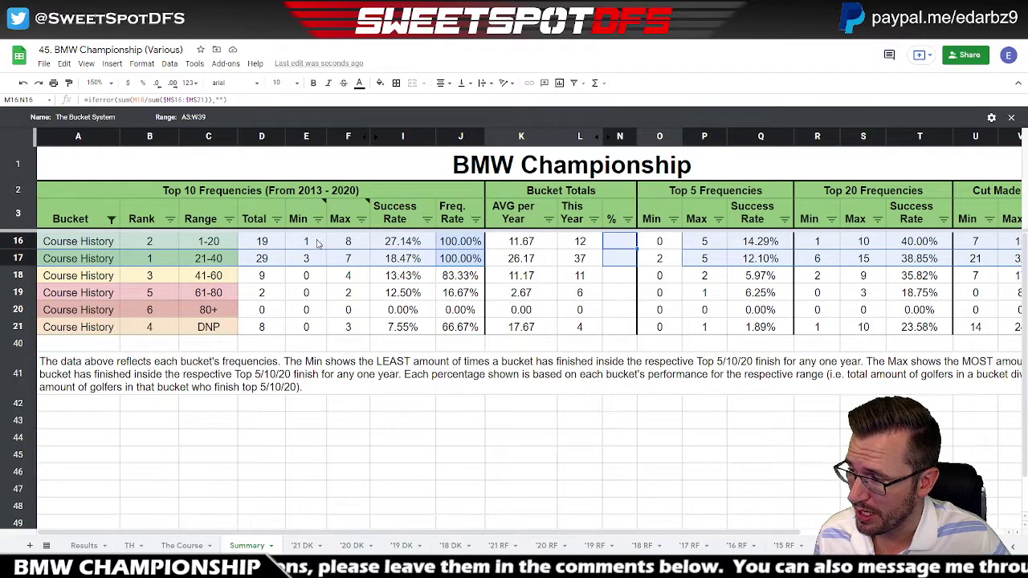
Highlight the Top 10 Min cells of the 1-20 and 21-40 buckets, the 41-60 row, and the Freq. Rate cell of the 41-60 bucket
{"action": "left_click_drag", "start_coordinate": [310, 241], "coordinate": [318, 265]}
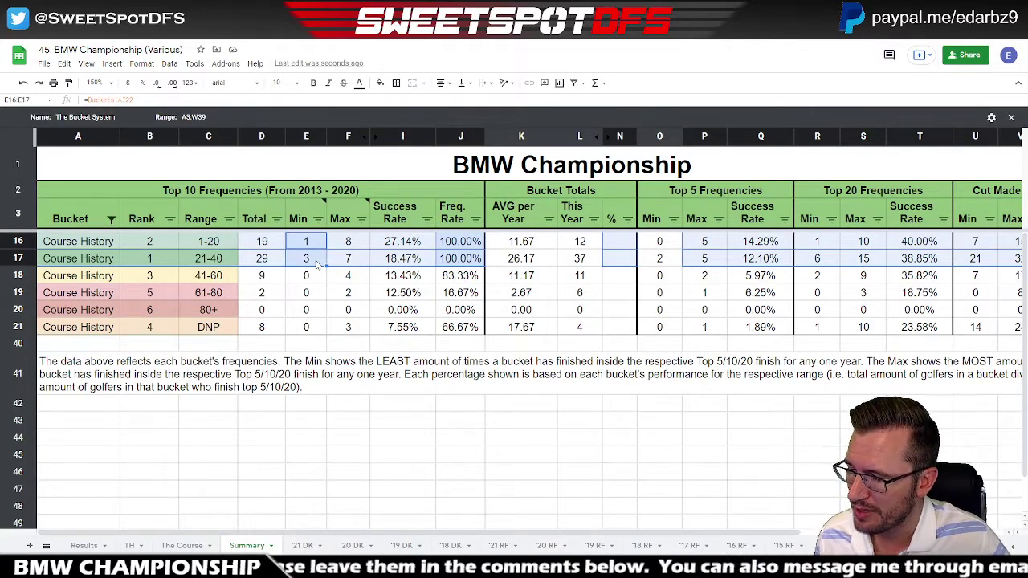
{"action": "left_click", "coordinate": [17, 275]}
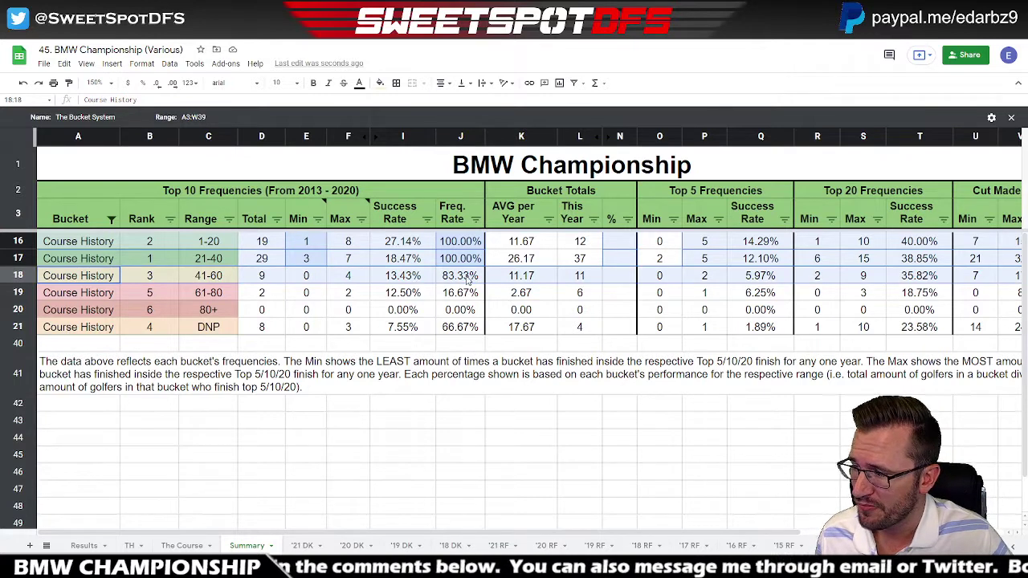
{"action": "left_click", "coordinate": [468, 277]}
{"action": "left_click", "coordinate": [468, 277], "text": "shift"}
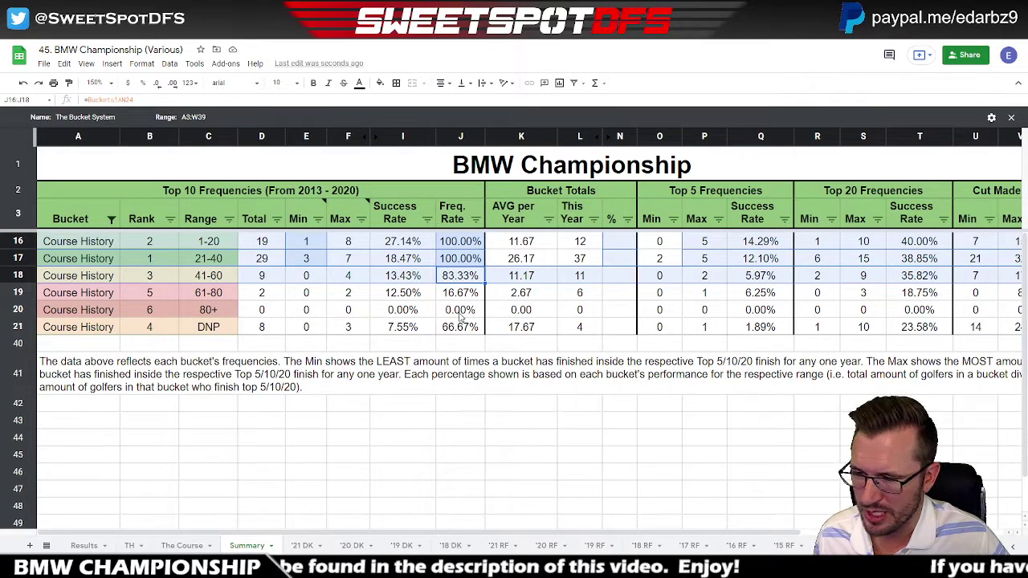
Sort the players on the '21 RF sheet by the TH column in ascending order
{"action": "left_click", "coordinate": [302, 546]}
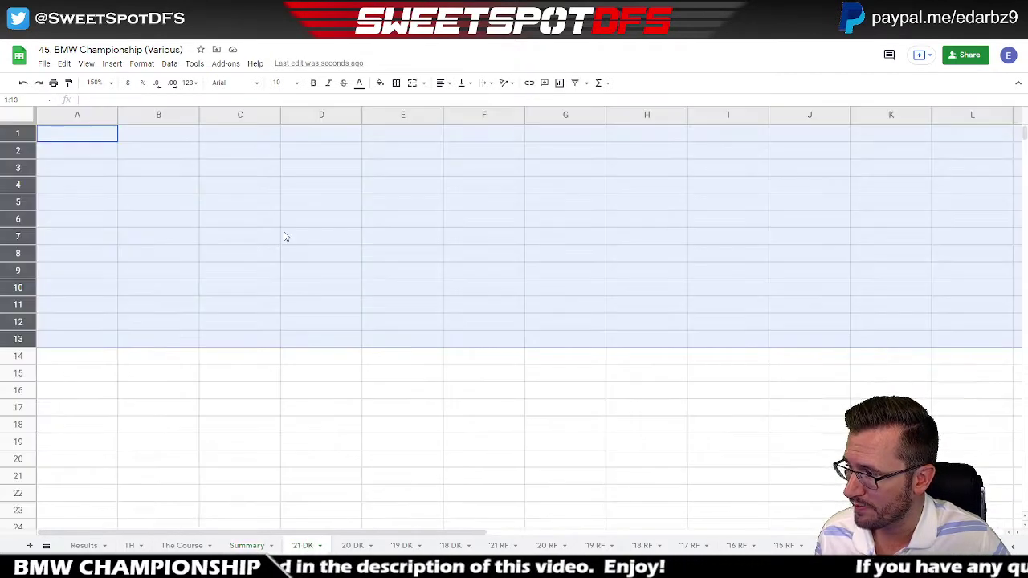
{"action": "left_click", "coordinate": [498, 545]}
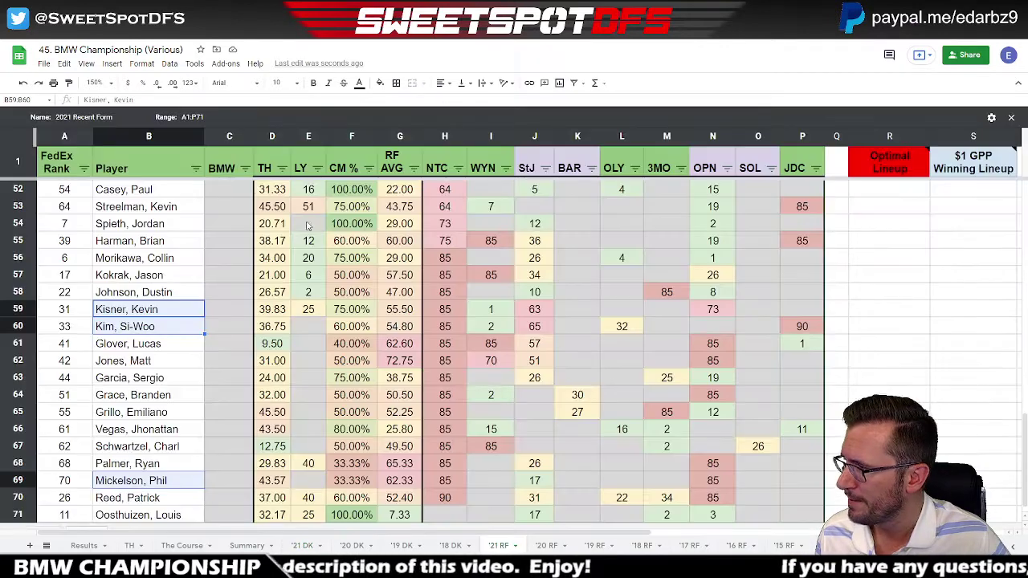
{"action": "left_click", "coordinate": [318, 168]}
{"action": "left_click", "coordinate": [315, 168]}
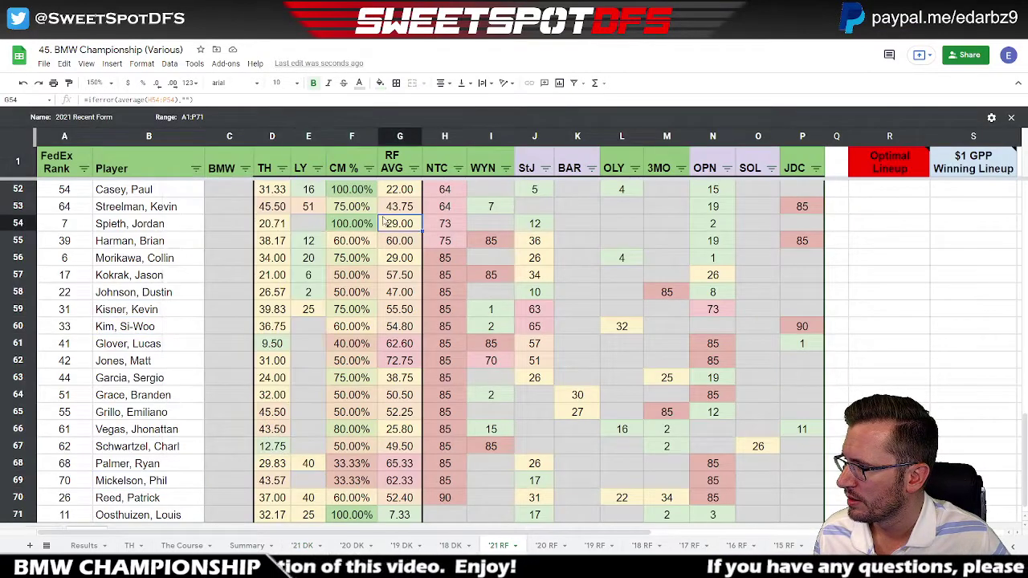
{"action": "left_click", "coordinate": [282, 167]}
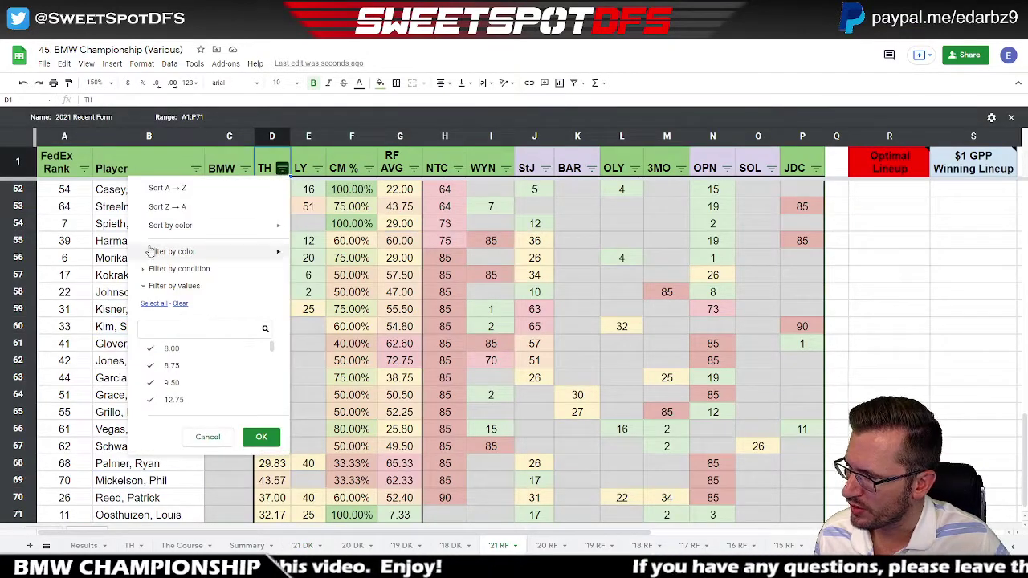
{"action": "left_click", "coordinate": [170, 187]}
{"action": "scroll", "coordinate": [292, 315], "scroll_direction": "up", "scroll_amount": 10}
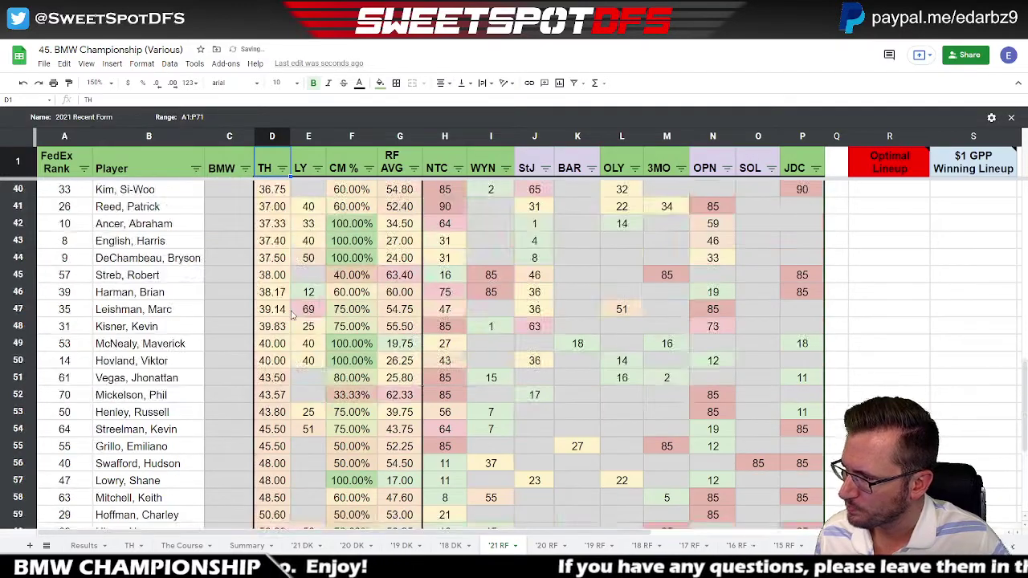
Highlight the player names in rows 14 to 50 of the '21 RF sheet
{"action": "scroll", "coordinate": [292, 315], "scroll_direction": "up", "scroll_amount": 4}
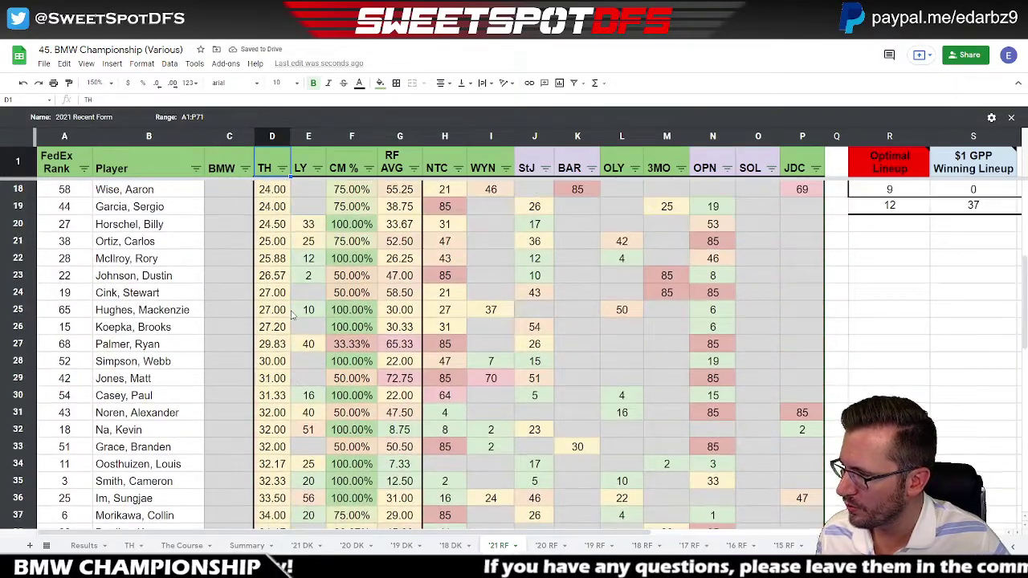
{"action": "left_click", "coordinate": [176, 261]}
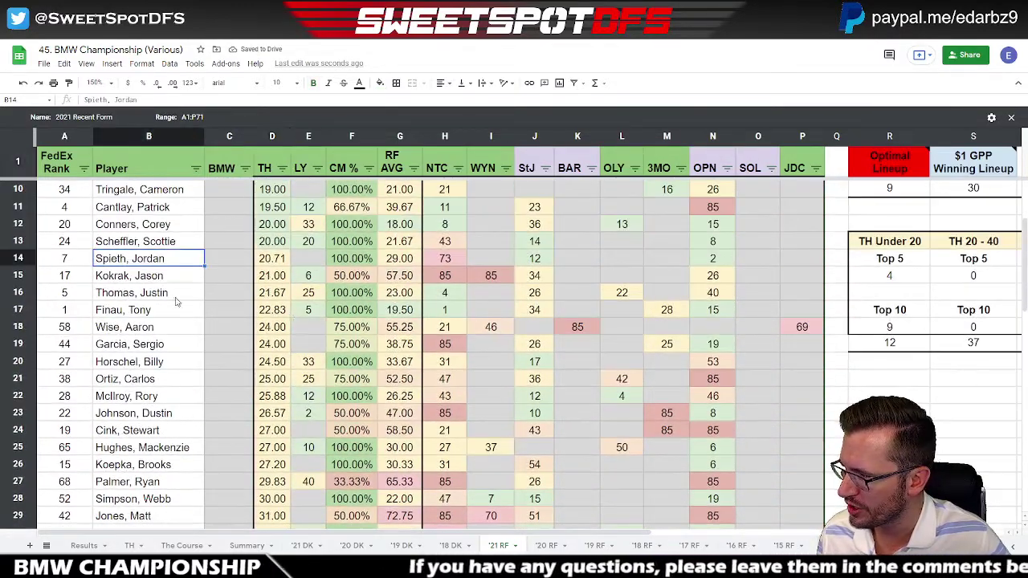
{"action": "scroll", "coordinate": [160, 385], "scroll_direction": "down", "scroll_amount": 9}
{"action": "left_click", "coordinate": [148, 425], "text": "shift"}
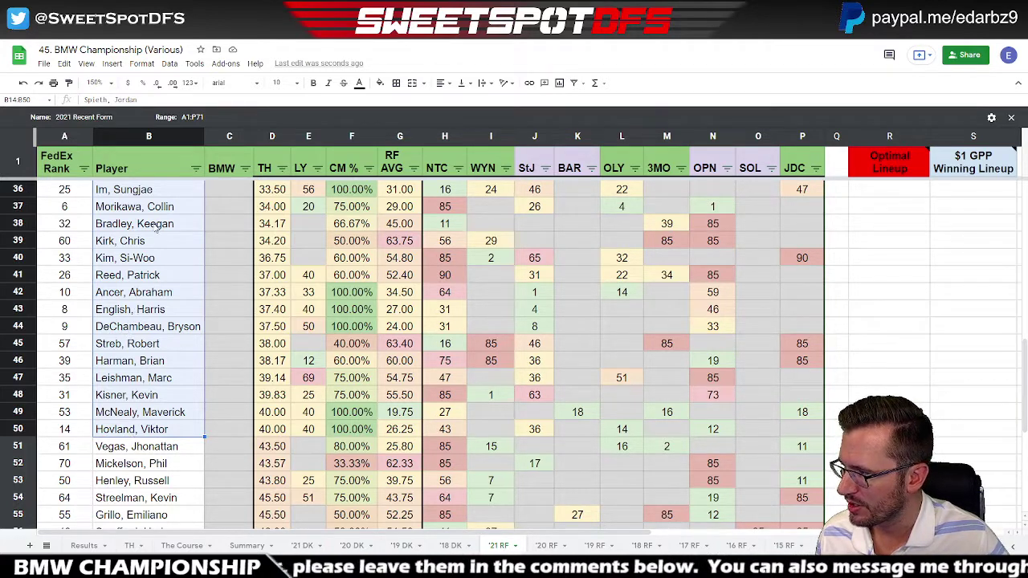
Look over the highlighted players, then highlight the names in rows 2 to 13 plus the LY cells of rows 2 and 13
{"action": "scroll", "coordinate": [171, 270], "scroll_direction": "up", "scroll_amount": 3}
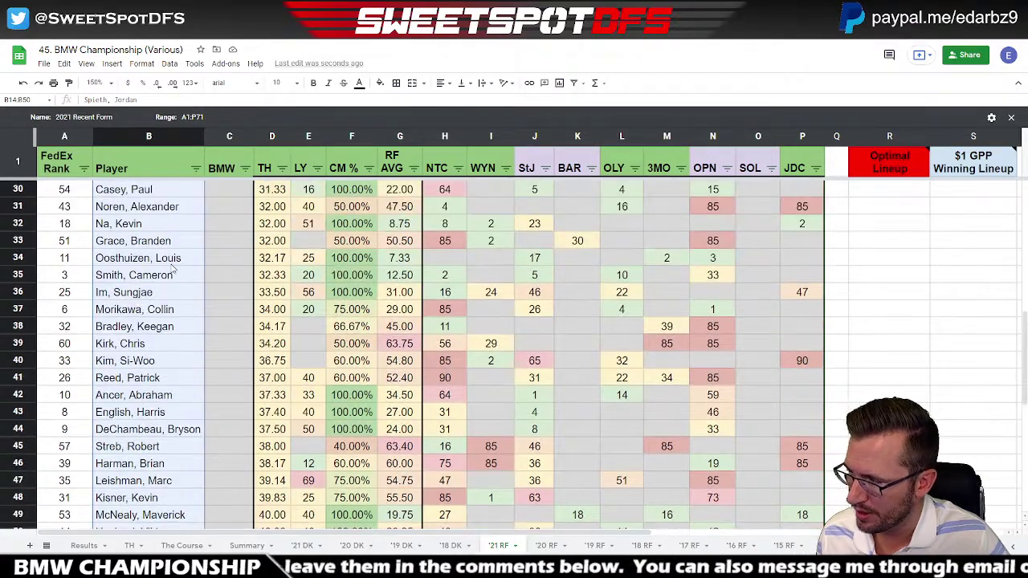
{"action": "scroll", "coordinate": [172, 270], "scroll_direction": "up", "scroll_amount": 3}
{"action": "scroll", "coordinate": [172, 270], "scroll_direction": "up", "scroll_amount": 4}
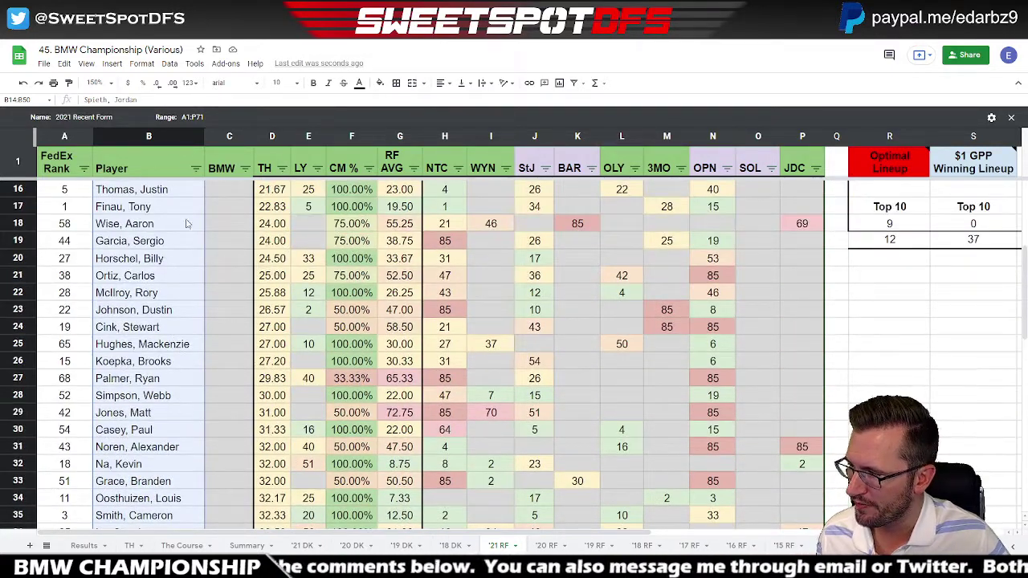
{"action": "scroll", "coordinate": [158, 245], "scroll_direction": "up", "scroll_amount": 1}
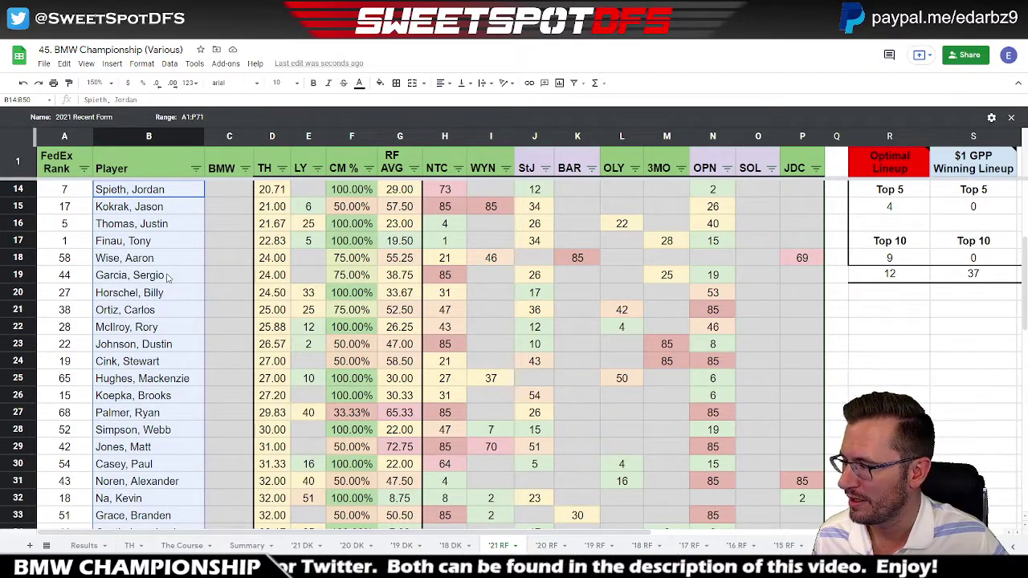
{"action": "scroll", "coordinate": [167, 276], "scroll_direction": "up", "scroll_amount": 3}
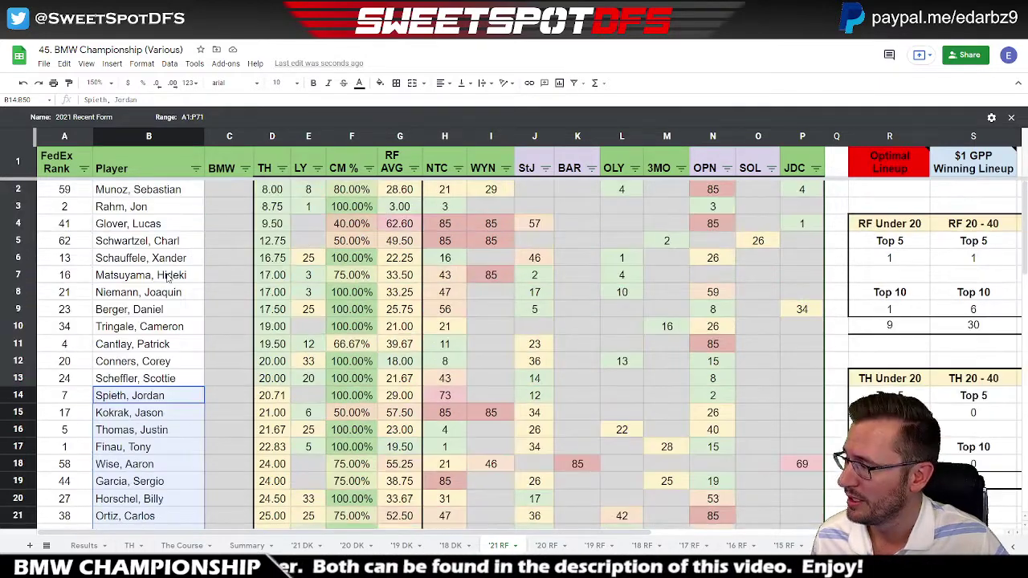
{"action": "left_click_drag", "start_coordinate": [158, 193], "coordinate": [160, 384]}
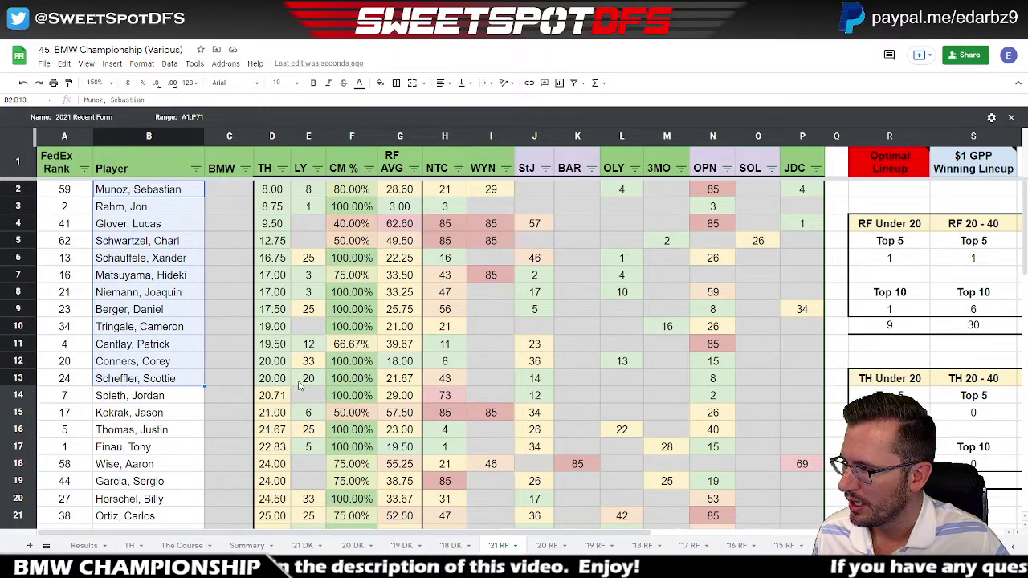
{"action": "left_click", "coordinate": [313, 382]}
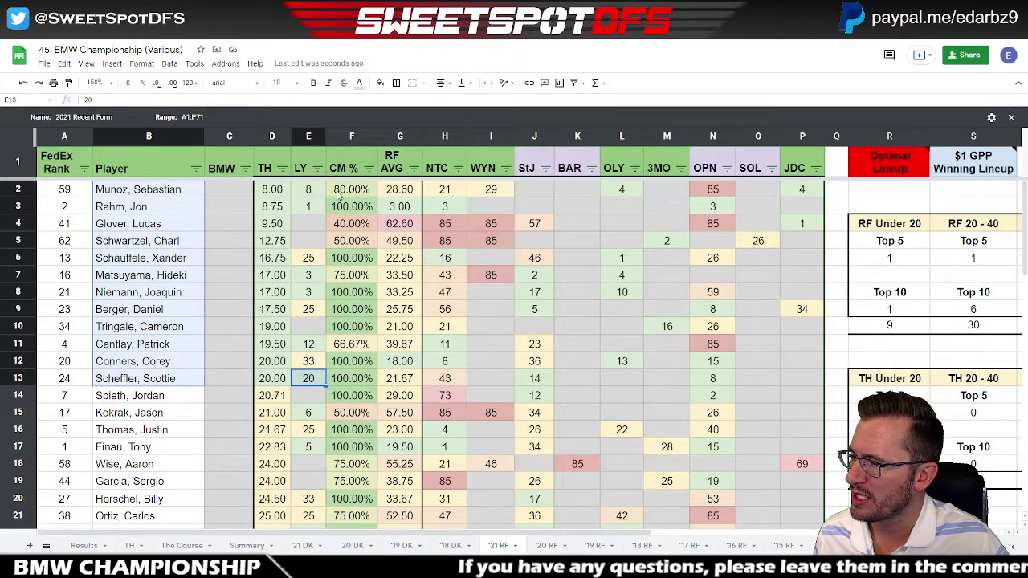
{"action": "left_click", "coordinate": [308, 194]}
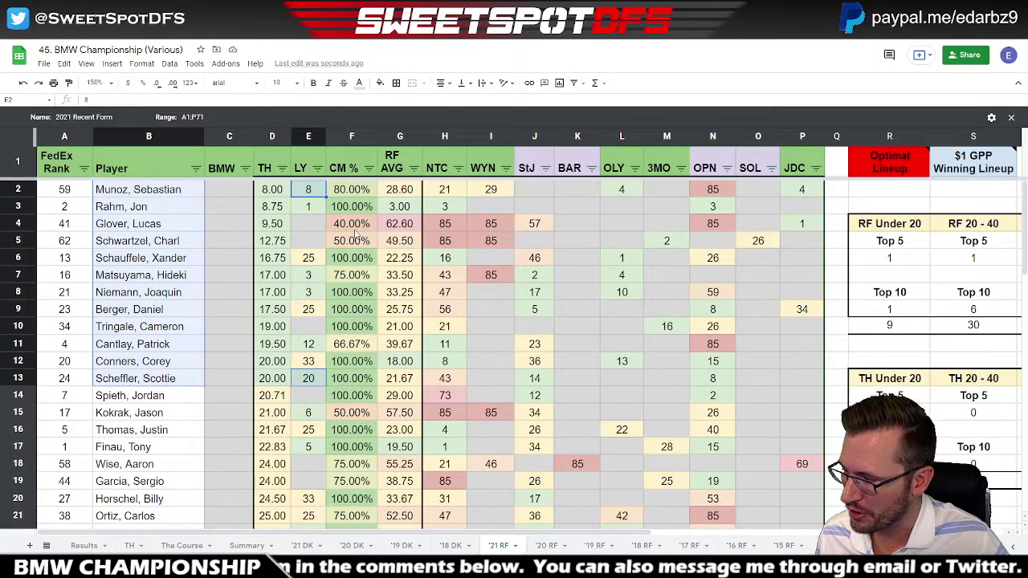
Unhighlight the player names in rows 2, 4 and 5, keeping the other names down to row 13 highlighted
{"action": "left_click_drag", "start_coordinate": [152, 192], "coordinate": [153, 211]}
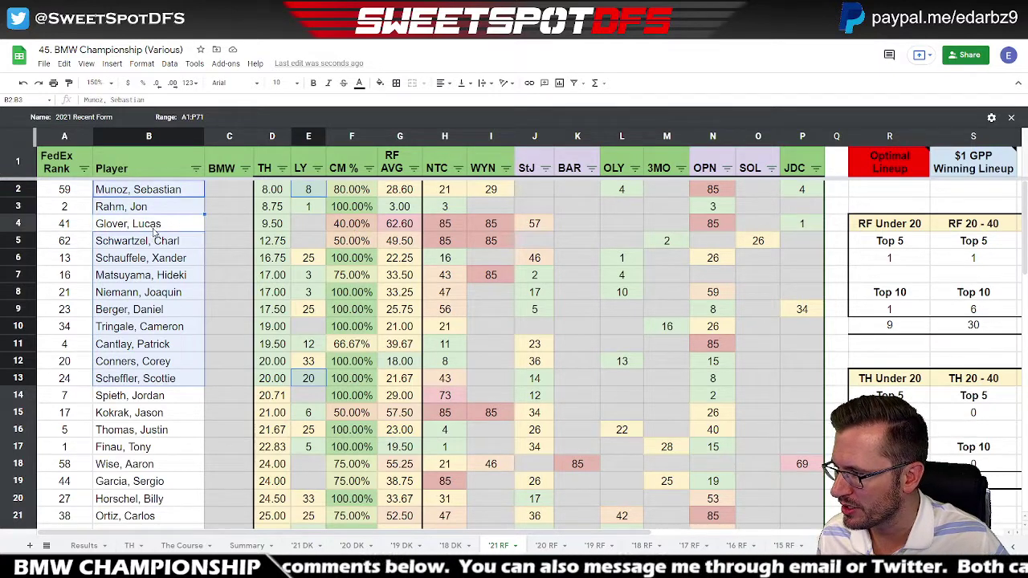
{"action": "left_click", "coordinate": [159, 255]}
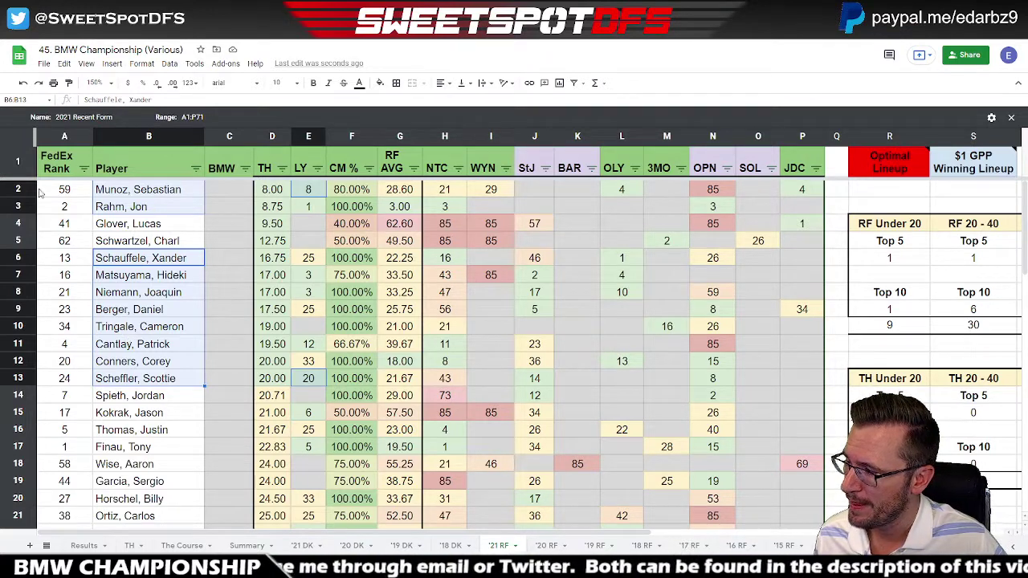
{"action": "left_click", "coordinate": [133, 205], "text": "ctrl"}
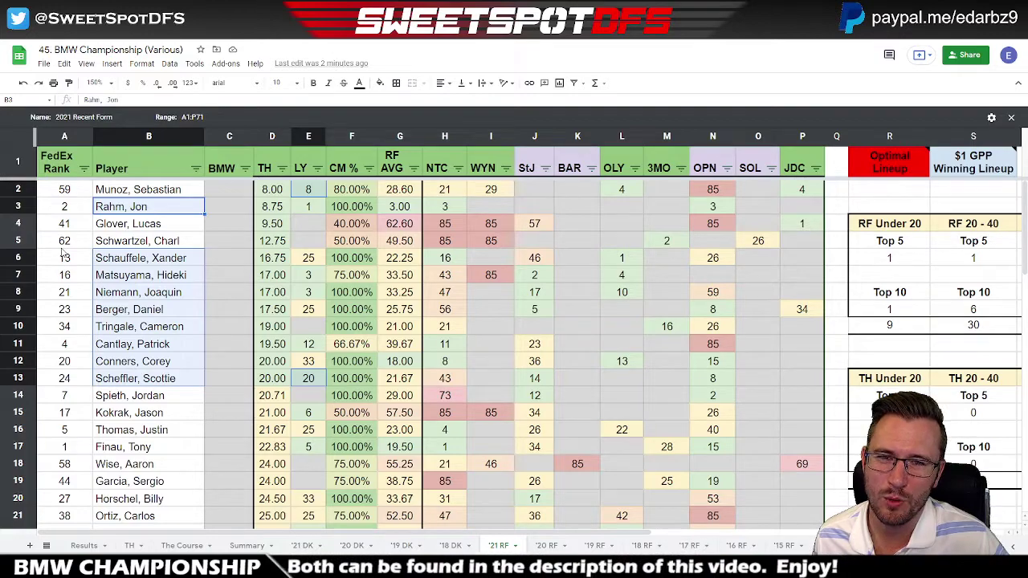
Highlight the player names in rows 51 to 61
{"action": "scroll", "coordinate": [131, 346], "scroll_direction": "down", "scroll_amount": 5}
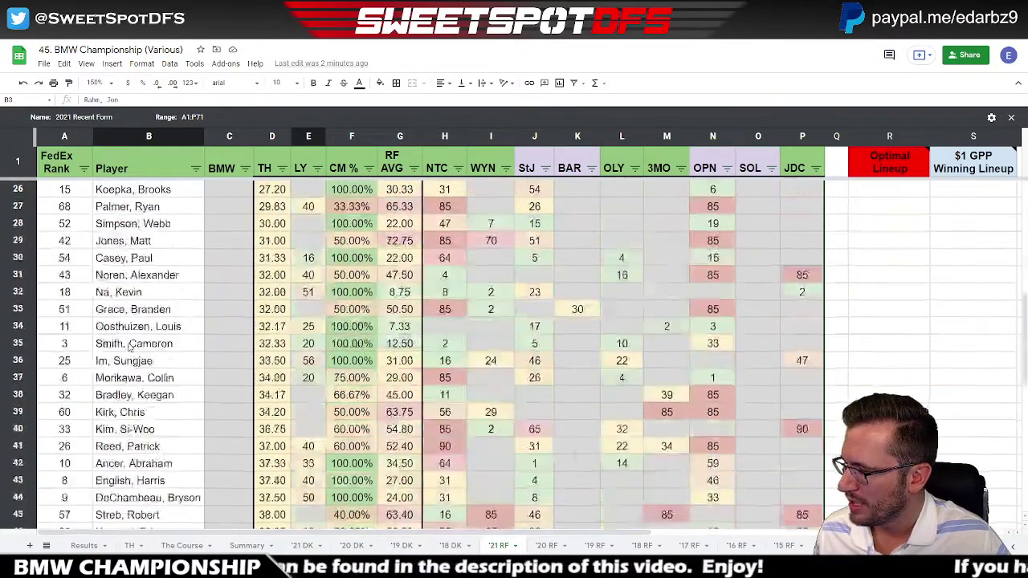
{"action": "scroll", "coordinate": [130, 346], "scroll_direction": "down", "scroll_amount": 5}
{"action": "left_click", "coordinate": [167, 243]}
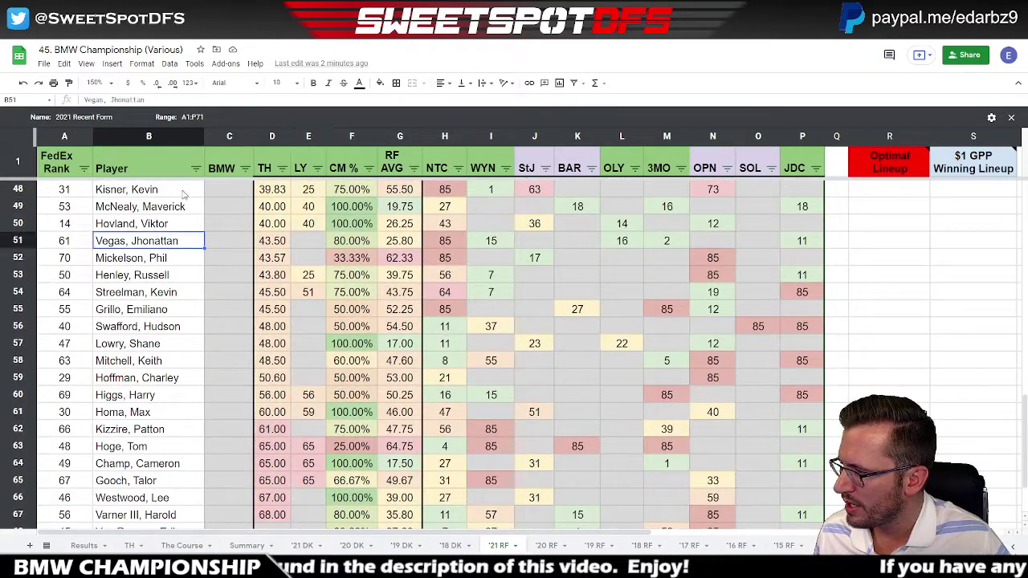
{"action": "left_click", "coordinate": [147, 411], "text": "shift"}
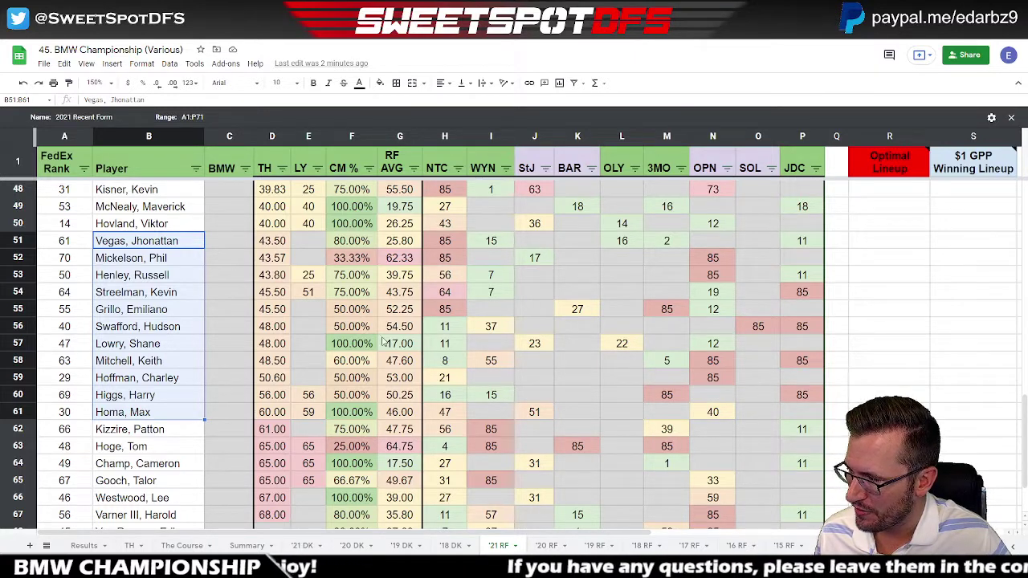
Unhighlight the player names in rows 53 and 57 to 59, and single out the whole of row 59
{"action": "left_click", "coordinate": [155, 281], "text": "shift"}
{"action": "key", "text": "shift+Up"}
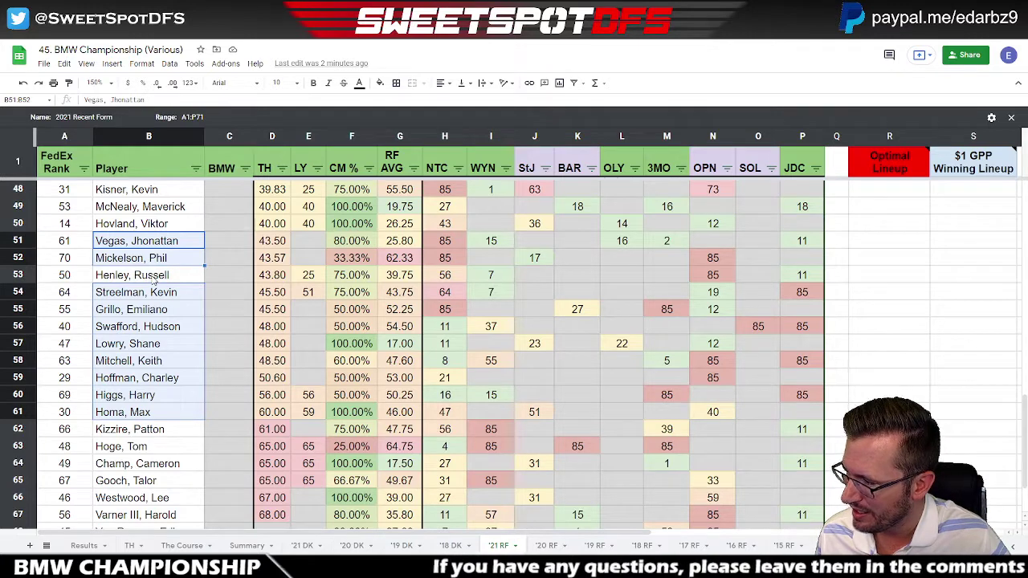
{"action": "left_click", "coordinate": [145, 350], "text": "shift"}
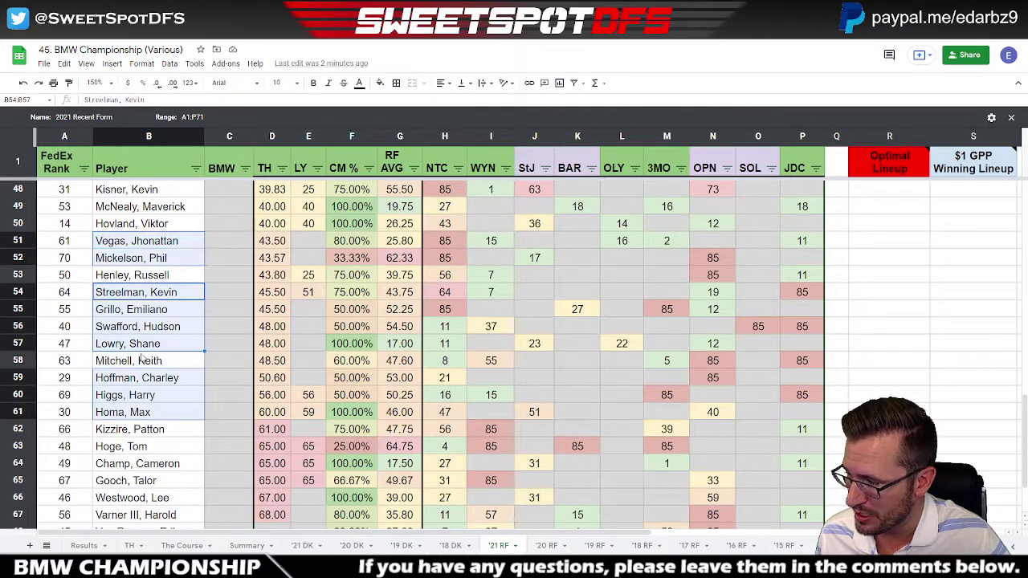
{"action": "key", "text": "shift+Up"}
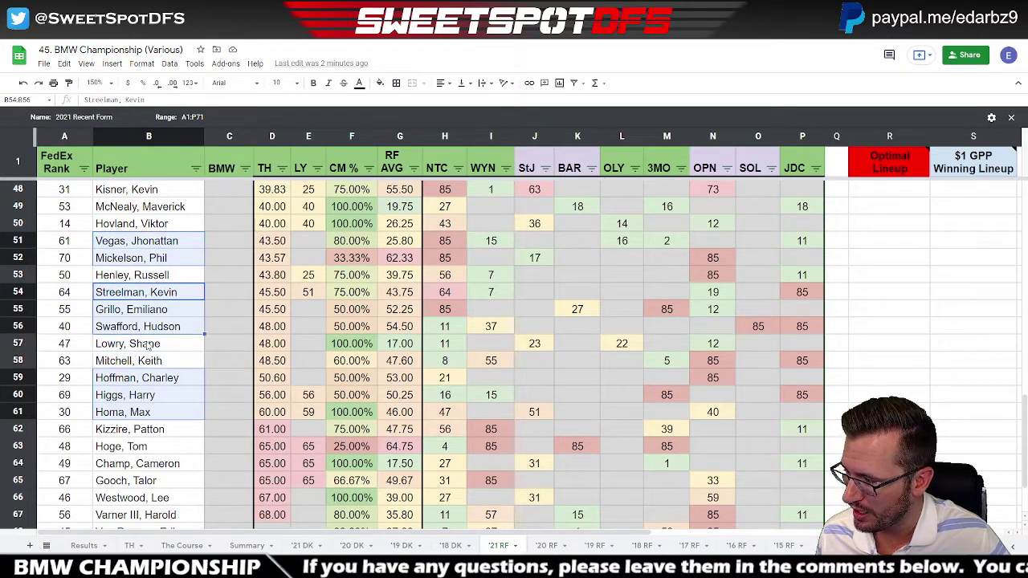
{"action": "left_click", "coordinate": [147, 391]}
{"action": "key", "text": "shift+Down"}
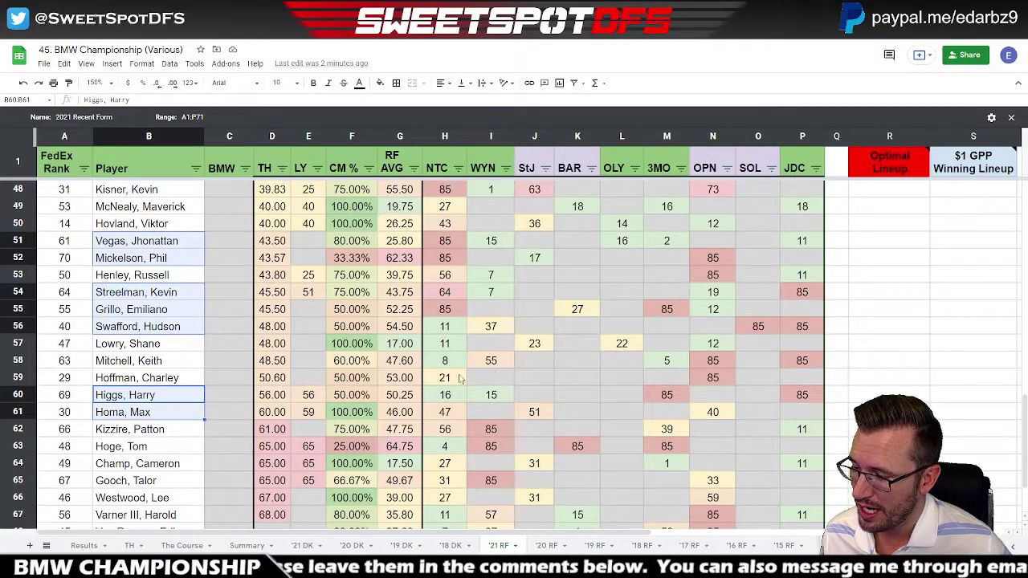
{"action": "left_click", "coordinate": [24, 383]}
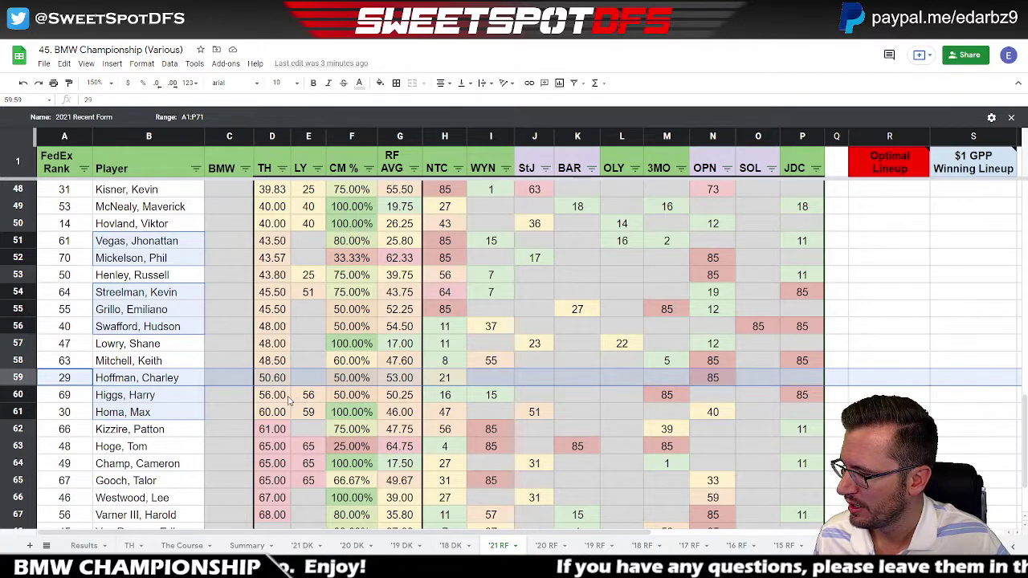
Highlight only the player names in rows 62 and 64
{"action": "scroll", "coordinate": [290, 401], "scroll_direction": "down", "scroll_amount": 2}
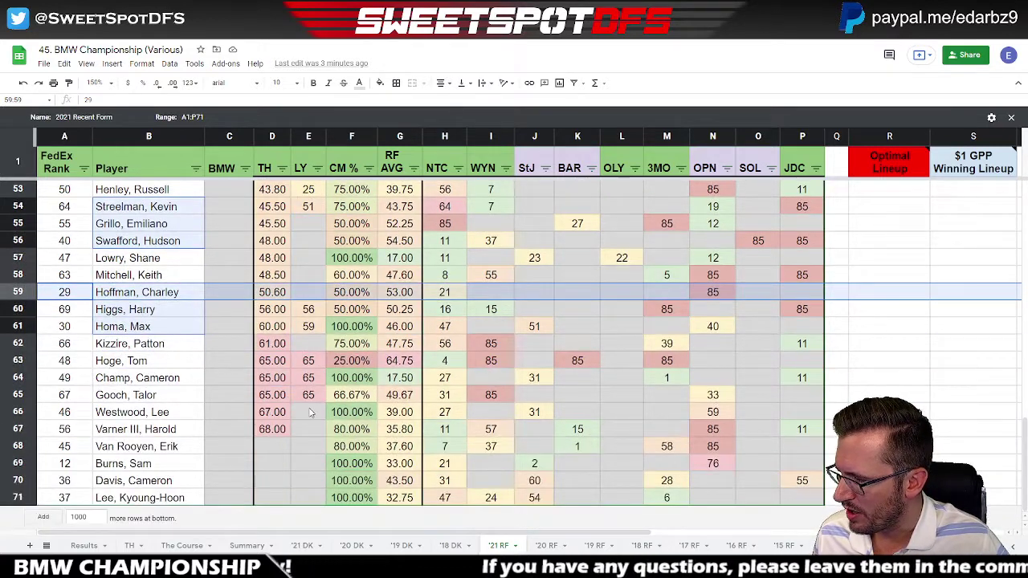
{"action": "left_click", "coordinate": [158, 347]}
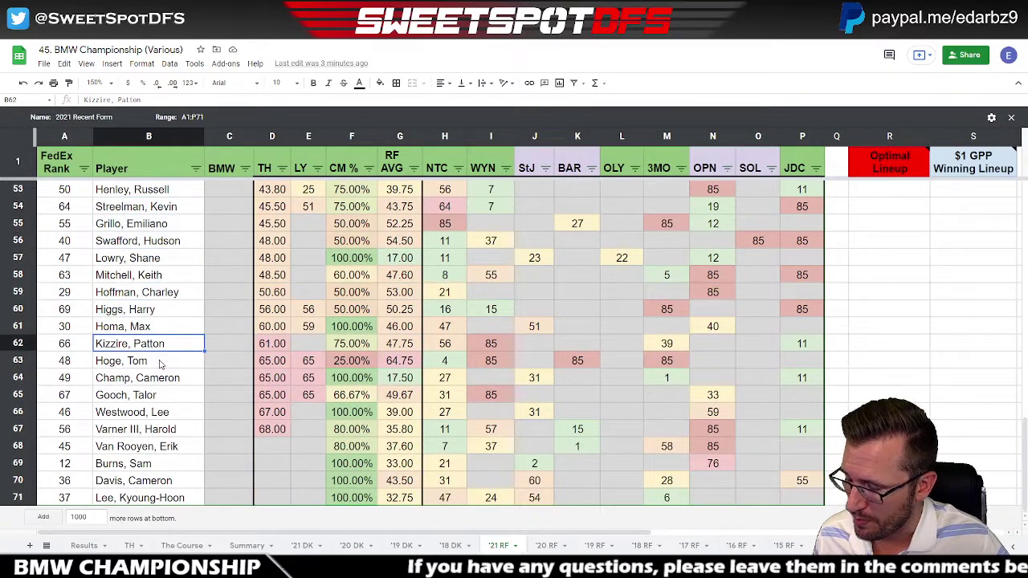
{"action": "left_click", "coordinate": [157, 384], "text": "ctrl"}
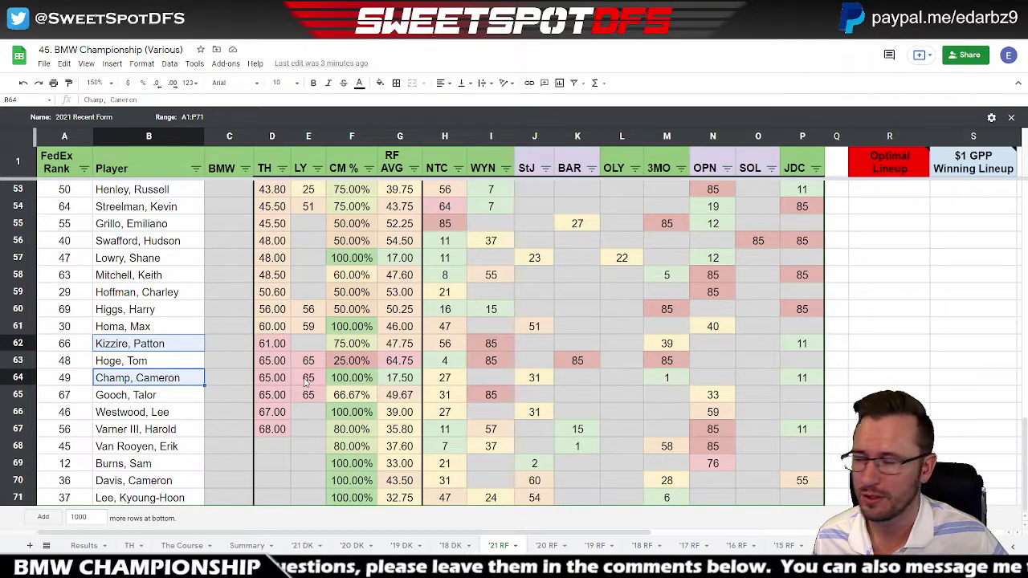
Highlight the TH and LY cells of the players in rows 63 to 65 instead of the names
{"action": "left_click", "coordinate": [275, 382]}
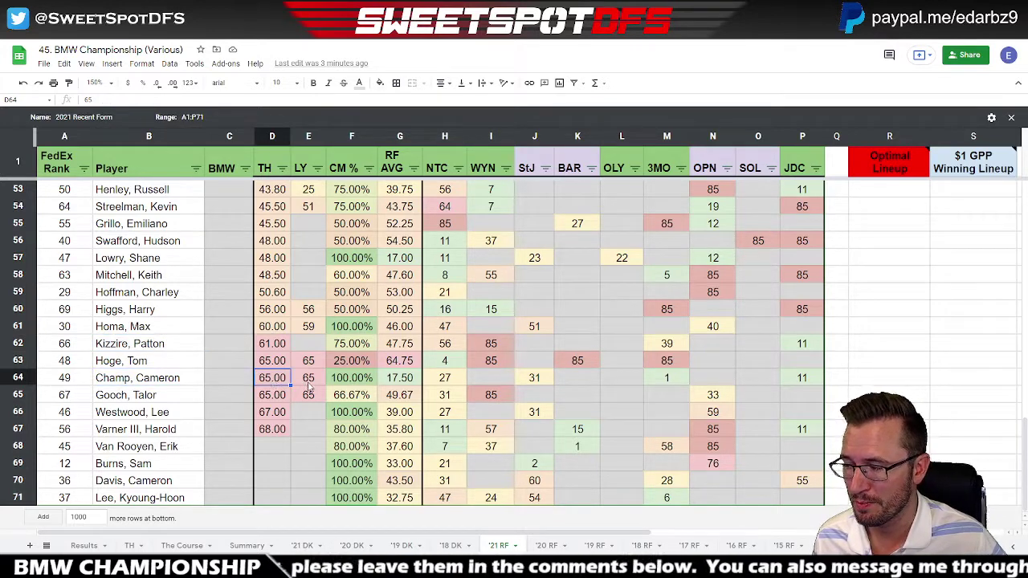
{"action": "left_click", "coordinate": [308, 382], "text": "shift"}
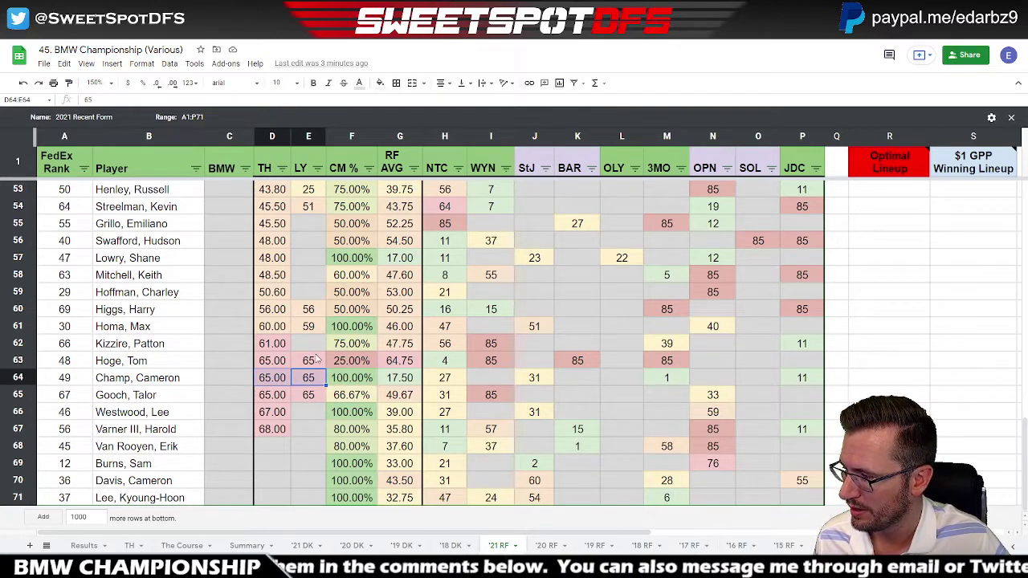
{"action": "left_click_drag", "start_coordinate": [315, 361], "coordinate": [285, 412]}
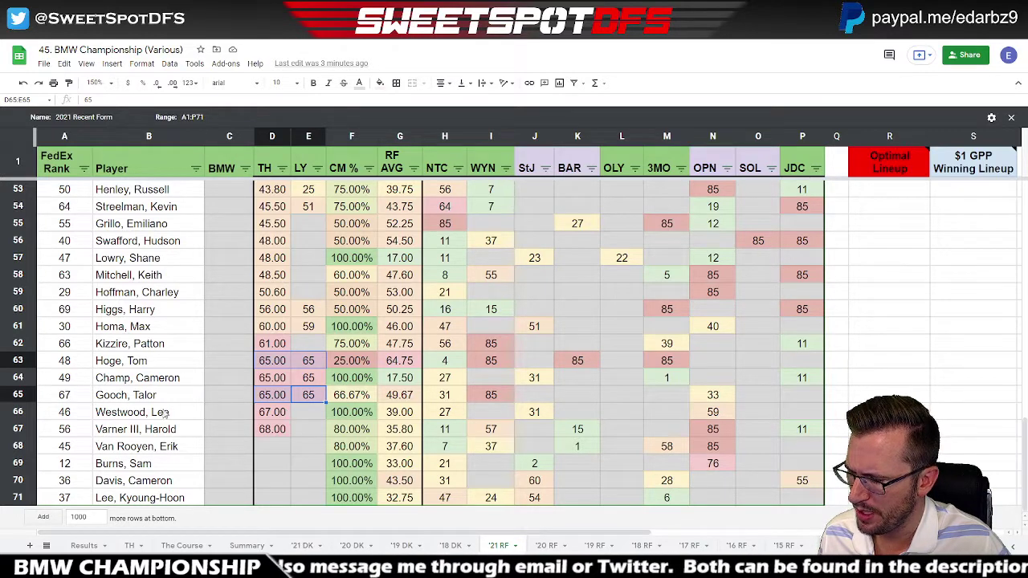
Highlight the player names in rows 68 to 71, and add the Course History DNP row to the highlighted rows on the Summary sheet
{"action": "left_click", "coordinate": [166, 448]}
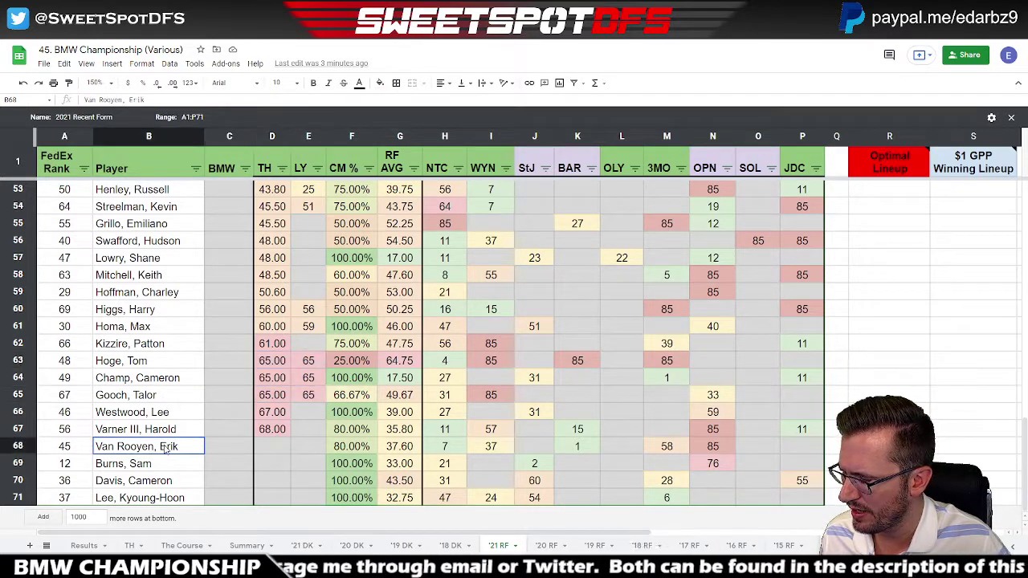
{"action": "left_click_drag", "start_coordinate": [166, 449], "coordinate": [168, 498]}
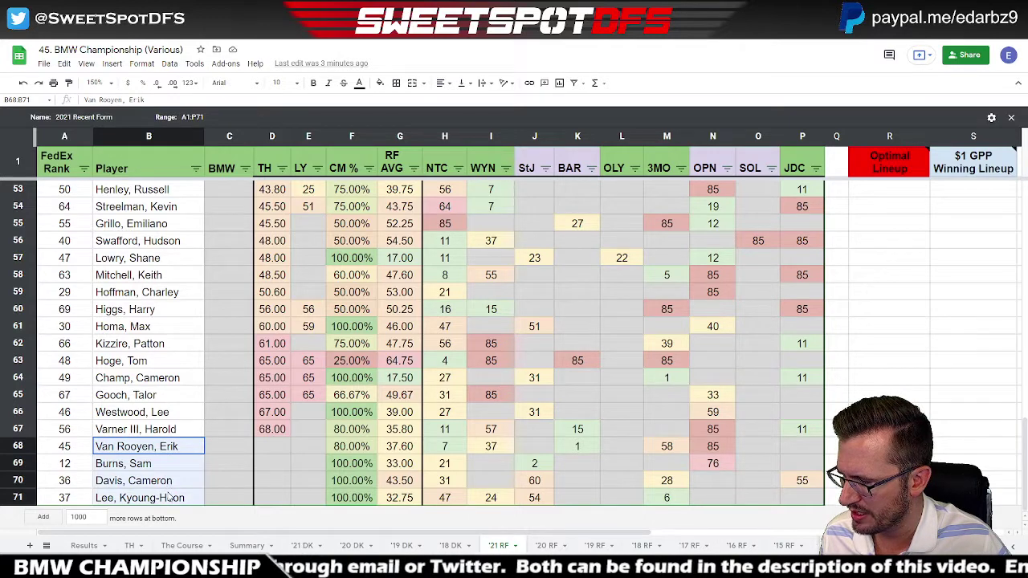
{"action": "left_click", "coordinate": [245, 545]}
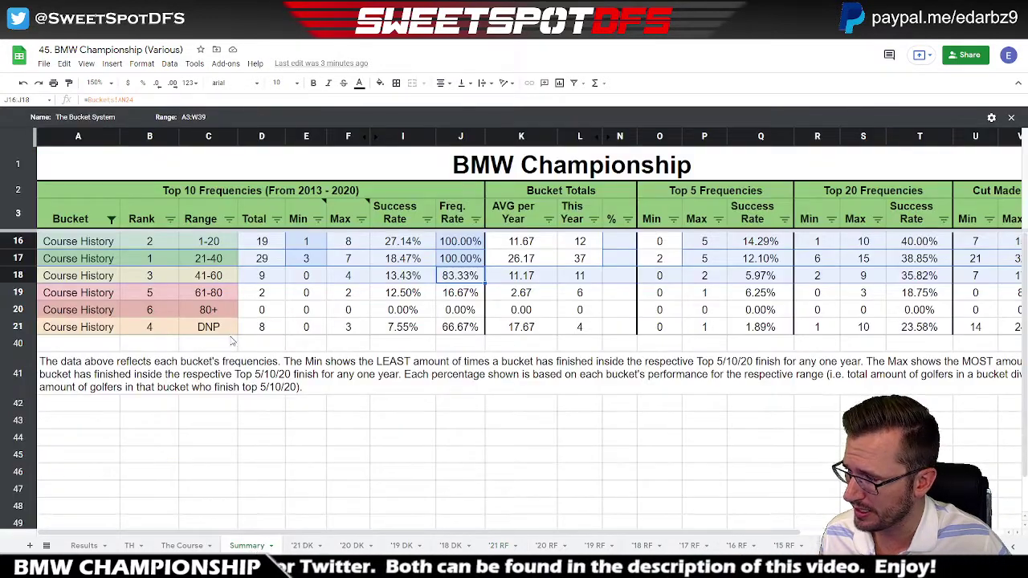
{"action": "left_click", "coordinate": [19, 326]}
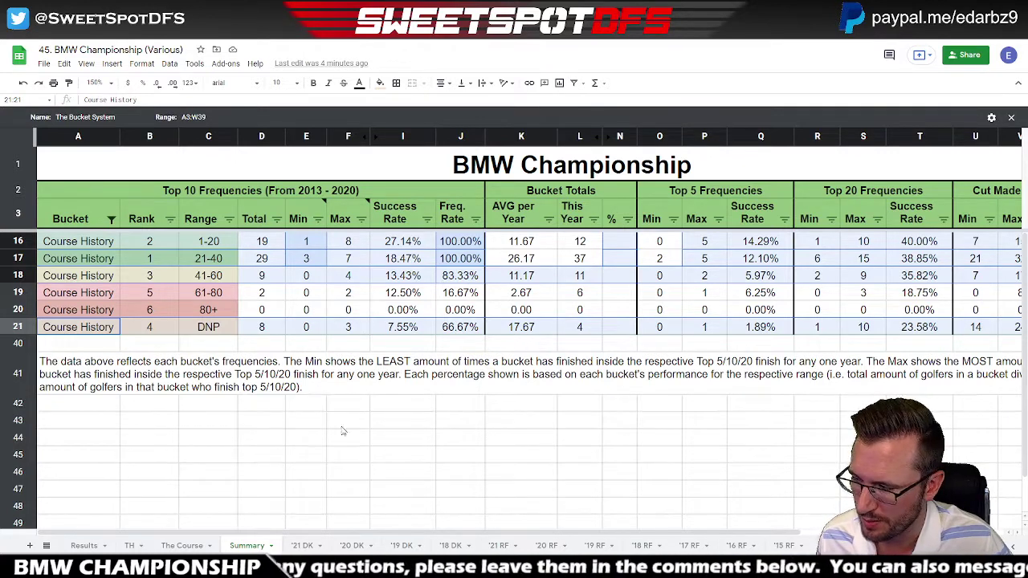
Filter the Bucket column to show only Recent Form instead of Course History
{"action": "left_click", "coordinate": [112, 219]}
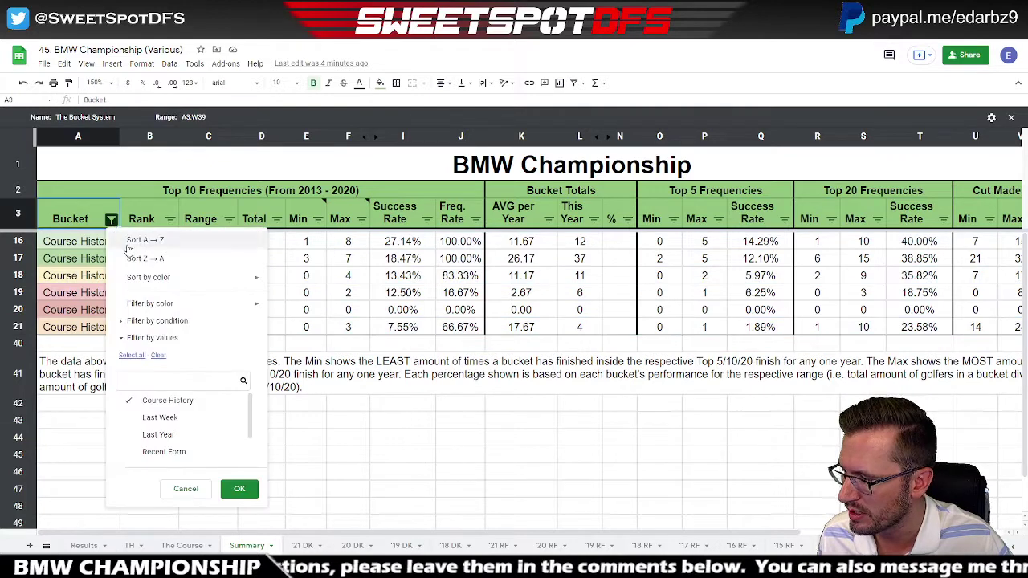
{"action": "left_click", "coordinate": [167, 401]}
{"action": "left_click", "coordinate": [163, 451]}
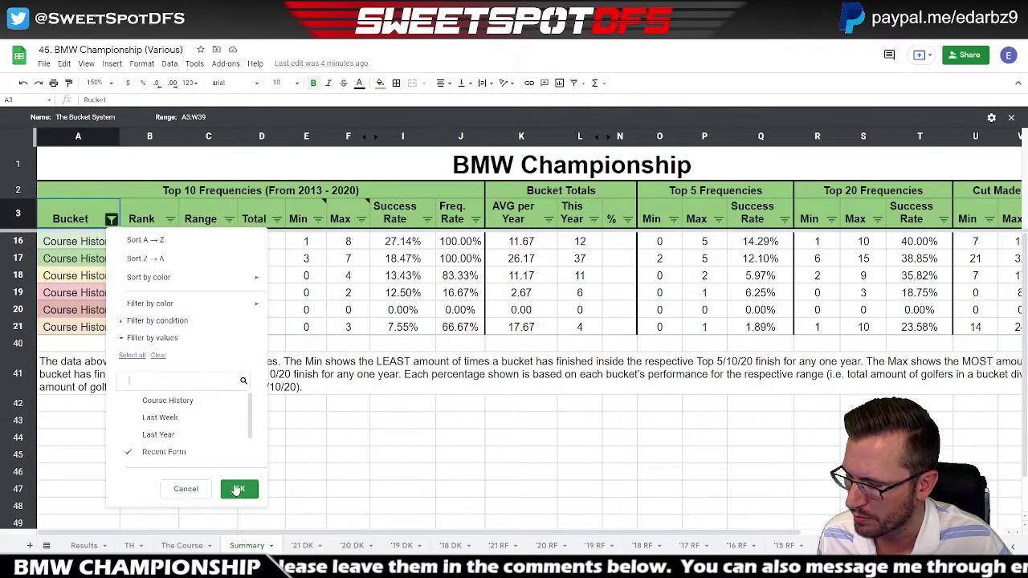
{"action": "left_click", "coordinate": [241, 489]}
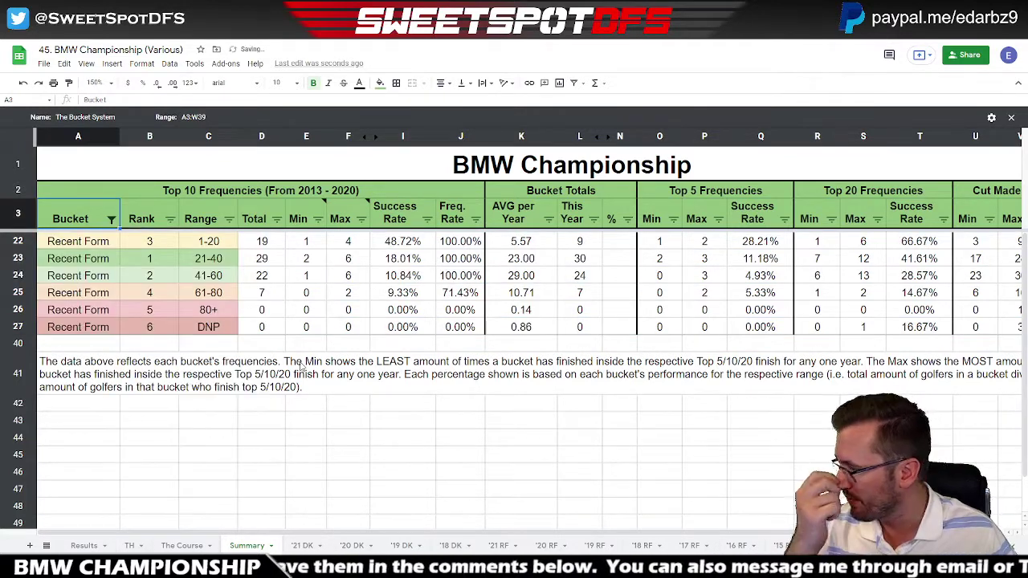
Highlight the Recent Form 21-40 row, leaving out its Top 10 Min and Top 5 Min cells
{"action": "left_click", "coordinate": [18, 259]}
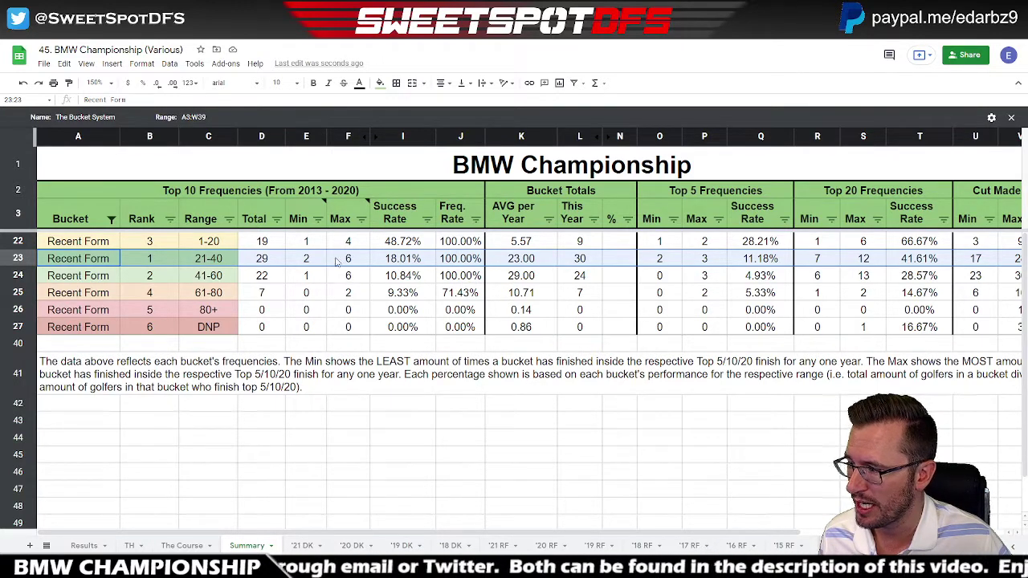
{"action": "left_click", "coordinate": [309, 263], "text": "shift"}
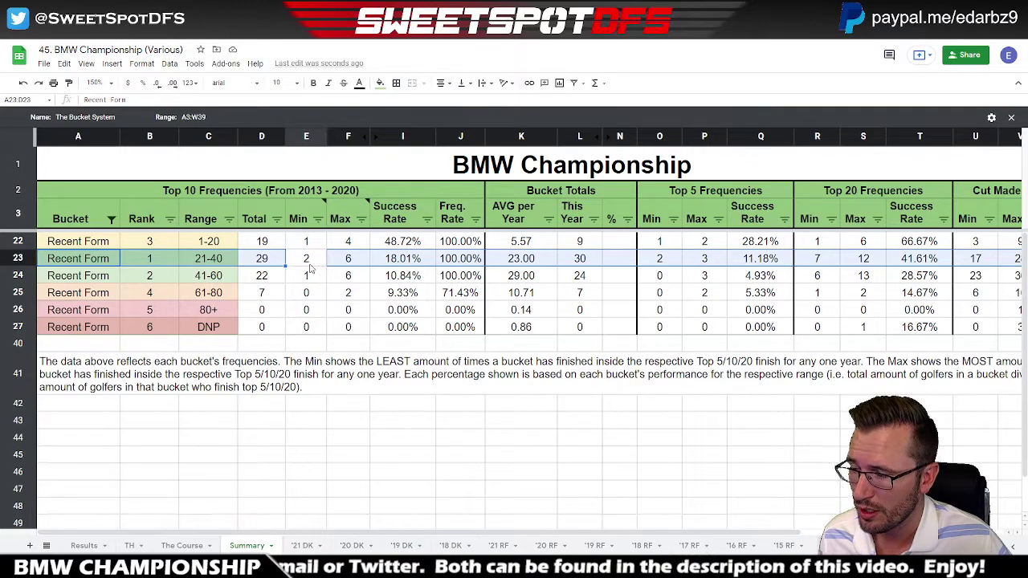
{"action": "left_click_drag", "start_coordinate": [334, 261], "coordinate": [657, 270]}
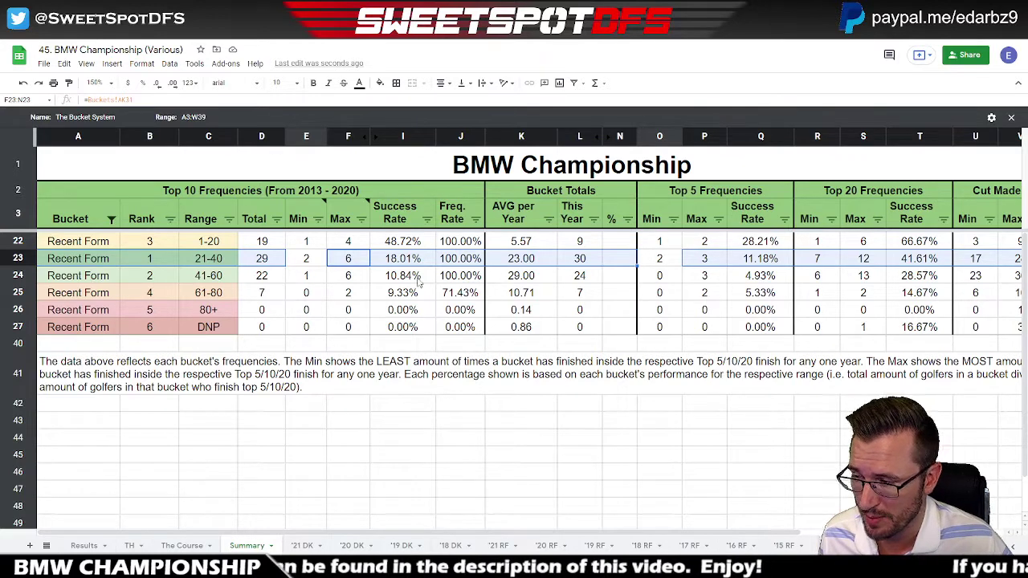
Highlight the Recent Form 41-60 row too, leaving out its Top 10 Min, AVG per Year, This Year and Top 5 Min cells
{"action": "left_click", "coordinate": [18, 276]}
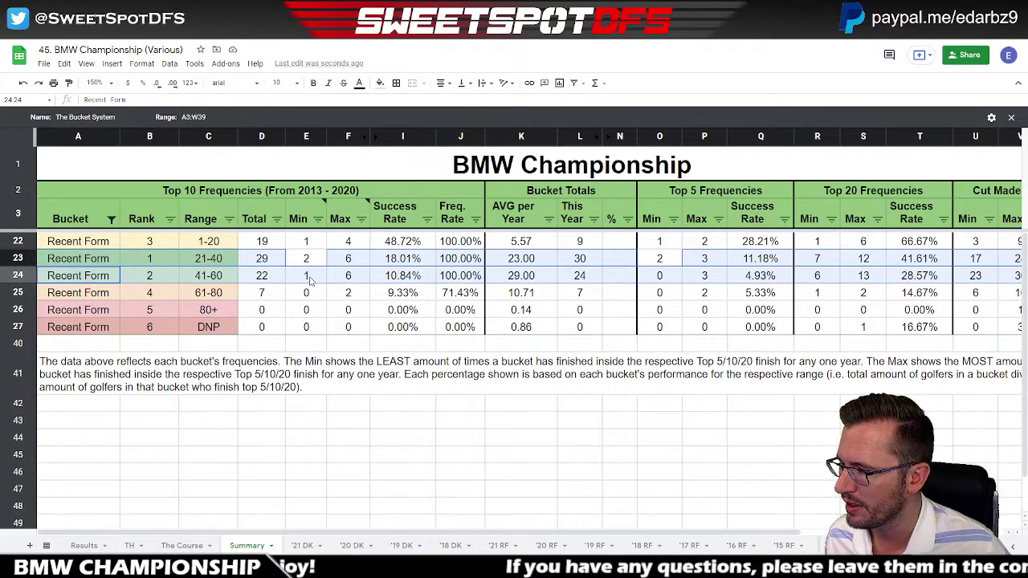
{"action": "key", "text": "shift+Right"}
{"action": "key", "text": "shift+Right"}
{"action": "key", "text": "shift+Right"}
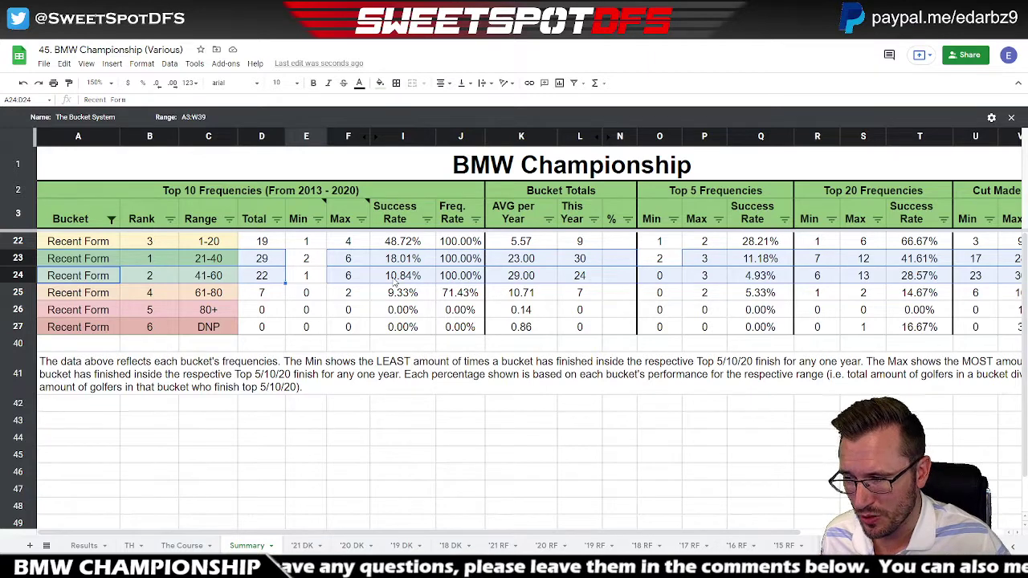
{"action": "left_click", "coordinate": [582, 279]}
{"action": "left_click", "coordinate": [528, 278]}
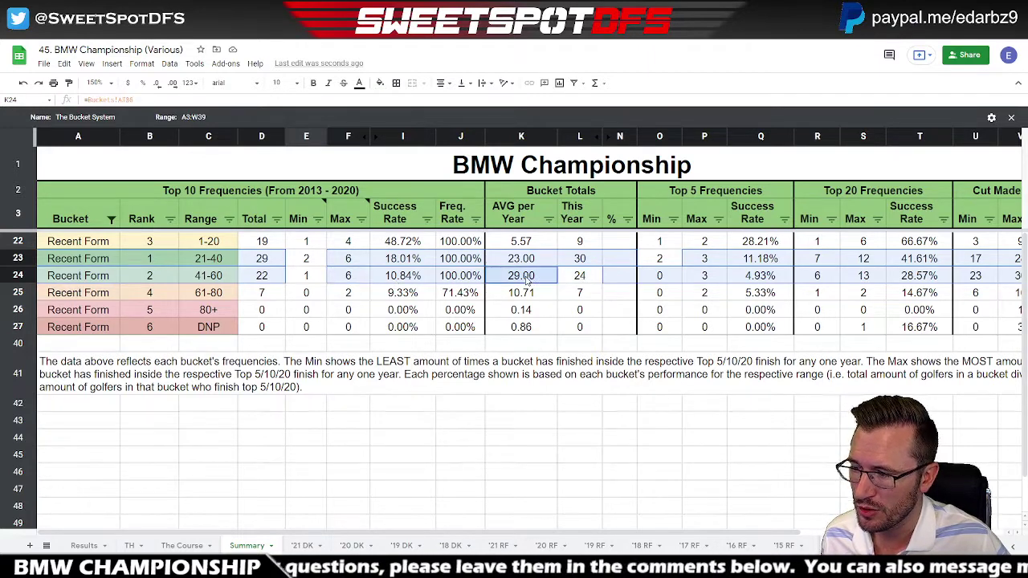
{"action": "key", "text": "Left"}
{"action": "key", "text": "Left"}
{"action": "key", "text": "Left"}
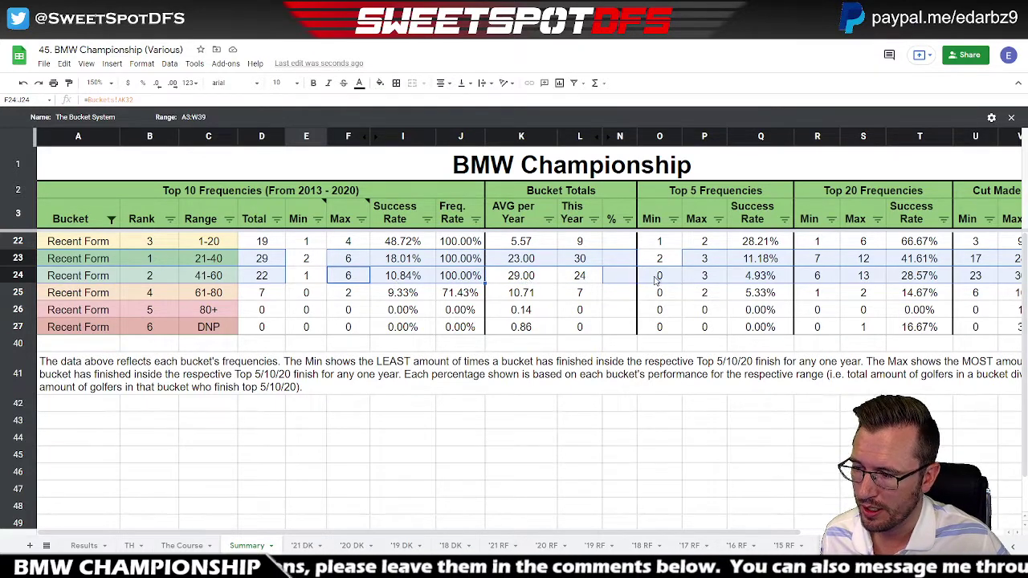
{"action": "left_click", "coordinate": [656, 278]}
{"action": "key", "text": "Left"}
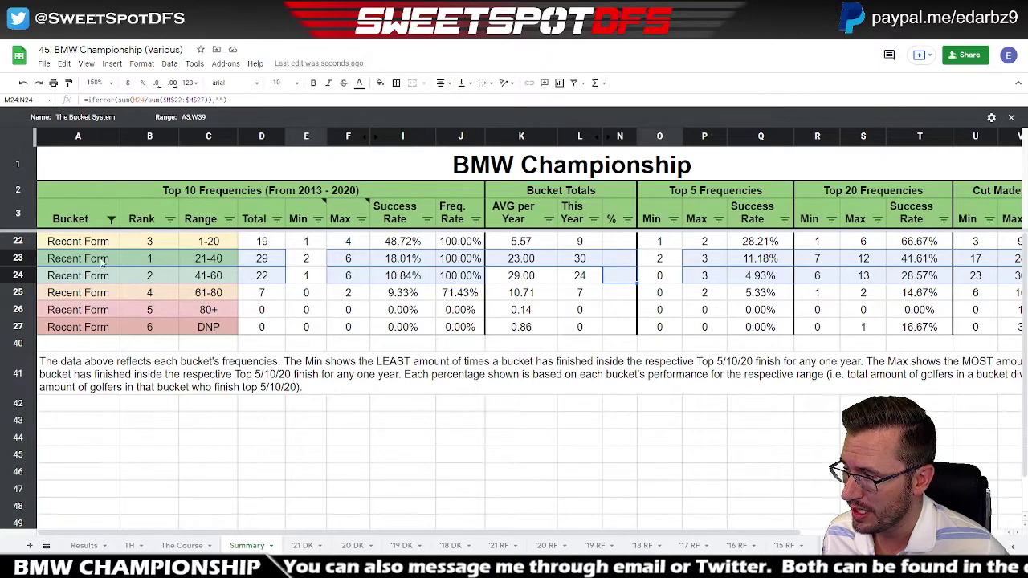
Add the Recent Form 1-20 row to the highlight, leaving out its Top 10 Min, Top 5 Min, AVG per Year and This Year cells
{"action": "left_click", "coordinate": [19, 239]}
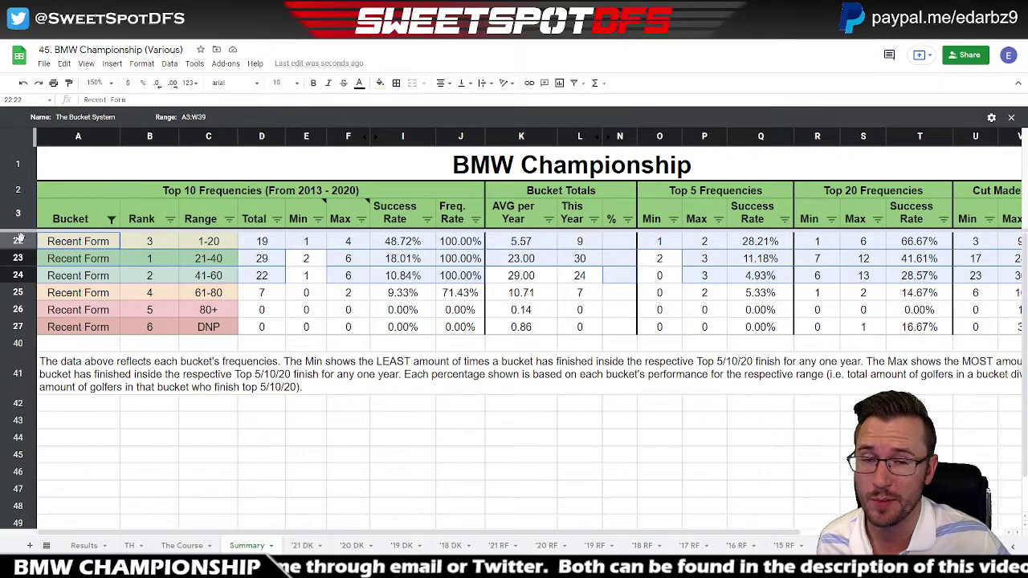
{"action": "left_click", "coordinate": [305, 241]}
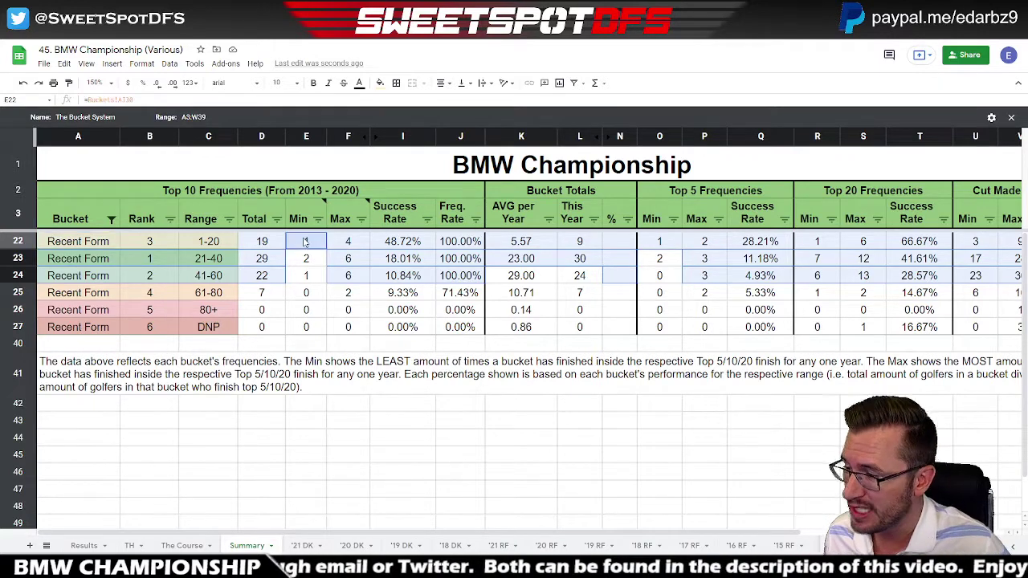
{"action": "left_click", "coordinate": [347, 241]}
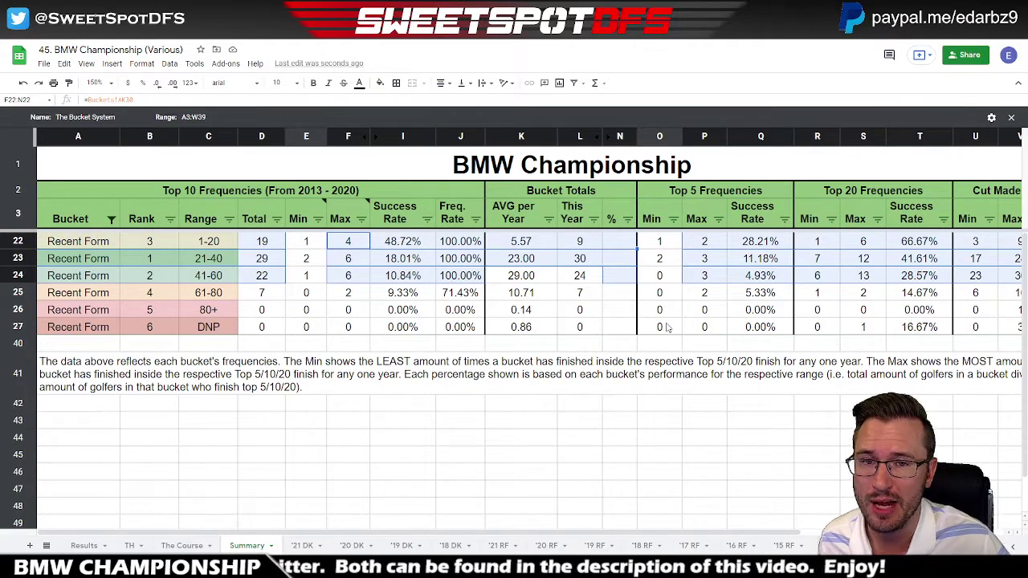
{"action": "left_click", "coordinate": [523, 246]}
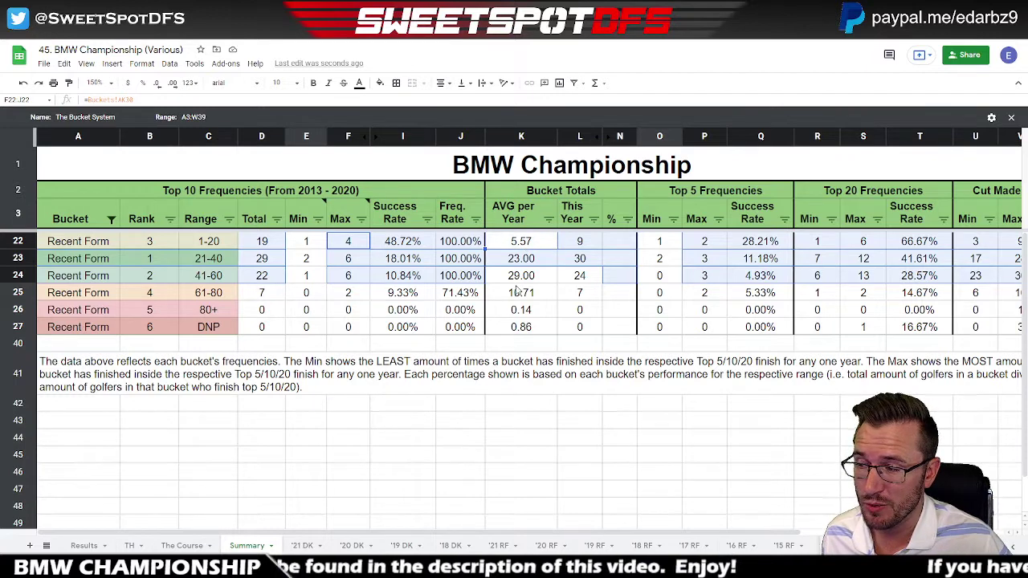
{"action": "left_click", "coordinate": [586, 245]}
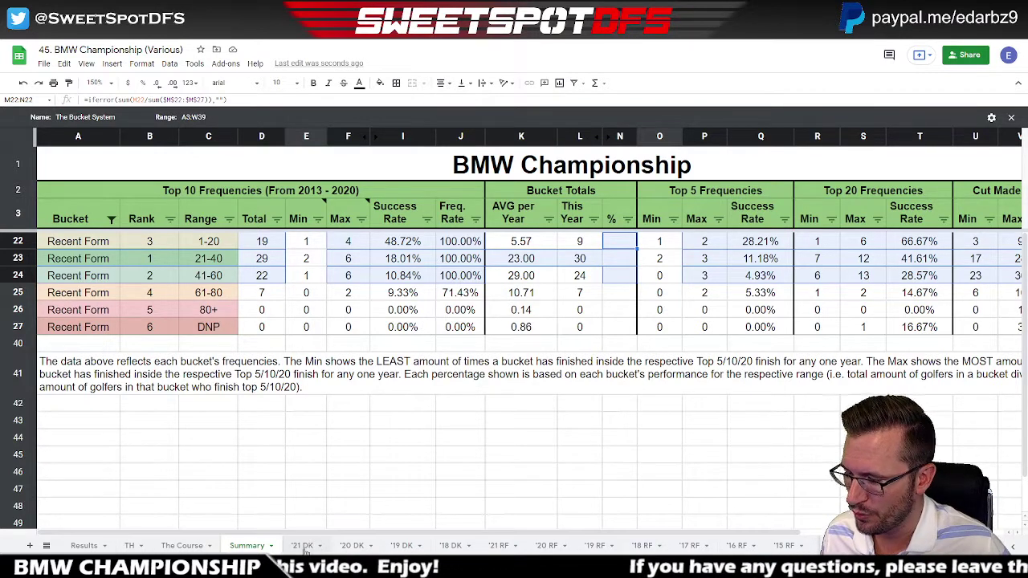
Sort the '21 RF sheet by RF AVG in ascending order
{"action": "left_click", "coordinate": [499, 546]}
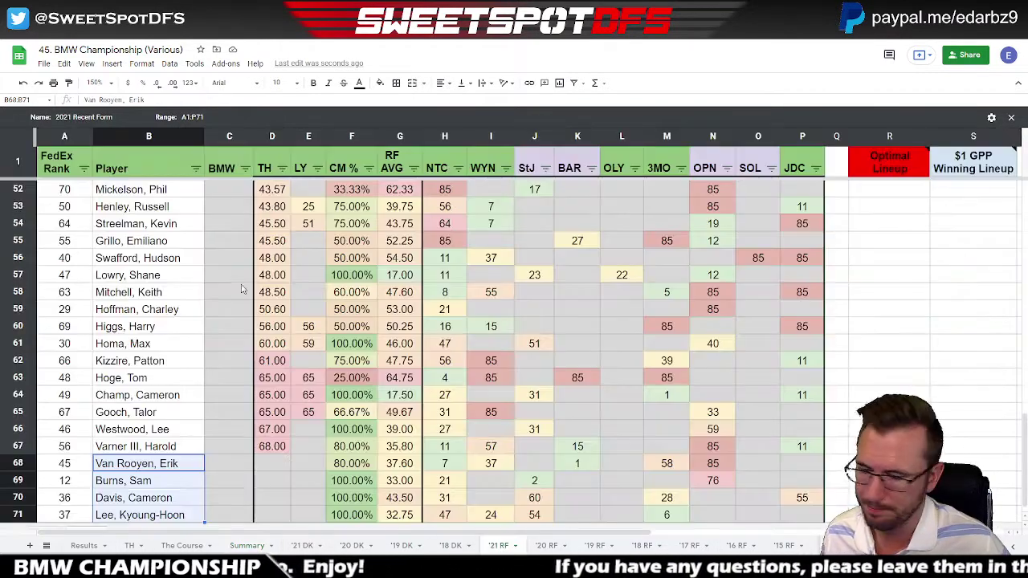
{"action": "left_click", "coordinate": [413, 168]}
{"action": "left_click", "coordinate": [390, 192]}
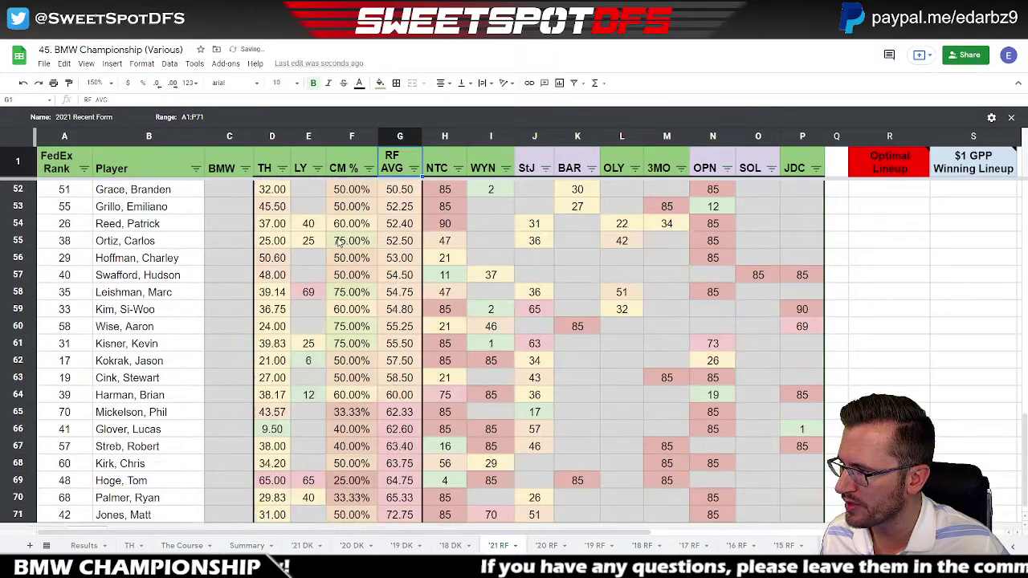
Highlight the player names in rows 11 to 40 and look over that RF AVG 20-40 group
{"action": "scroll", "coordinate": [340, 245], "scroll_direction": "up", "scroll_amount": 8}
{"action": "scroll", "coordinate": [340, 245], "scroll_direction": "up", "scroll_amount": 6}
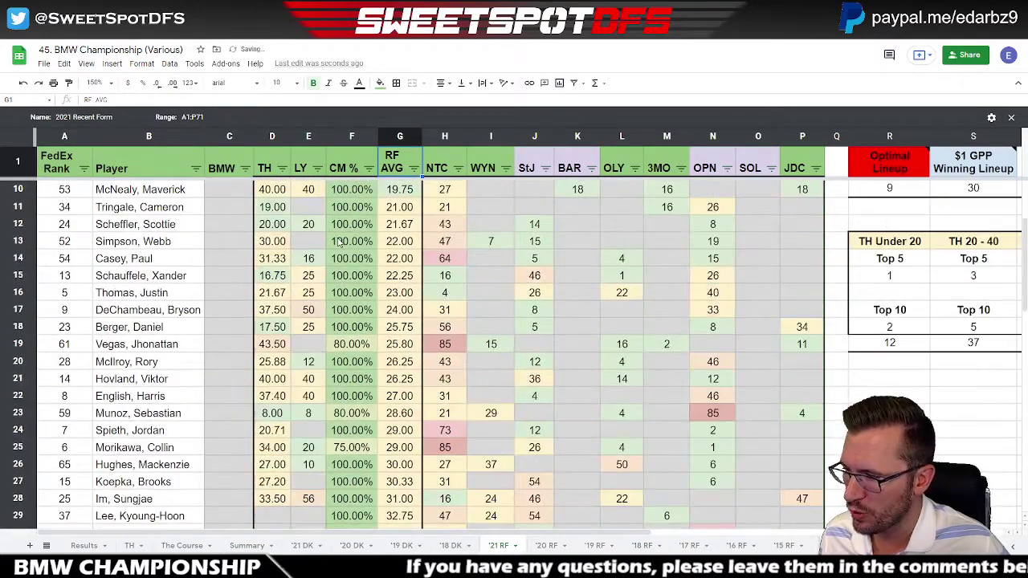
{"action": "left_click", "coordinate": [165, 210]}
{"action": "scroll", "coordinate": [195, 348], "scroll_direction": "down", "scroll_amount": 5}
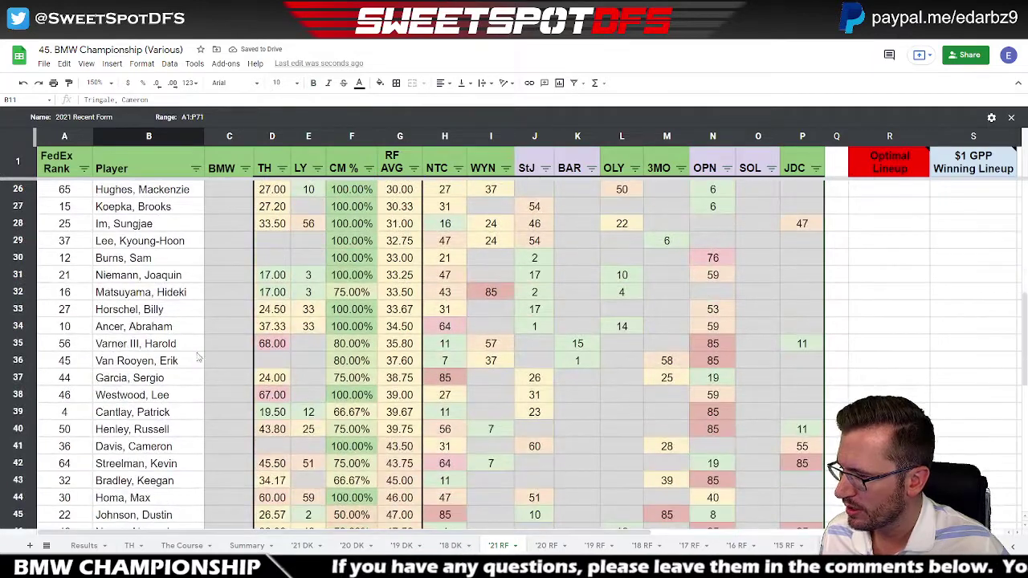
{"action": "left_click", "coordinate": [170, 433], "text": "shift"}
{"action": "scroll", "coordinate": [181, 378], "scroll_direction": "up", "scroll_amount": 4}
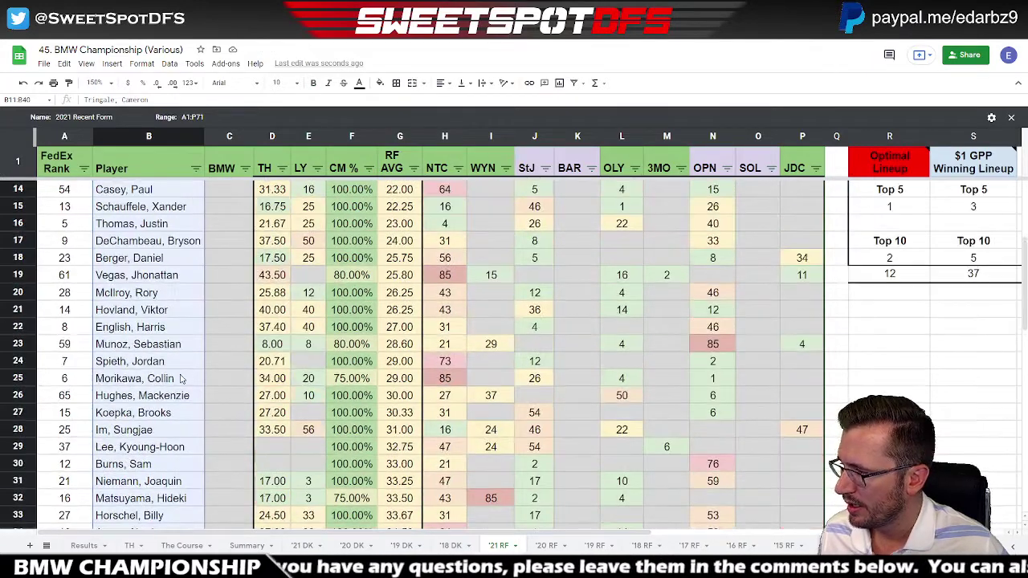
{"action": "scroll", "coordinate": [181, 378], "scroll_direction": "up", "scroll_amount": 1}
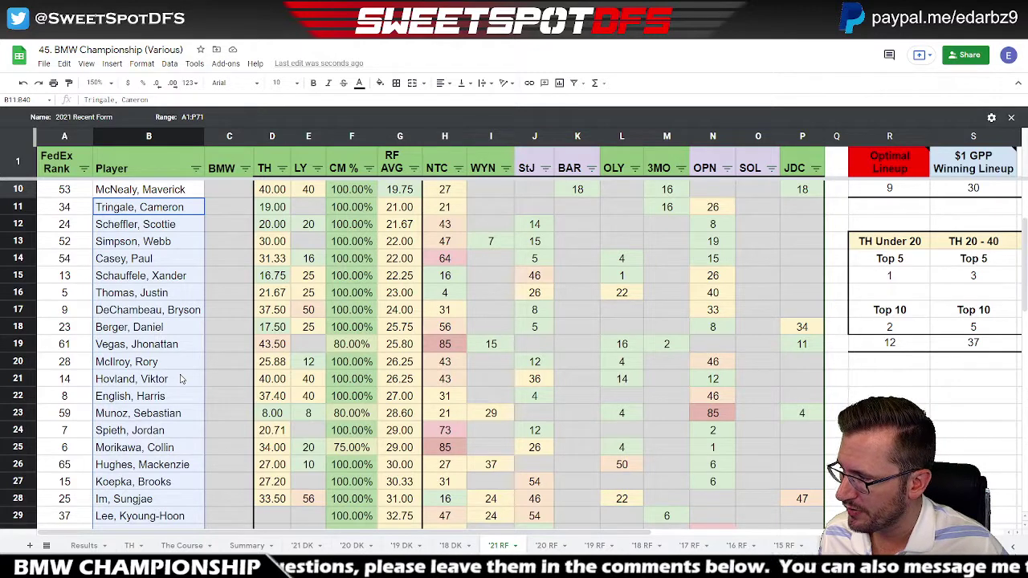
{"action": "scroll", "coordinate": [180, 379], "scroll_direction": "down", "scroll_amount": 1}
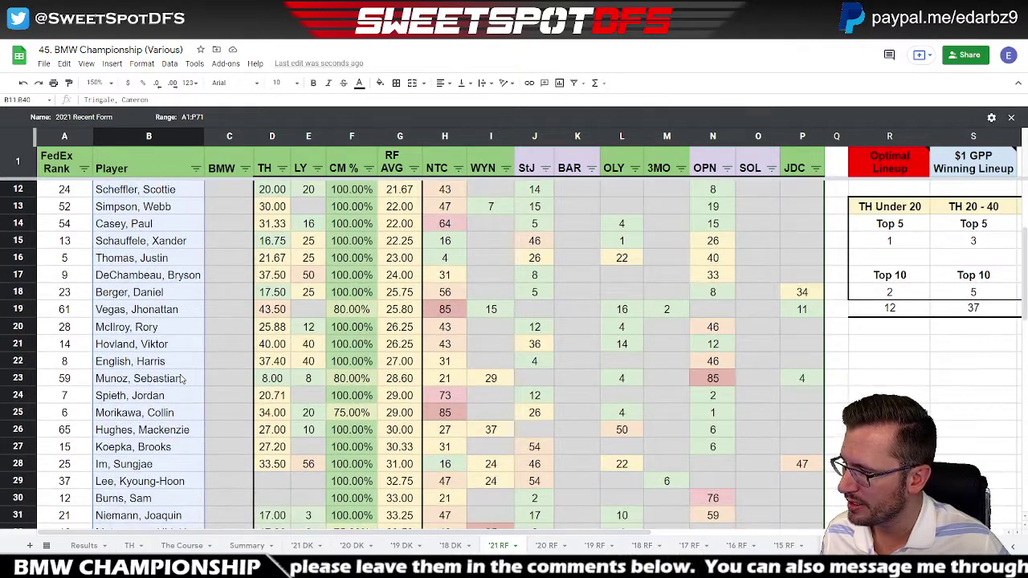
{"action": "scroll", "coordinate": [181, 379], "scroll_direction": "down", "scroll_amount": 1}
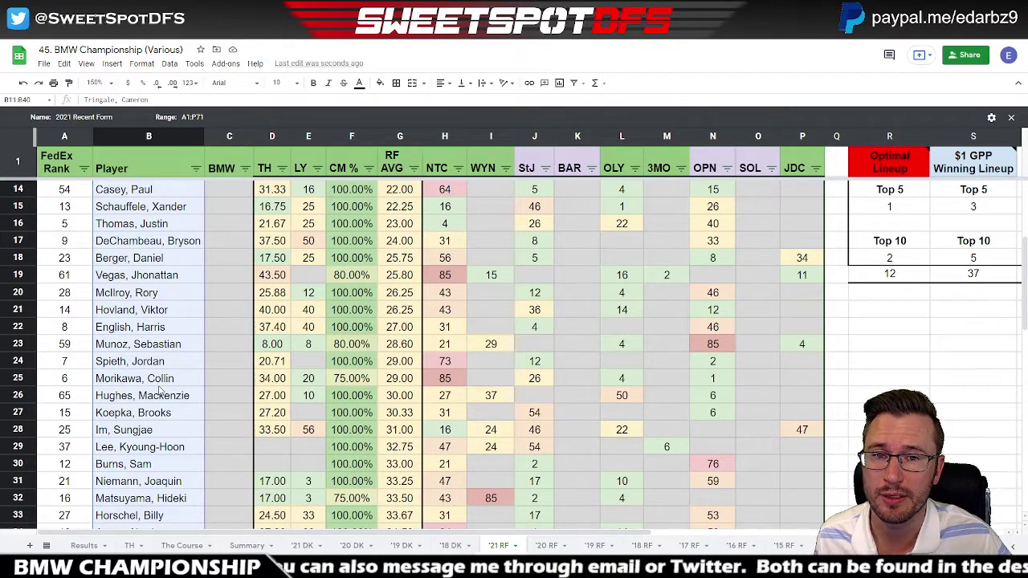
{"action": "scroll", "coordinate": [160, 390], "scroll_direction": "up", "scroll_amount": 4}
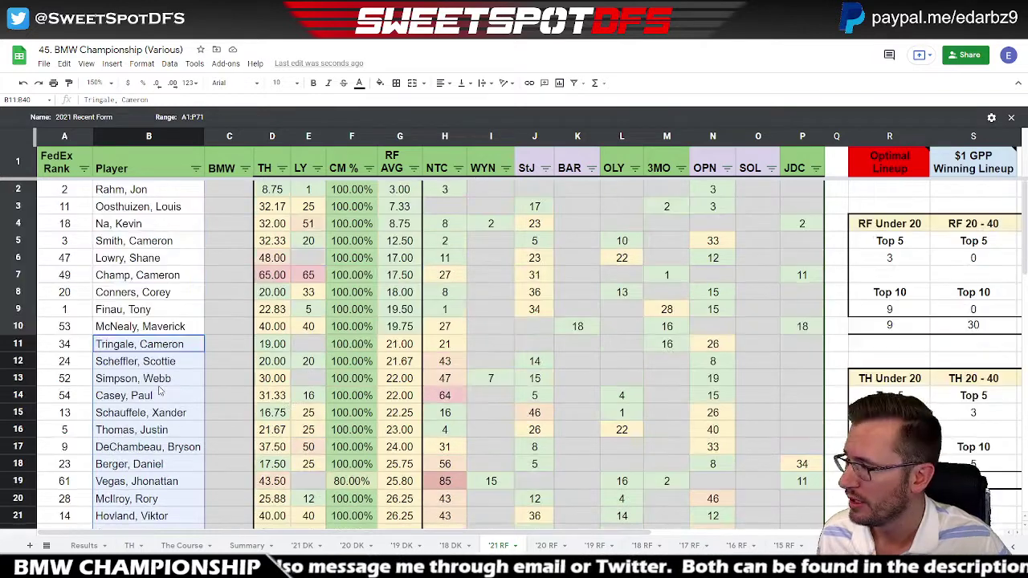
Highlight the player names in rows 41 to 64, the RF AVG 40-60 group
{"action": "scroll", "coordinate": [160, 391], "scroll_direction": "down", "scroll_amount": 8}
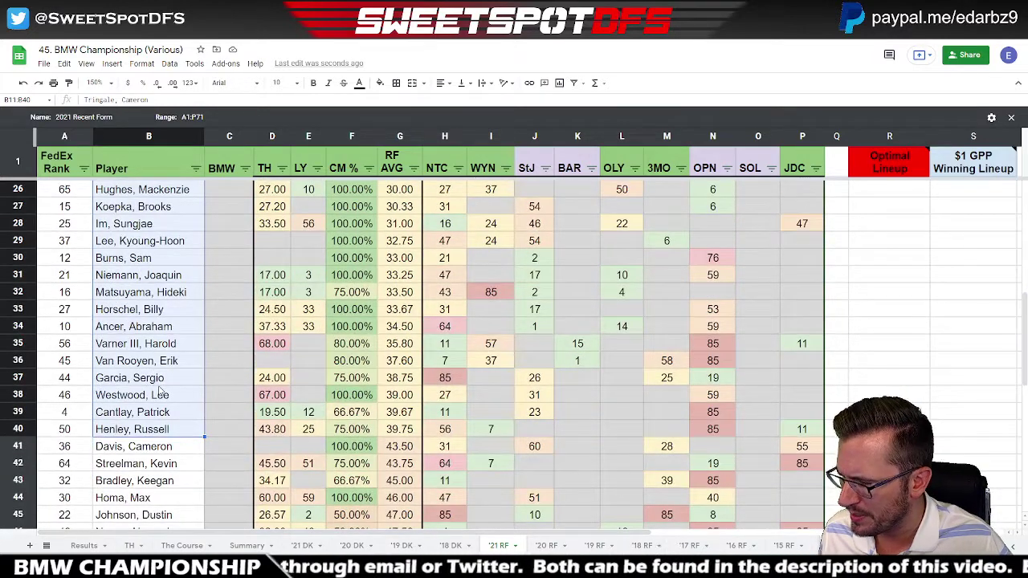
{"action": "scroll", "coordinate": [160, 390], "scroll_direction": "down", "scroll_amount": 3}
{"action": "left_click", "coordinate": [176, 313]}
{"action": "scroll", "coordinate": [174, 337], "scroll_direction": "down", "scroll_amount": 4}
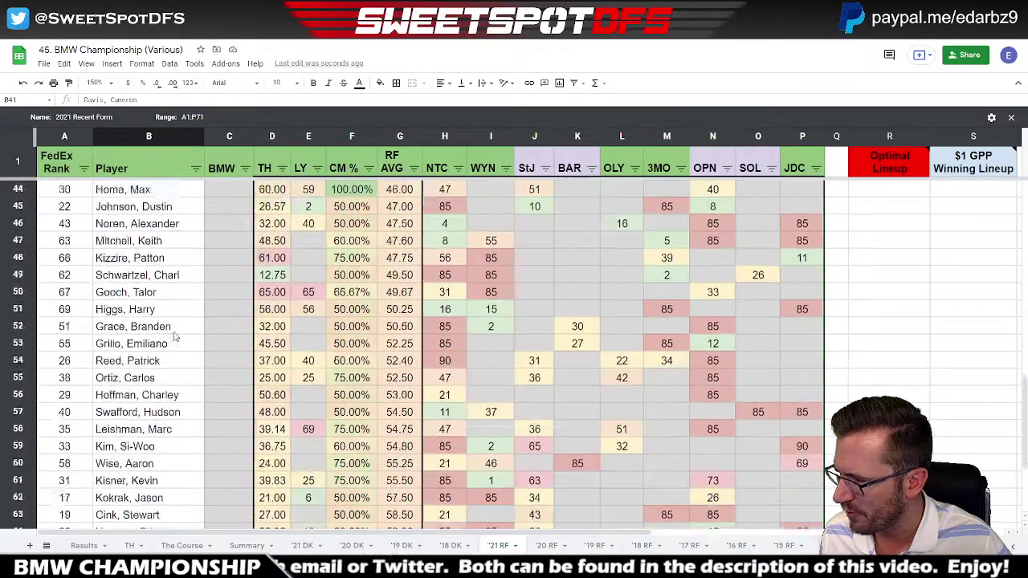
{"action": "scroll", "coordinate": [174, 337], "scroll_direction": "down", "scroll_amount": 1}
{"action": "left_click", "coordinate": [147, 501], "text": "shift"}
{"action": "scroll", "coordinate": [171, 329], "scroll_direction": "up", "scroll_amount": 3}
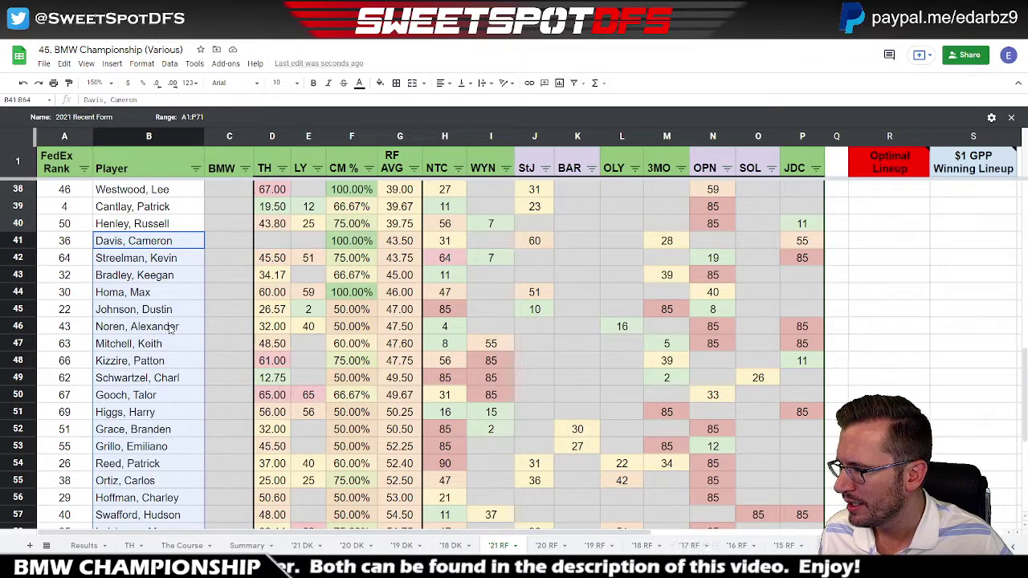
Unhighlight the player names in rows 45 and 54
{"action": "left_click", "coordinate": [160, 298], "text": "shift"}
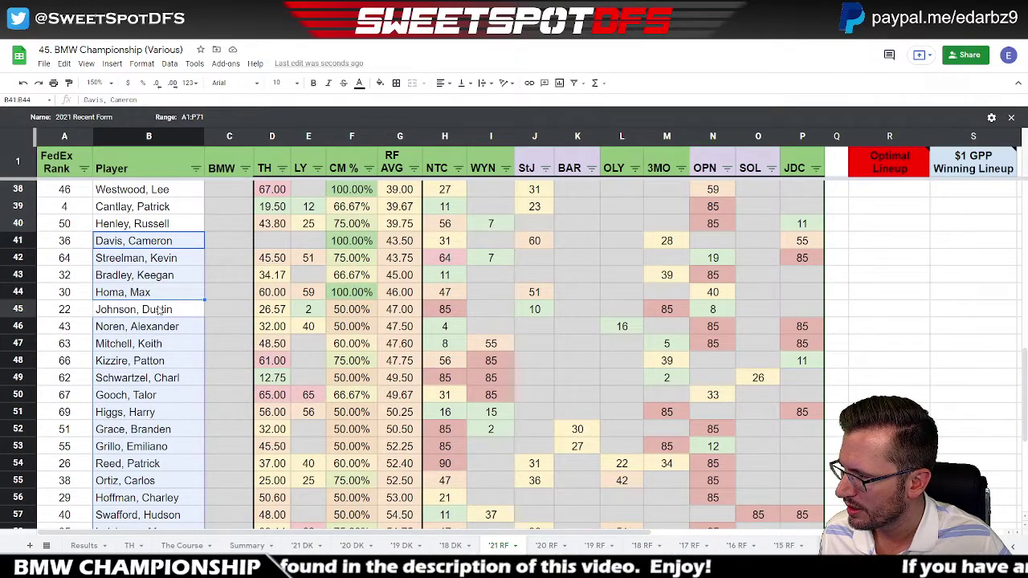
{"action": "scroll", "coordinate": [161, 309], "scroll_direction": "down", "scroll_amount": 3}
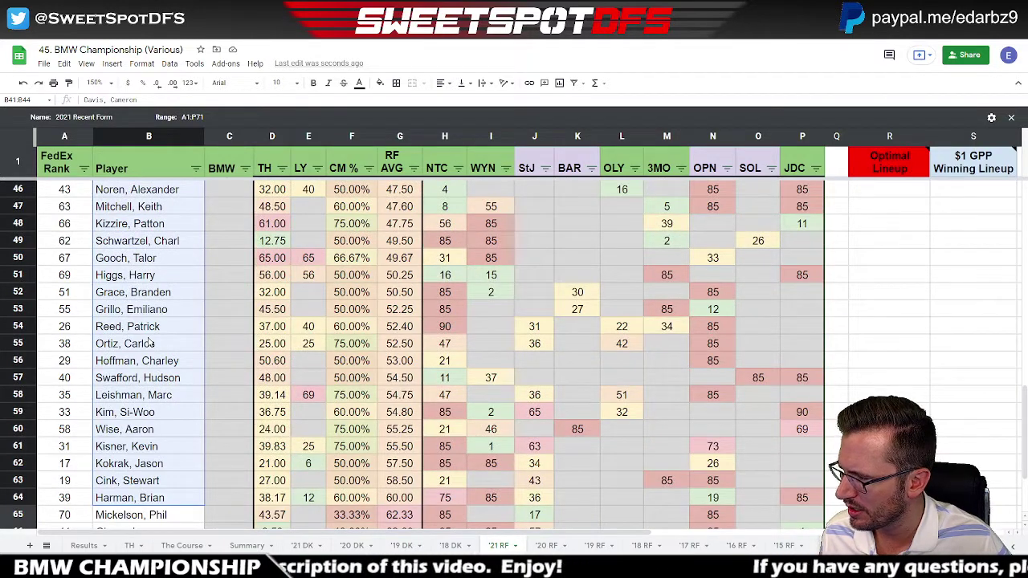
{"action": "left_click", "coordinate": [155, 329], "text": "shift"}
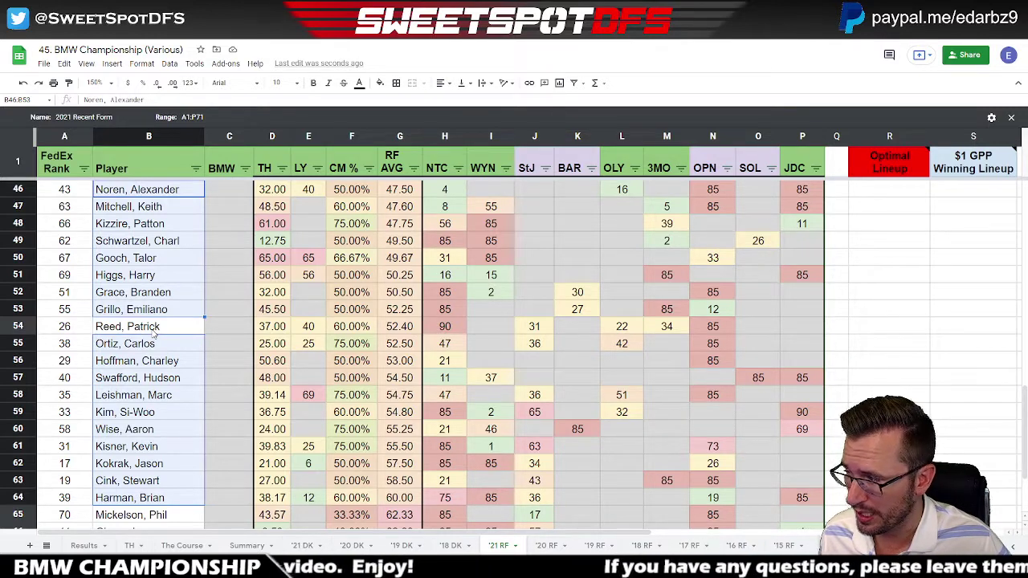
Unhighlight the player name in row 62 and look over the remaining highlighted RF AVG 40-60 group
{"action": "left_click", "coordinate": [156, 344]}
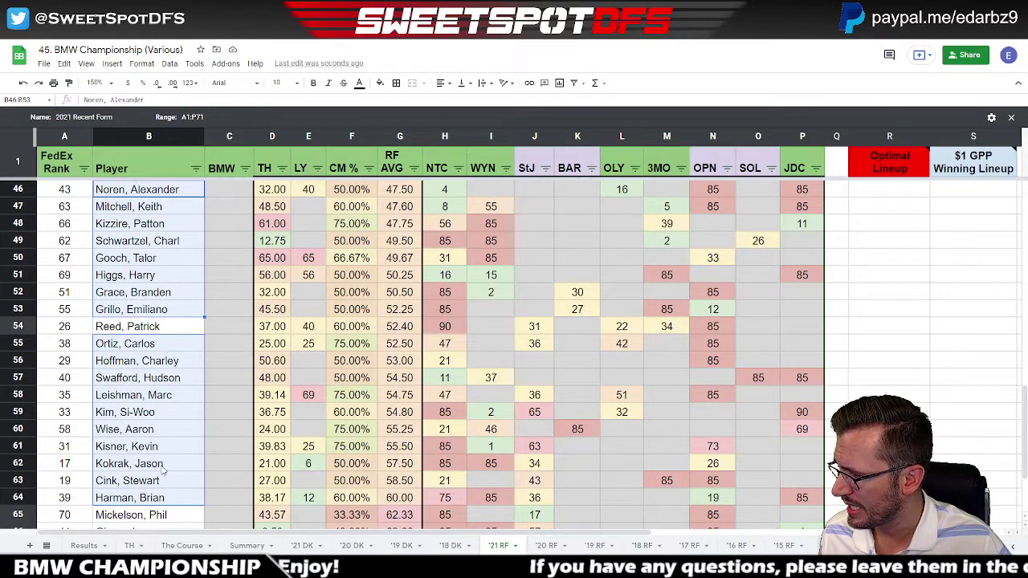
{"action": "left_click", "coordinate": [163, 466], "text": "shift"}
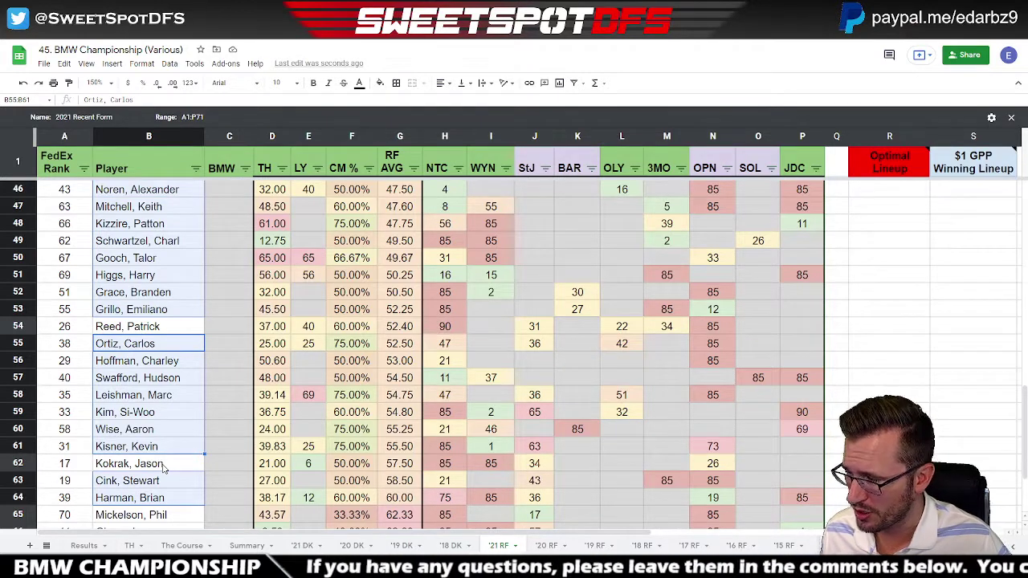
{"action": "scroll", "coordinate": [163, 469], "scroll_direction": "up", "scroll_amount": 2}
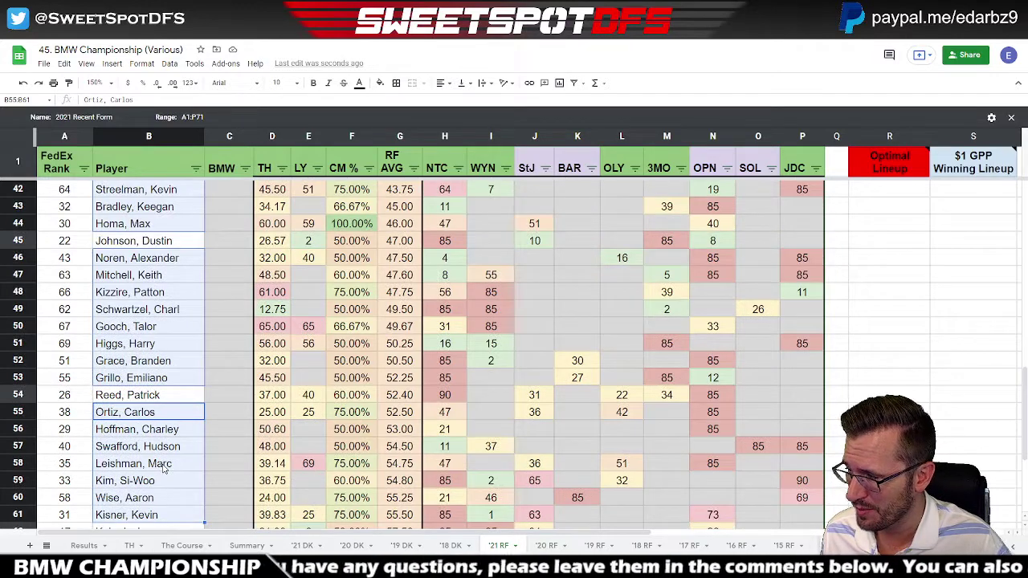
{"action": "scroll", "coordinate": [163, 469], "scroll_direction": "up", "scroll_amount": 1}
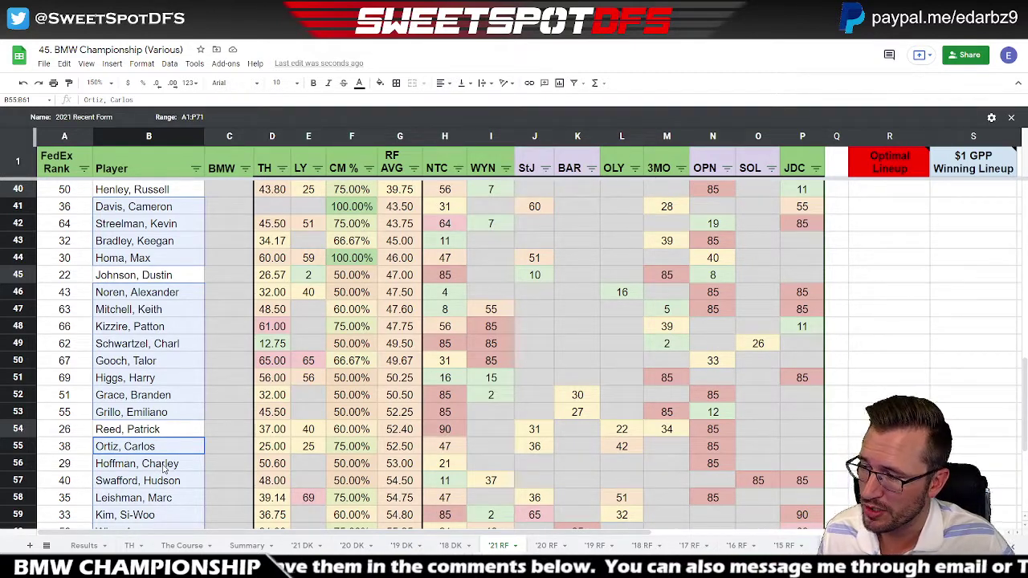
Check the Recent Form bucket frequencies on the Summary sheet and return to the '21 RF sheet
{"action": "left_click", "coordinate": [241, 546]}
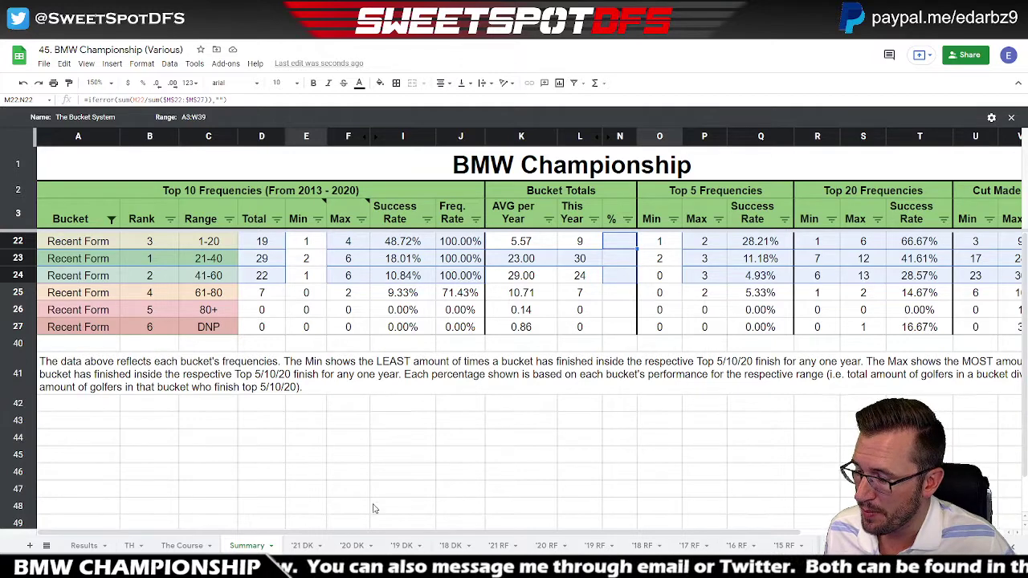
{"action": "left_click", "coordinate": [302, 545]}
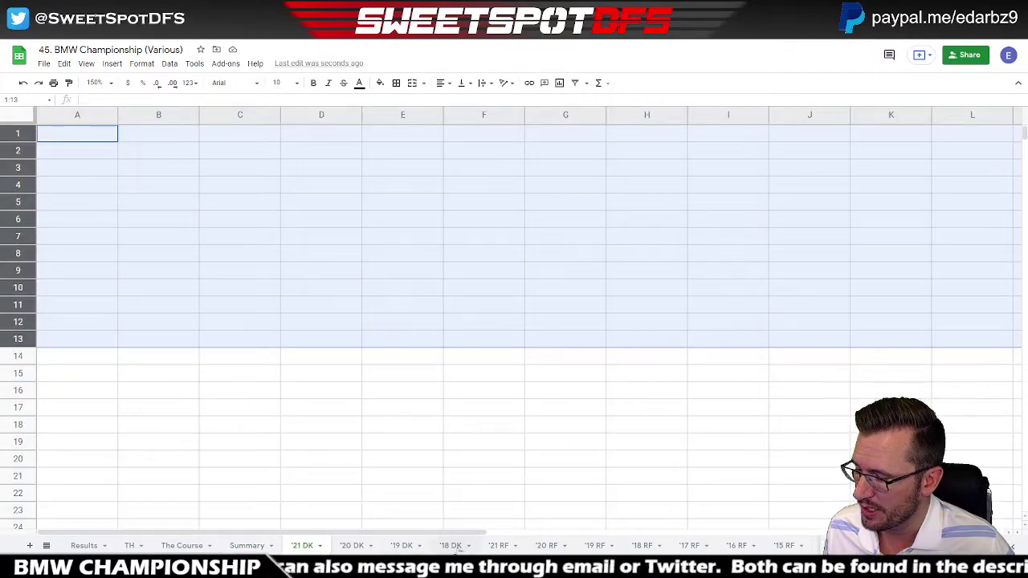
{"action": "left_click", "coordinate": [501, 545]}
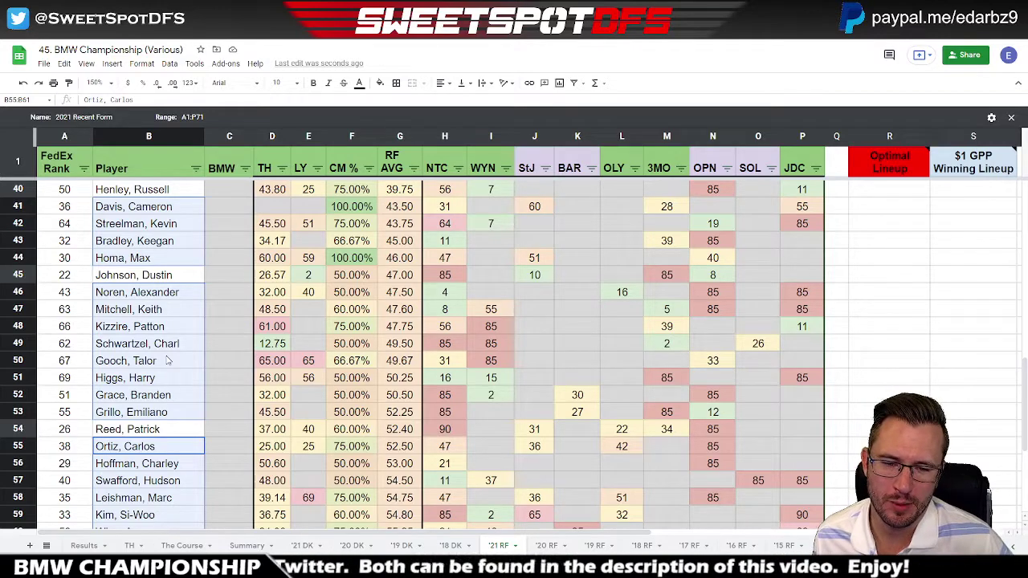
Highlight the player names in rows 2 to 10, the RF AVG under 20 group, leaving out rows 7 and 10
{"action": "scroll", "coordinate": [136, 358], "scroll_direction": "up", "scroll_amount": 10}
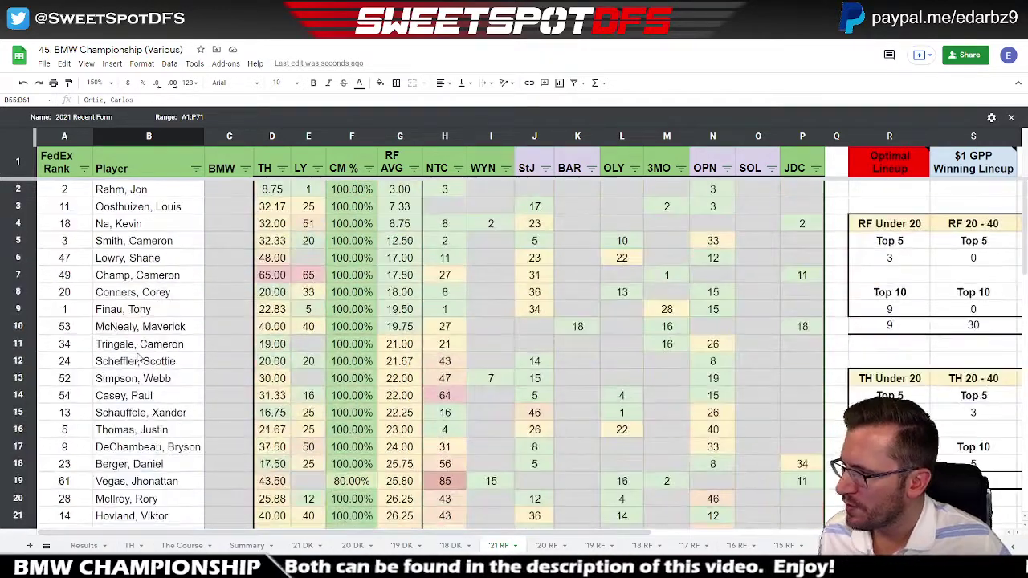
{"action": "left_click", "coordinate": [168, 197]}
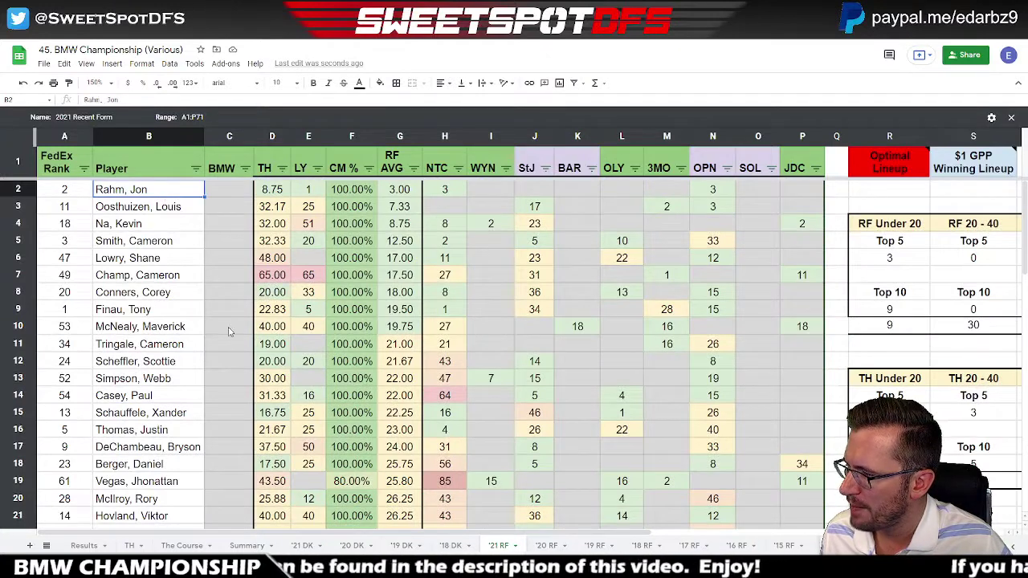
{"action": "left_click", "coordinate": [173, 331], "text": "shift"}
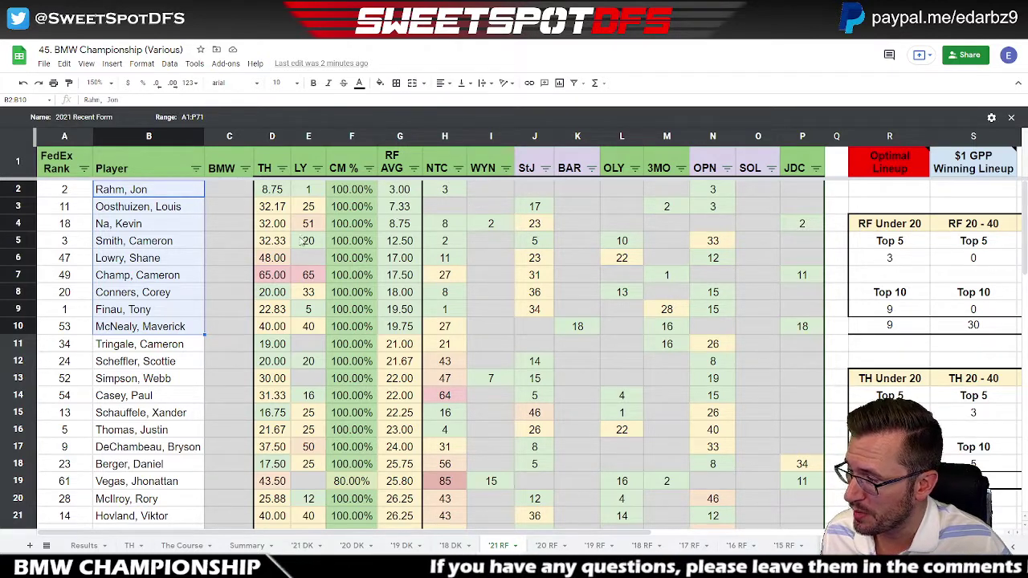
{"action": "left_click", "coordinate": [162, 264], "text": "shift"}
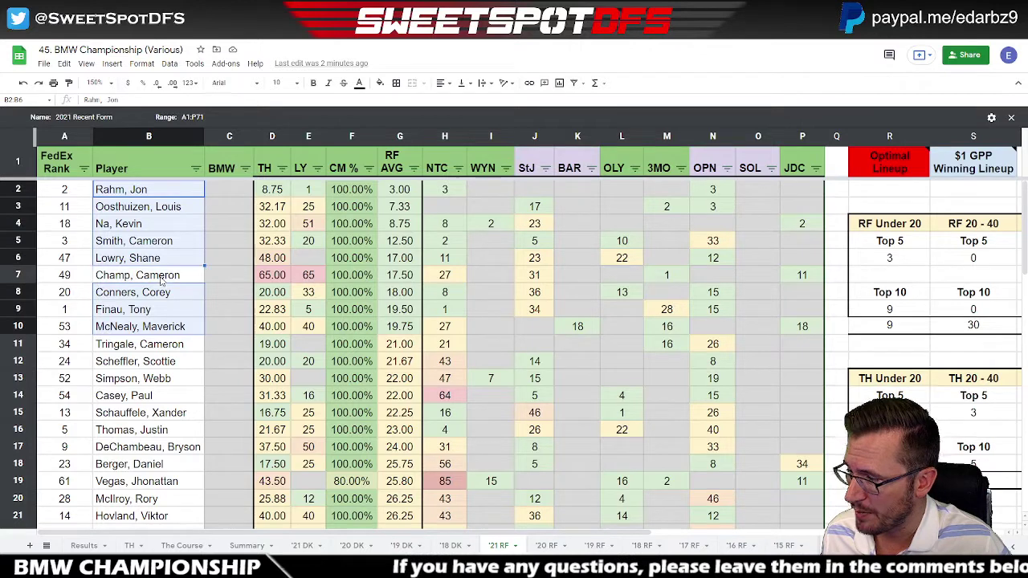
{"action": "left_click", "coordinate": [163, 330]}
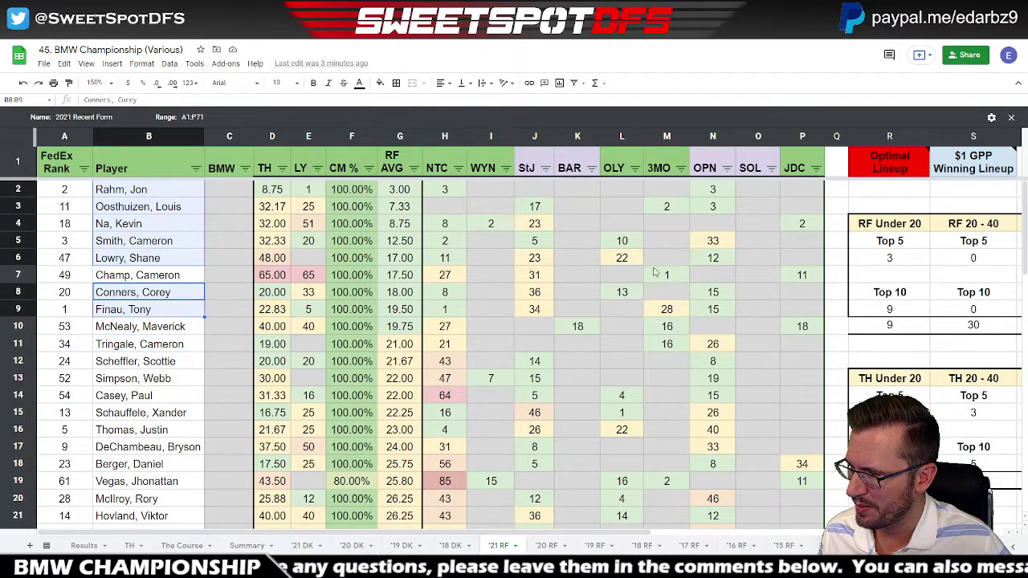
Clear the 3MO result in row 7 to test its effect on RF AVG, and undo the deletion
{"action": "left_click", "coordinate": [676, 279]}
{"action": "key", "text": "Delete"}
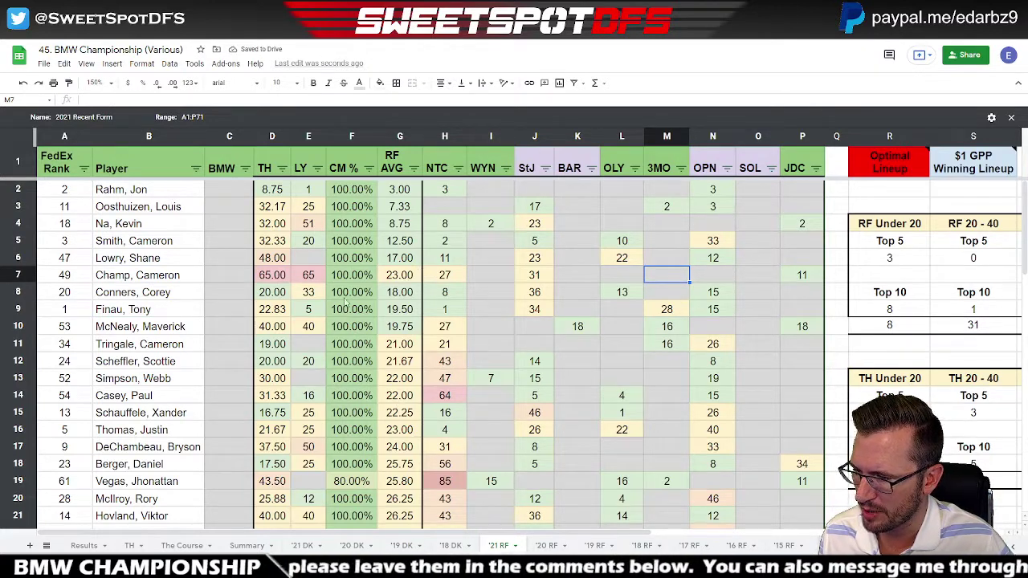
{"action": "left_click", "coordinate": [23, 83]}
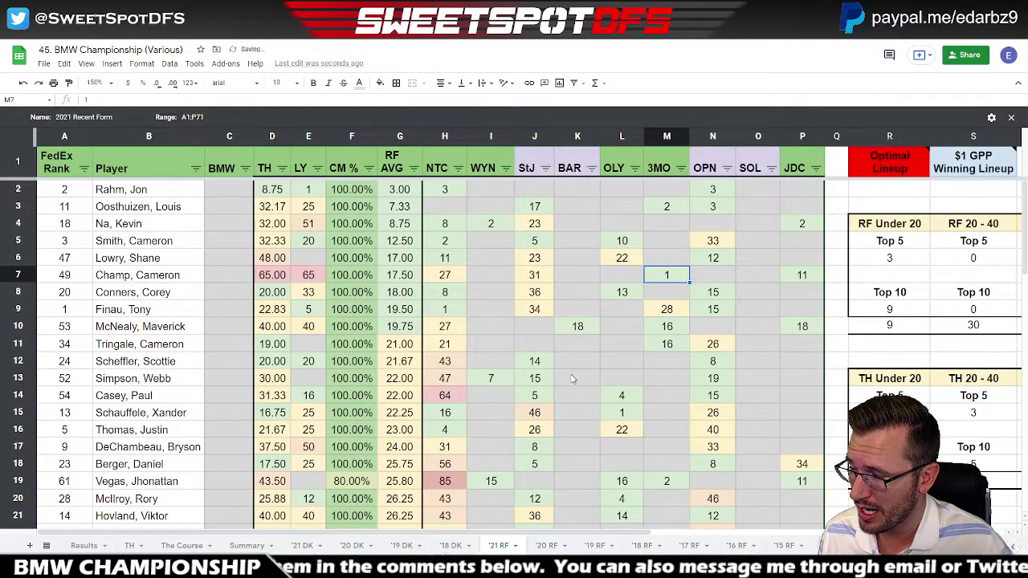
Review the row 7 player's NTC result, then the RF AVG under 20 players in rows 2 to 10, singling out row 10
{"action": "left_click", "coordinate": [156, 278]}
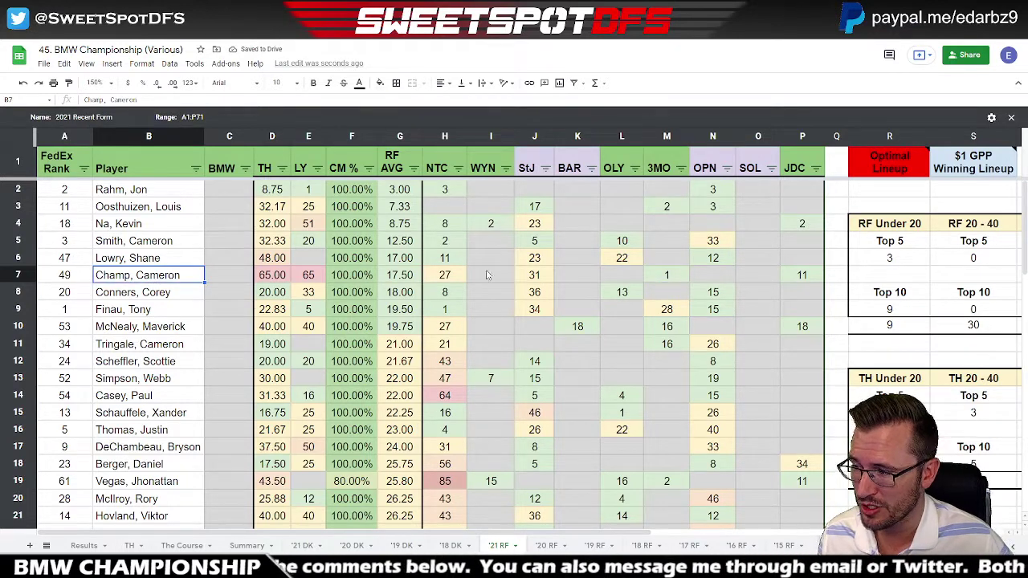
{"action": "left_click", "coordinate": [449, 275]}
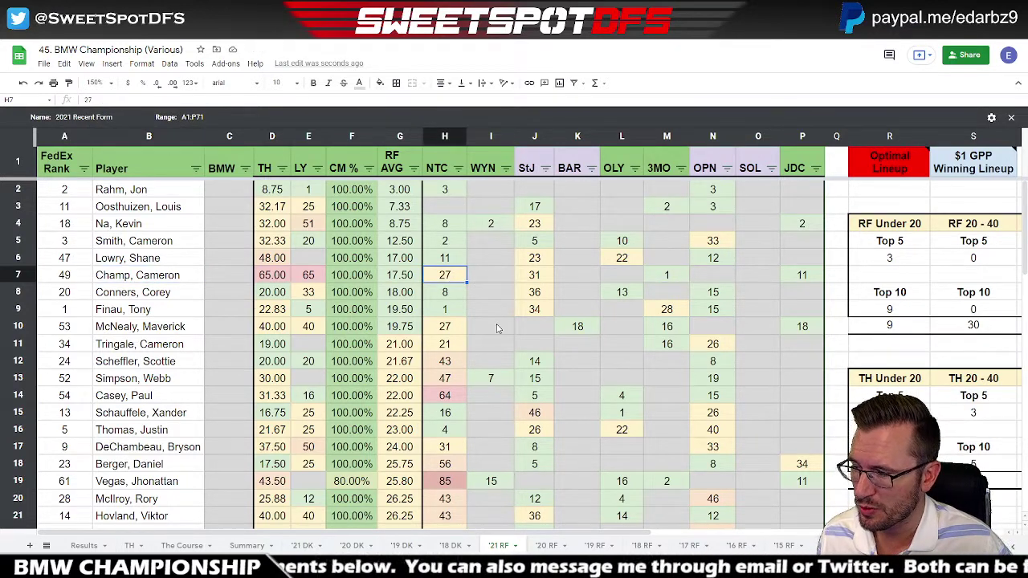
{"action": "left_click", "coordinate": [153, 278]}
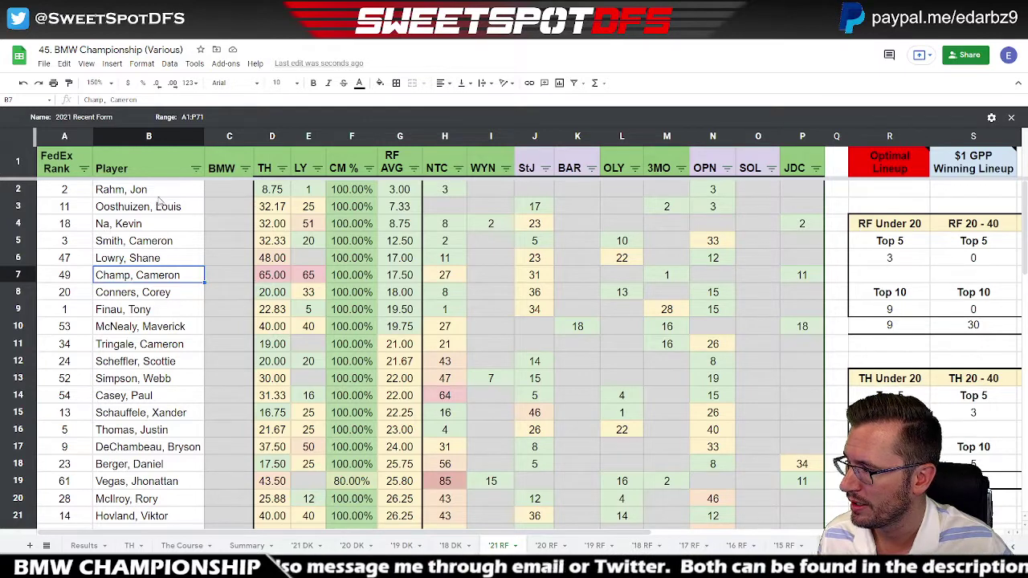
{"action": "left_click_drag", "start_coordinate": [161, 199], "coordinate": [151, 329]}
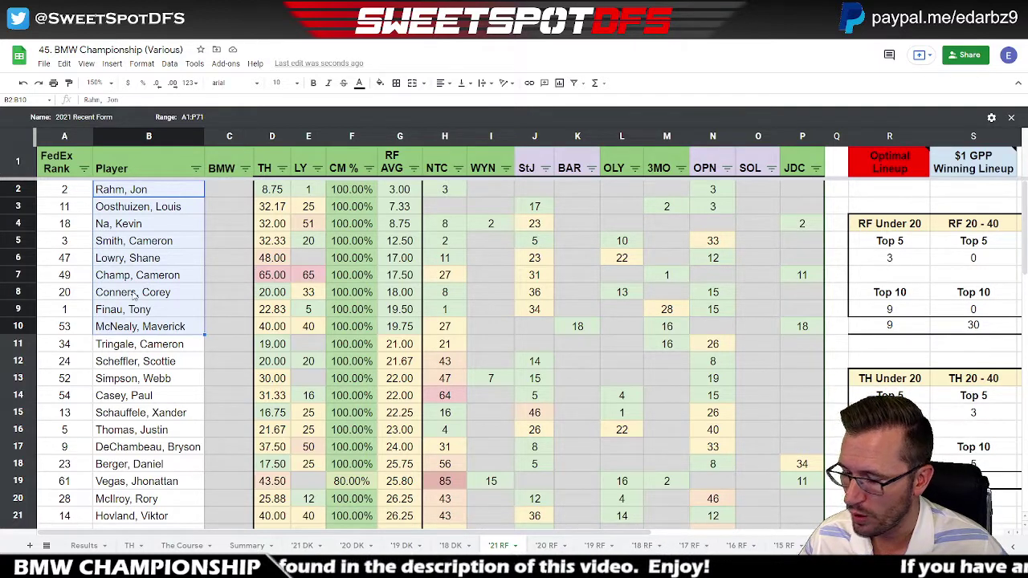
{"action": "left_click", "coordinate": [145, 328]}
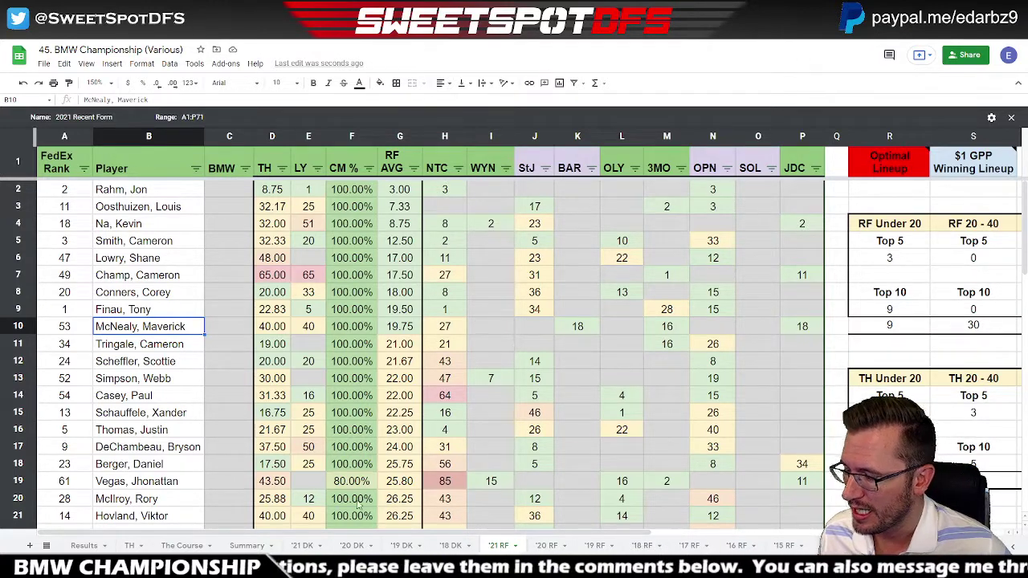
On the Summary sheet, compare the Top 10 Min values of the 1-20, 21-40 and 41-60 Recent Form buckets with their average and this-year totals
{"action": "left_click", "coordinate": [247, 545]}
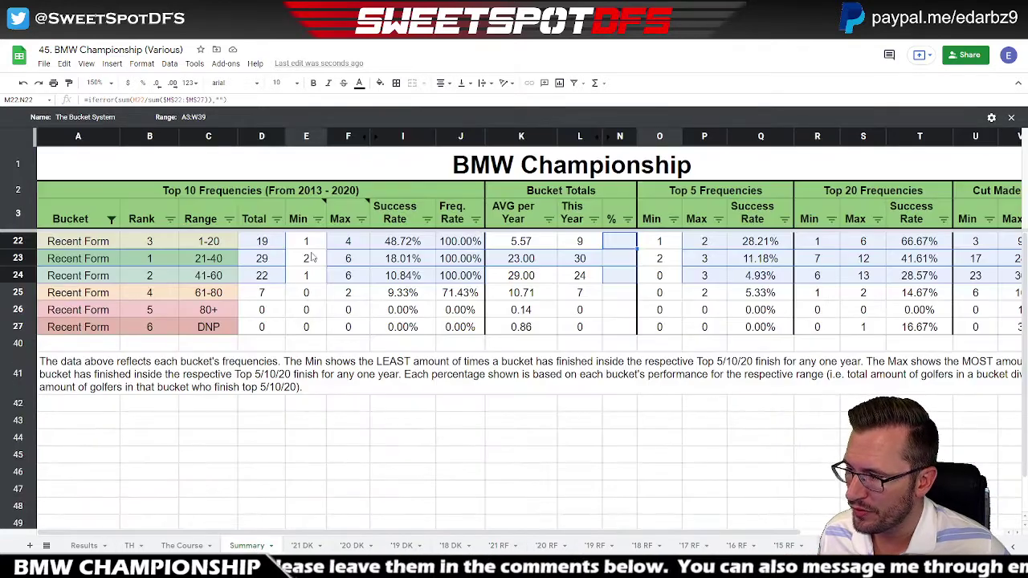
{"action": "left_click", "coordinate": [305, 137]}
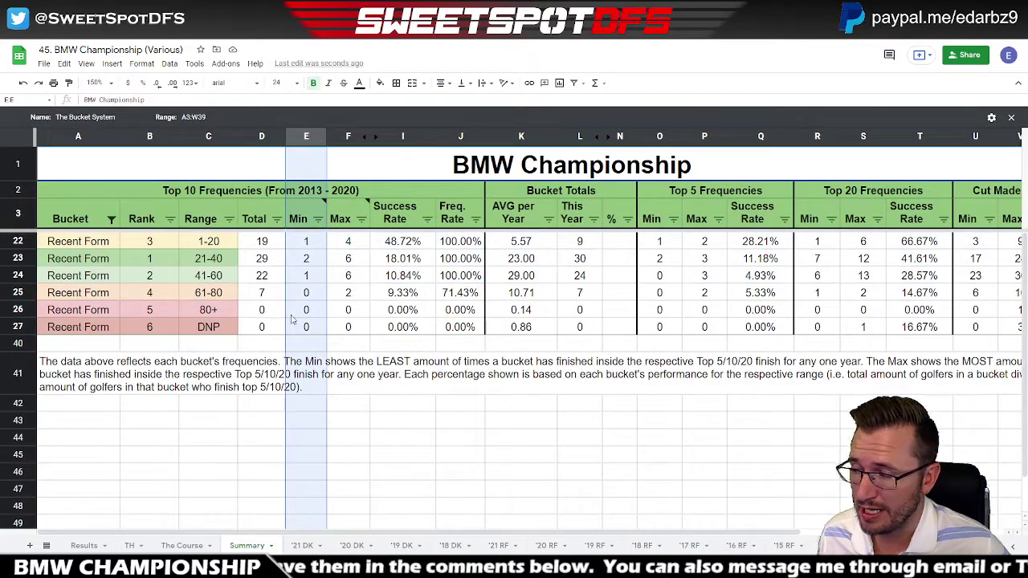
{"action": "left_click_drag", "start_coordinate": [307, 276], "coordinate": [316, 250]}
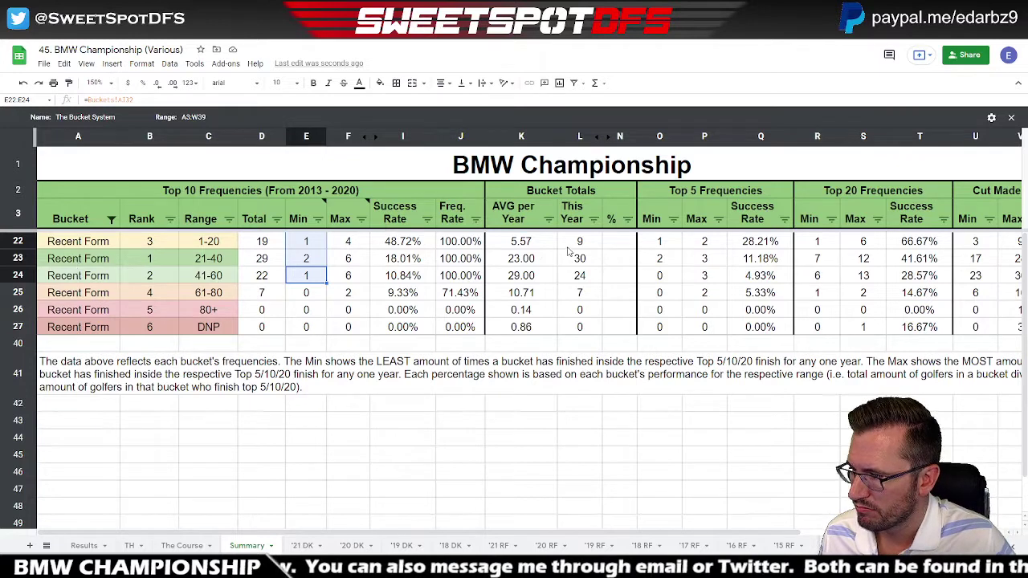
{"action": "left_click_drag", "start_coordinate": [538, 242], "coordinate": [580, 277]}
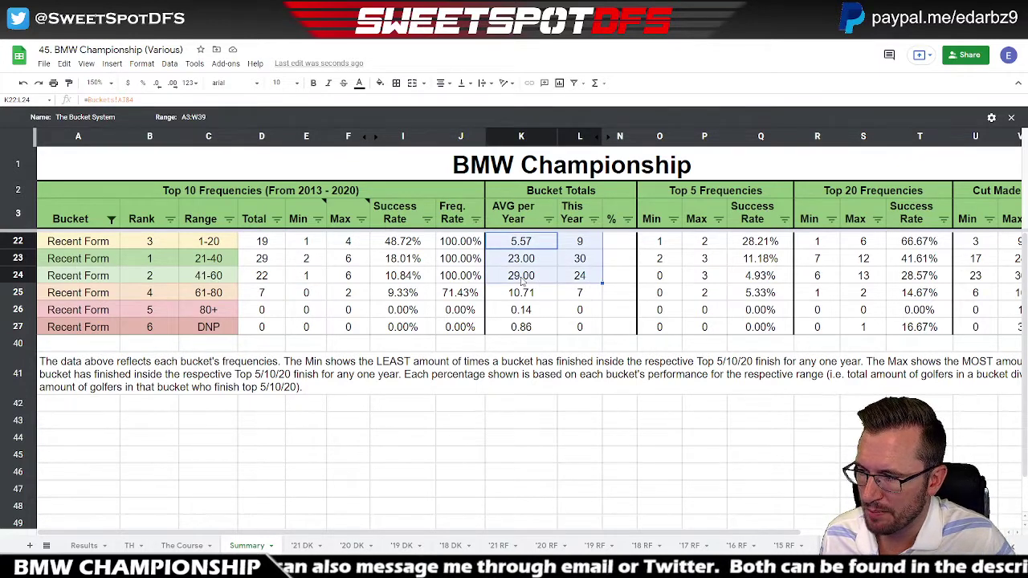
{"action": "left_click_drag", "start_coordinate": [583, 243], "coordinate": [587, 277]}
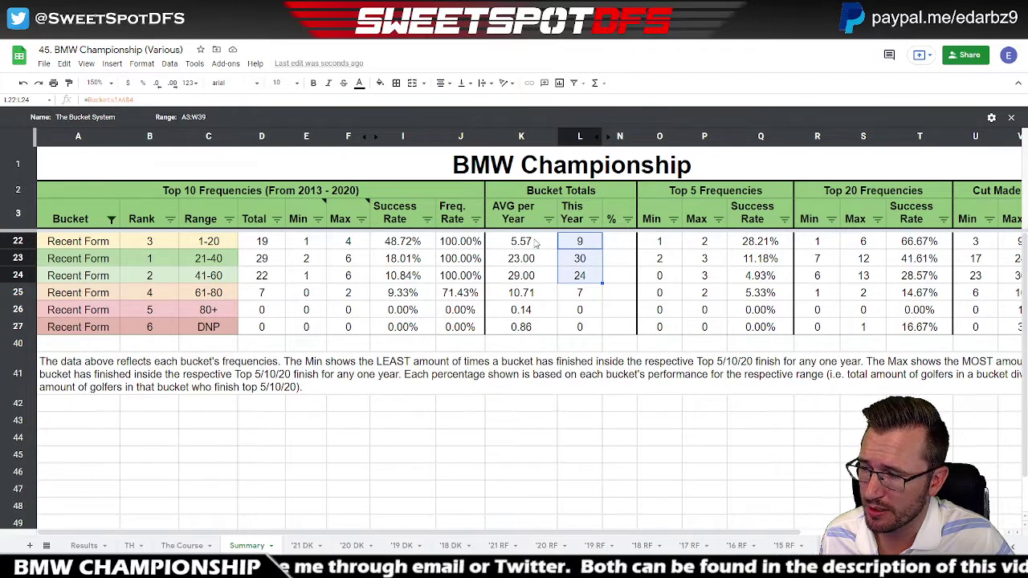
{"action": "left_click_drag", "start_coordinate": [536, 242], "coordinate": [536, 279]}
{"action": "left_click_drag", "start_coordinate": [308, 280], "coordinate": [317, 249]}
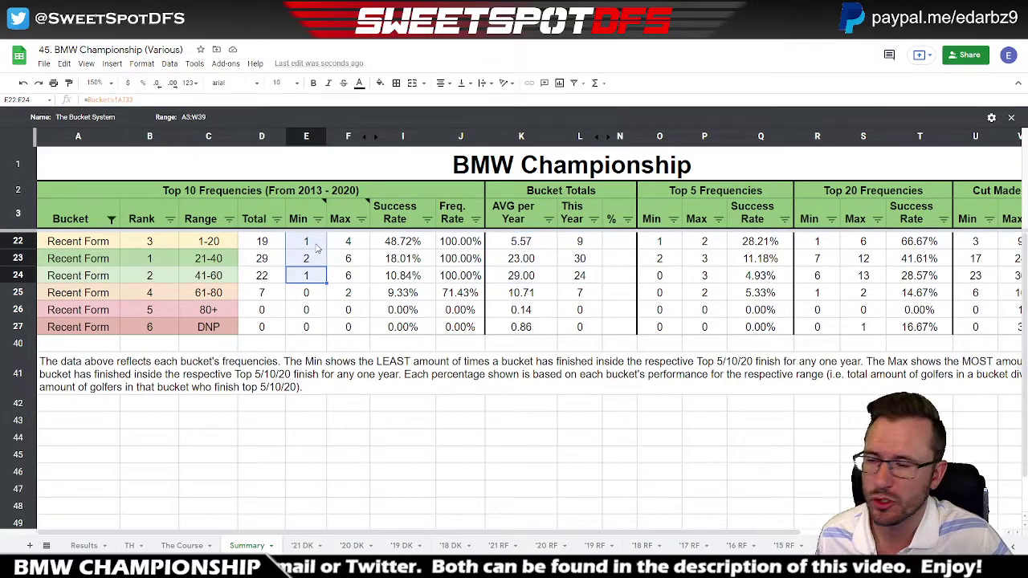